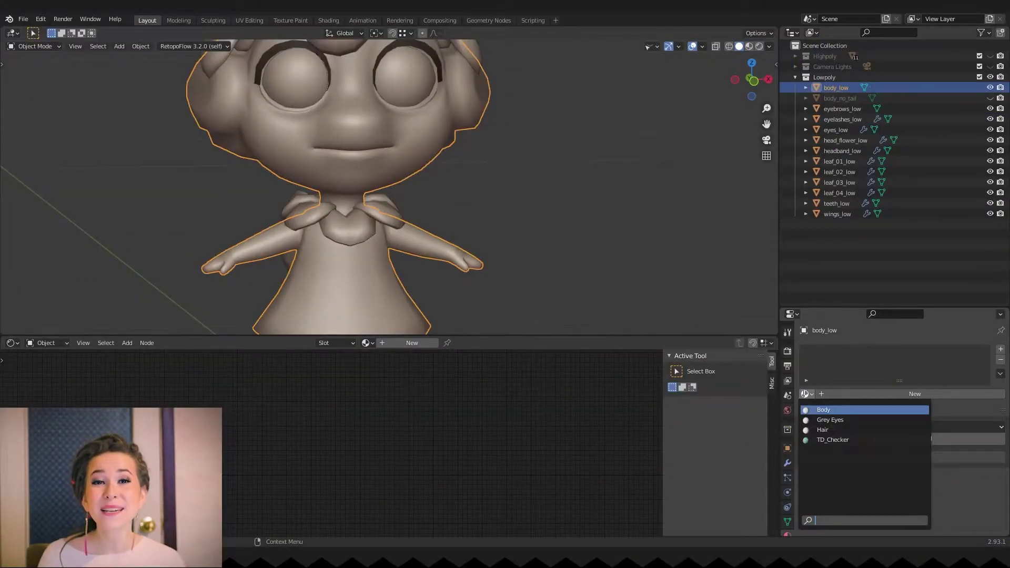
- Give body_low a new material named Bee_Handpaint and change its surface shader to Emission
{"action": "left_click", "coordinate": [845, 394]}
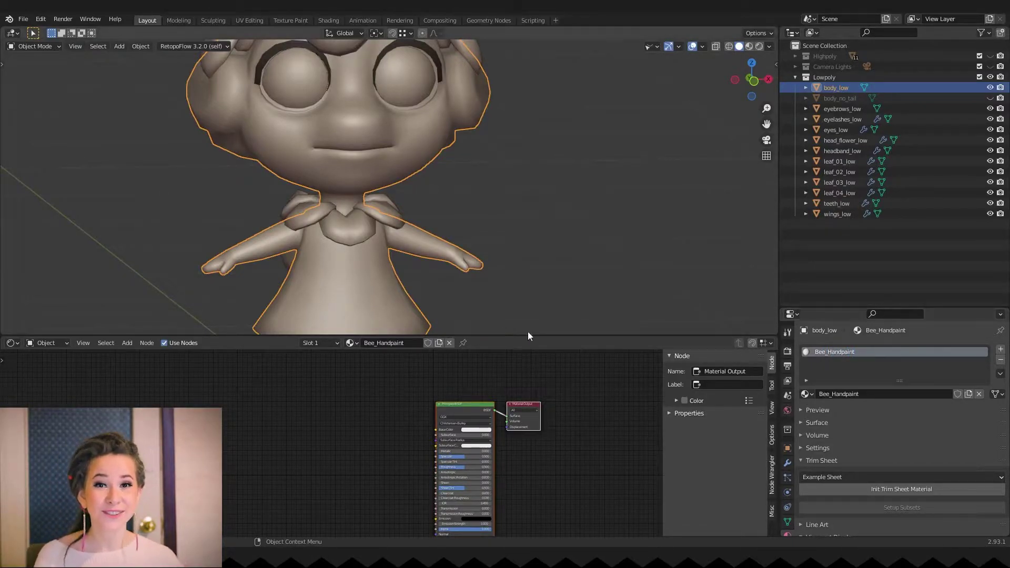
{"action": "left_click", "coordinate": [820, 411]}
{"action": "left_click", "coordinate": [821, 412]}
{"action": "left_click", "coordinate": [819, 424]}
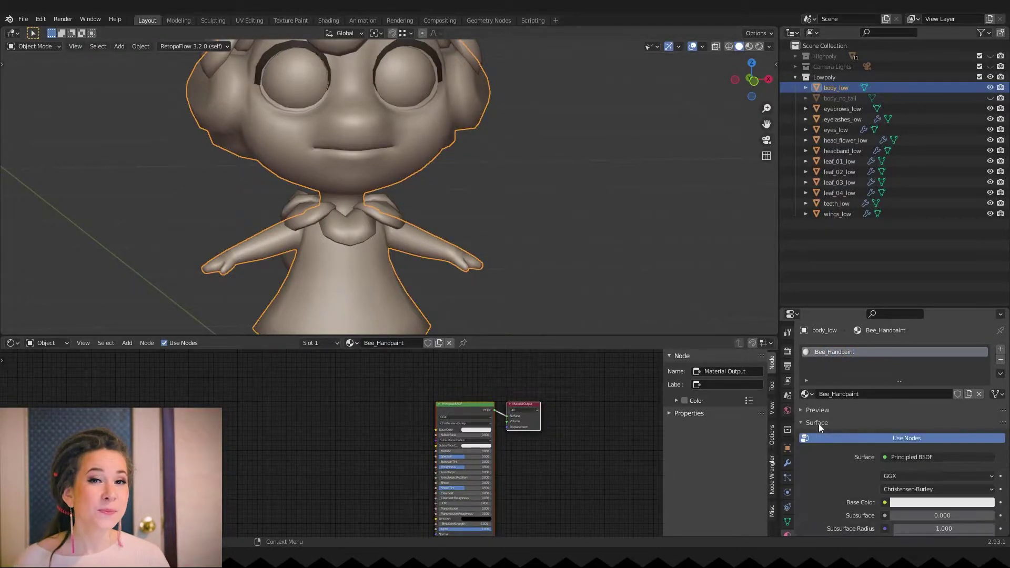
{"action": "left_click", "coordinate": [911, 457]}
{"action": "left_click", "coordinate": [863, 259]}
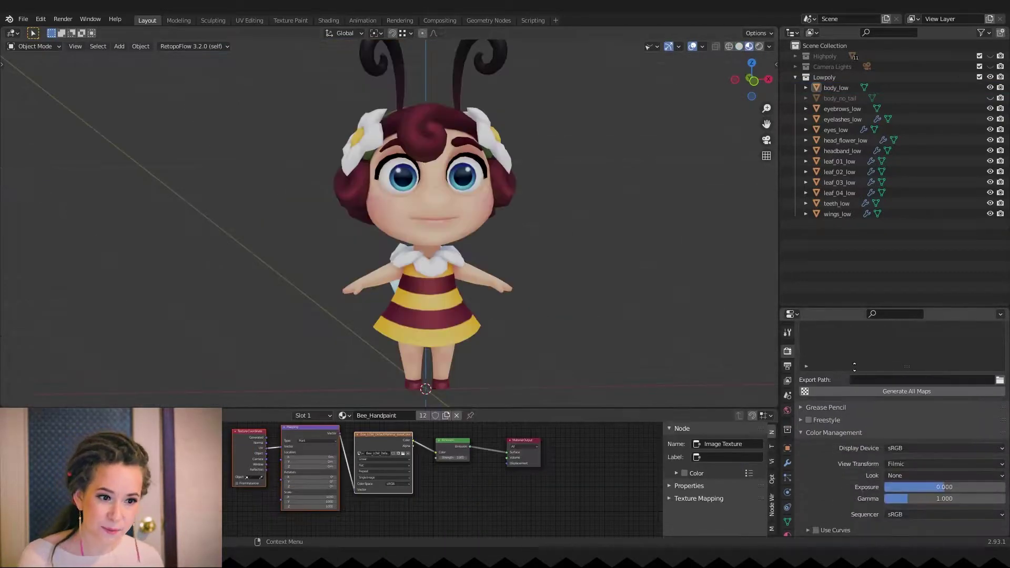
- Set the scene's color management view transform to Standard
{"action": "left_click", "coordinate": [909, 462]}
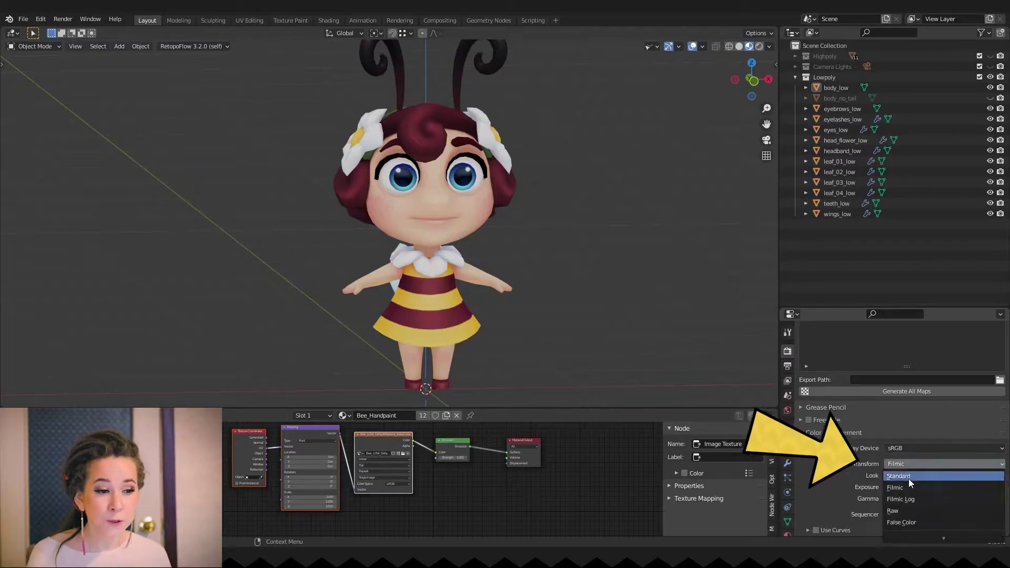
{"action": "left_click", "coordinate": [903, 476]}
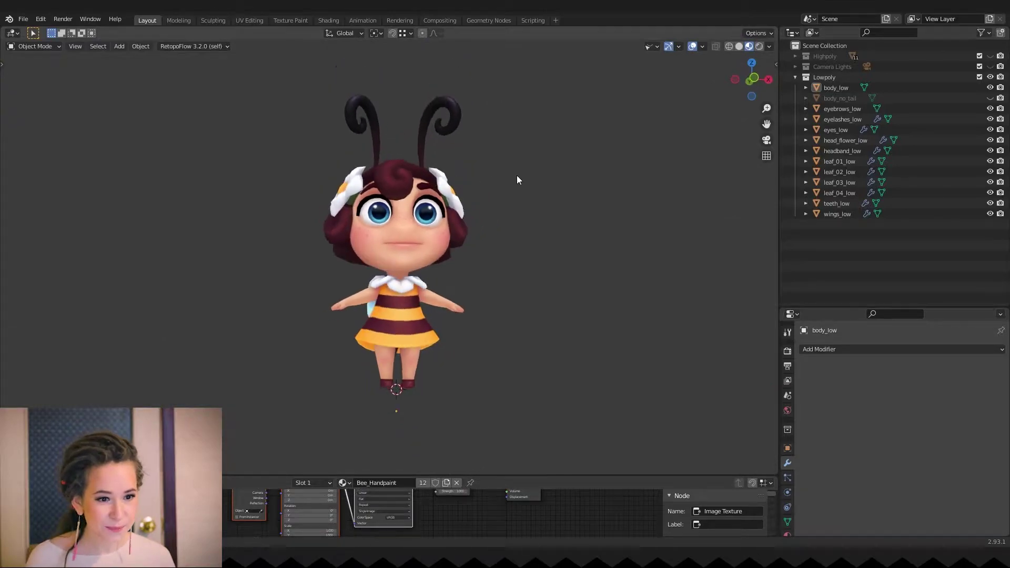
- Examine up close how the black texture meets the eyelash and eyelid edges around the eye
{"action": "scroll", "coordinate": [516, 175], "scroll_direction": "up", "scroll_amount": 2}
{"action": "middle_click_drag", "start_coordinate": [517, 175], "coordinate": [367, 163]}
{"action": "scroll", "coordinate": [485, 168], "scroll_direction": "up", "scroll_amount": 1}
{"action": "scroll", "coordinate": [499, 134], "scroll_direction": "up", "scroll_amount": 4}
{"action": "scroll", "coordinate": [459, 171], "scroll_direction": "up", "scroll_amount": 3}
{"action": "left_click", "coordinate": [440, 157]}
{"action": "scroll", "coordinate": [410, 163], "scroll_direction": "up", "scroll_amount": 3}
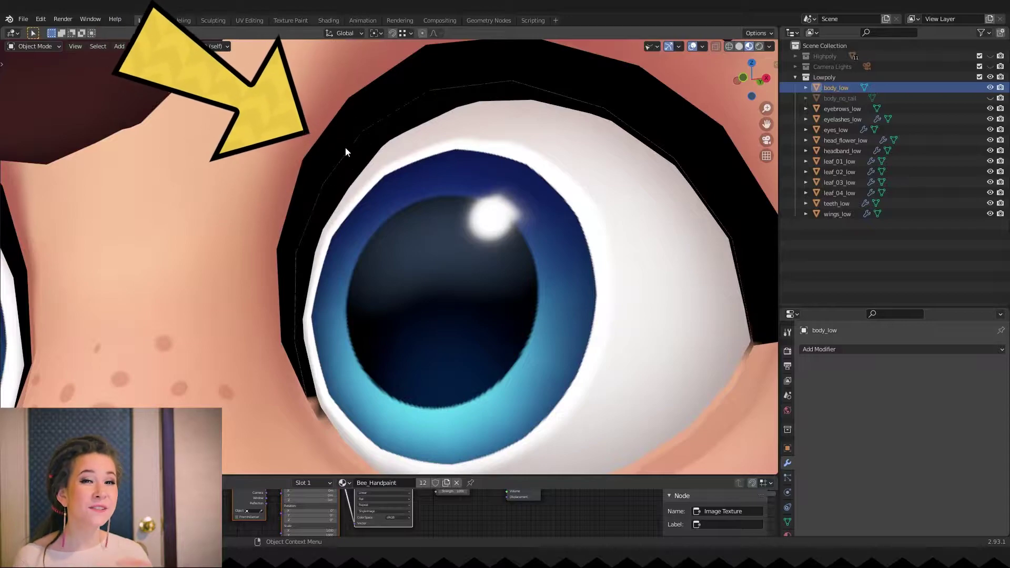
- Switch to Photoshop, extend the black paint around the eyelash area of Bee_LOW_DefaultMaterial_BaseColor.png with a soft brush, and return to Blender
{"action": "key", "text": "alt+Tab"}
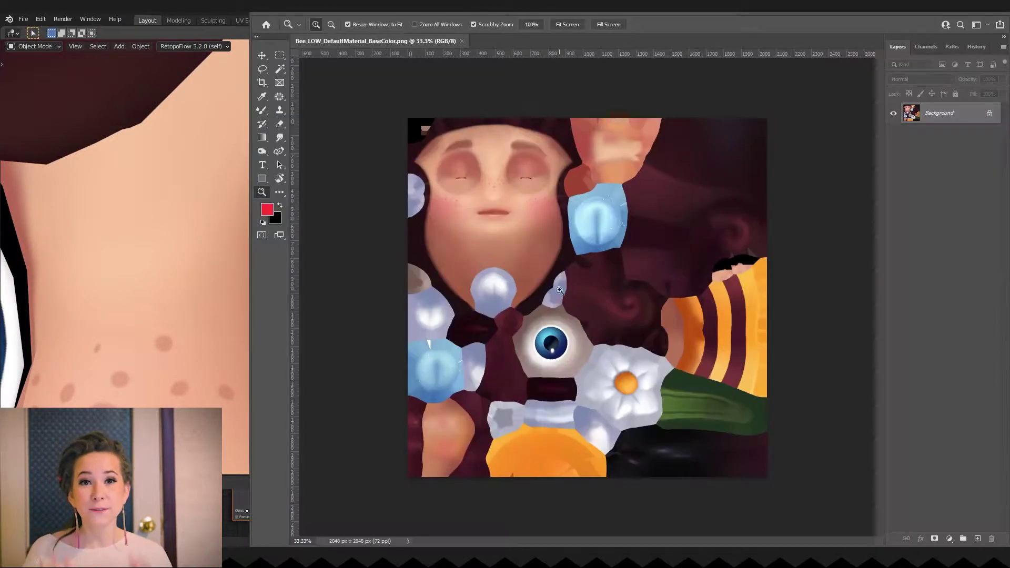
{"action": "left_click_drag", "start_coordinate": [748, 257], "coordinate": [691, 256]}
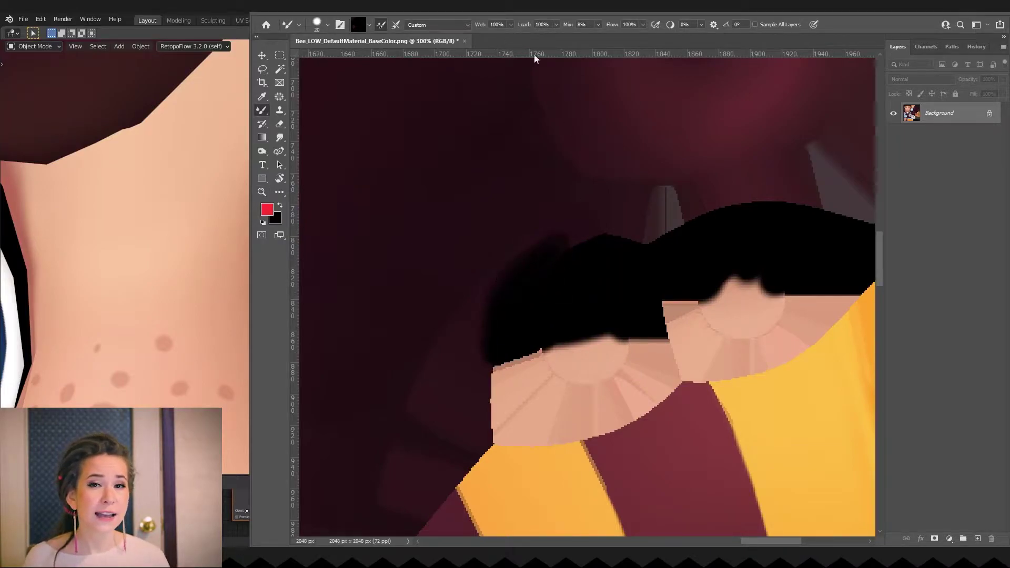
{"action": "right_click", "coordinate": [623, 255]}
{"action": "left_click", "coordinate": [681, 267]}
{"action": "left_click", "coordinate": [527, 286]}
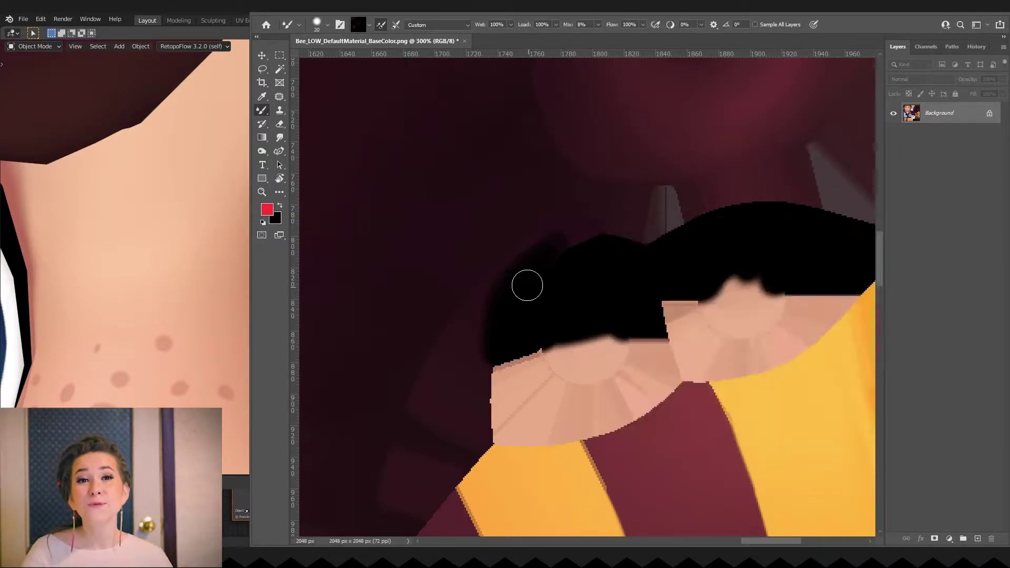
{"action": "left_click_drag", "start_coordinate": [717, 210], "coordinate": [622, 201]}
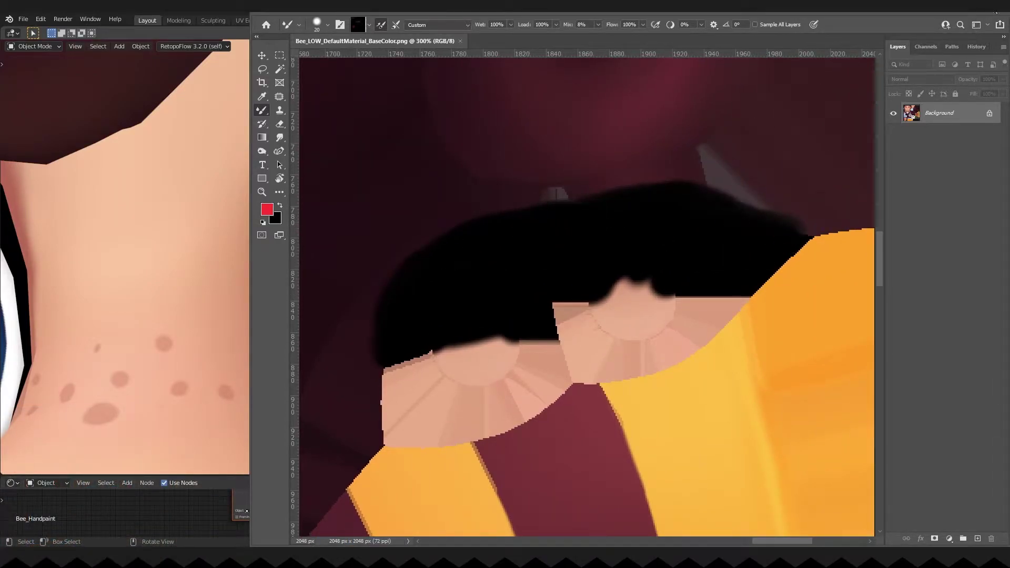
{"action": "left_click", "coordinate": [991, 7]}
- Enlarge the editor area showing the Bee_Handpaint nodes and select the eyelashes_low object
{"action": "left_click_drag", "start_coordinate": [597, 476], "coordinate": [602, 324]}
{"action": "middle_click_drag", "start_coordinate": [635, 447], "coordinate": [614, 428]}
{"action": "left_click", "coordinate": [684, 420]}
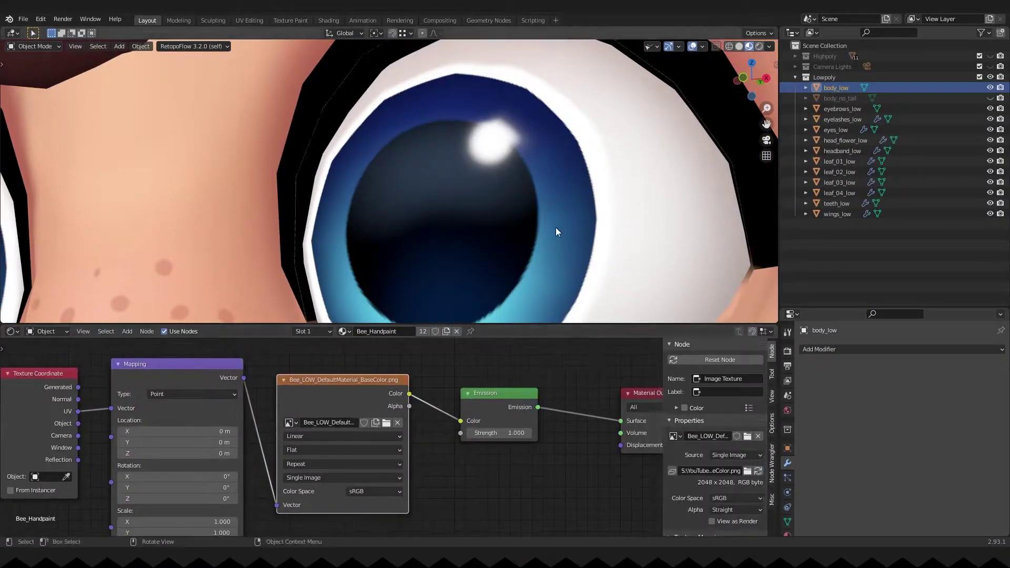
{"action": "scroll", "coordinate": [589, 163], "scroll_direction": "down", "scroll_amount": 3}
{"action": "middle_click_drag", "start_coordinate": [614, 107], "coordinate": [633, 168]}
{"action": "scroll", "coordinate": [631, 163], "scroll_direction": "down", "scroll_amount": 3}
{"action": "key", "text": "alt+a"}
{"action": "scroll", "coordinate": [629, 158], "scroll_direction": "up", "scroll_amount": 3}
{"action": "left_click", "coordinate": [622, 147]}
{"action": "scroll", "coordinate": [420, 237], "scroll_direction": "down", "scroll_amount": 4}
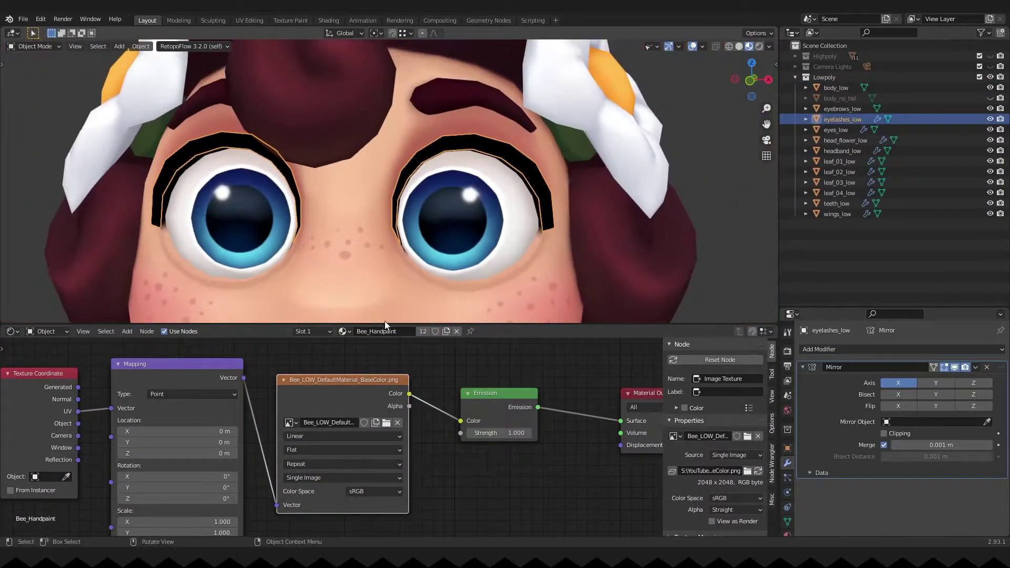
- Change the node area to the UV Editor and put eyelashes_low into Edit Mode to display its texture layout
{"action": "left_click", "coordinate": [12, 331]}
{"action": "left_click", "coordinate": [33, 386]}
{"action": "key", "text": "Tab"}
{"action": "key", "text": "Tab"}
{"action": "key", "text": "Tab"}
{"action": "scroll", "coordinate": [444, 406], "scroll_direction": "down", "scroll_amount": 3}
{"action": "middle_click_drag", "start_coordinate": [444, 406], "coordinate": [425, 400]}
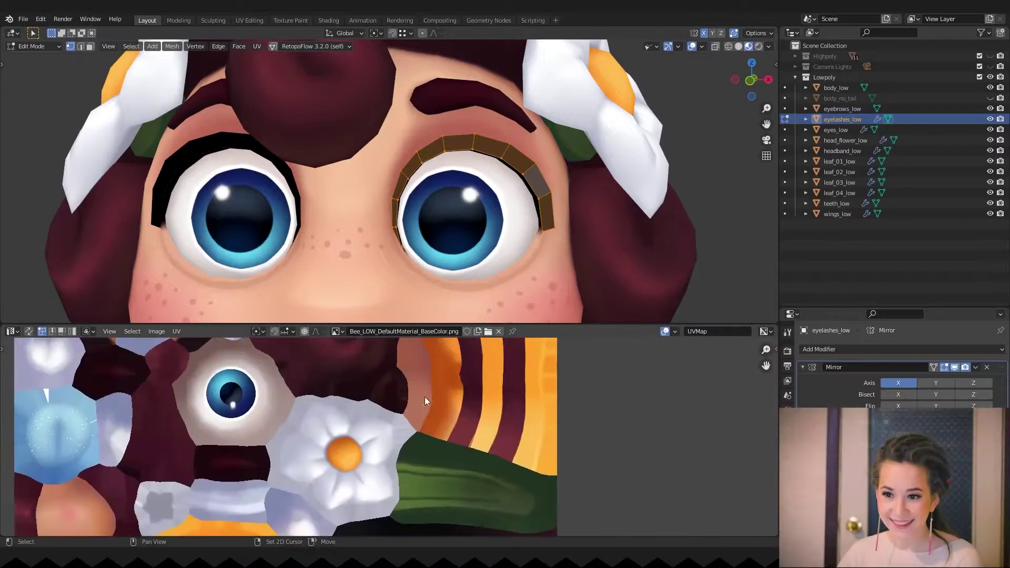
- Try to move the eyelash UV island within the black area of the texture, and leave Edit Mode
{"action": "key", "text": "KP_Decimal"}
{"action": "key", "text": "g"}
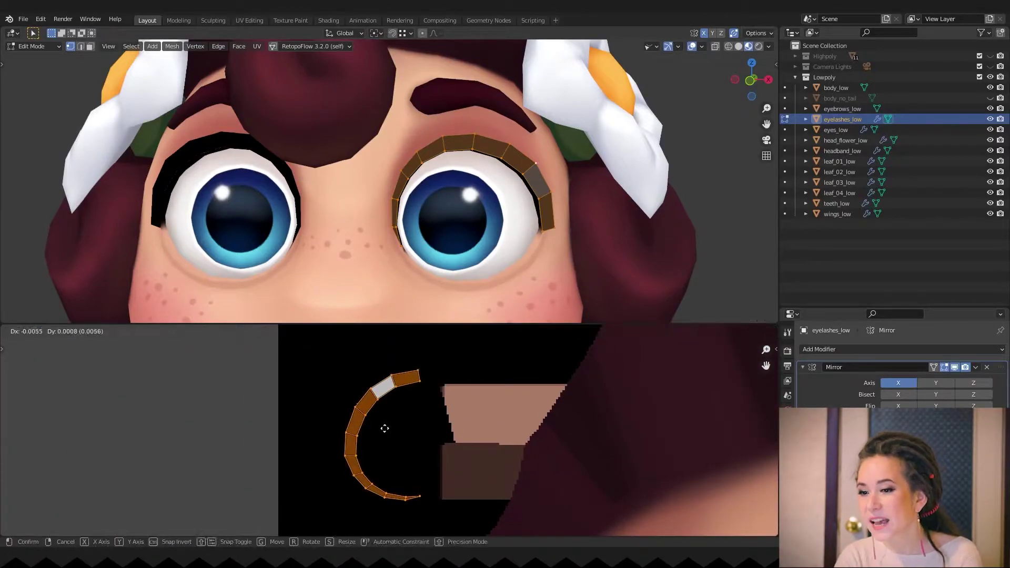
{"action": "key", "text": "Escape"}
{"action": "key", "text": "Tab"}
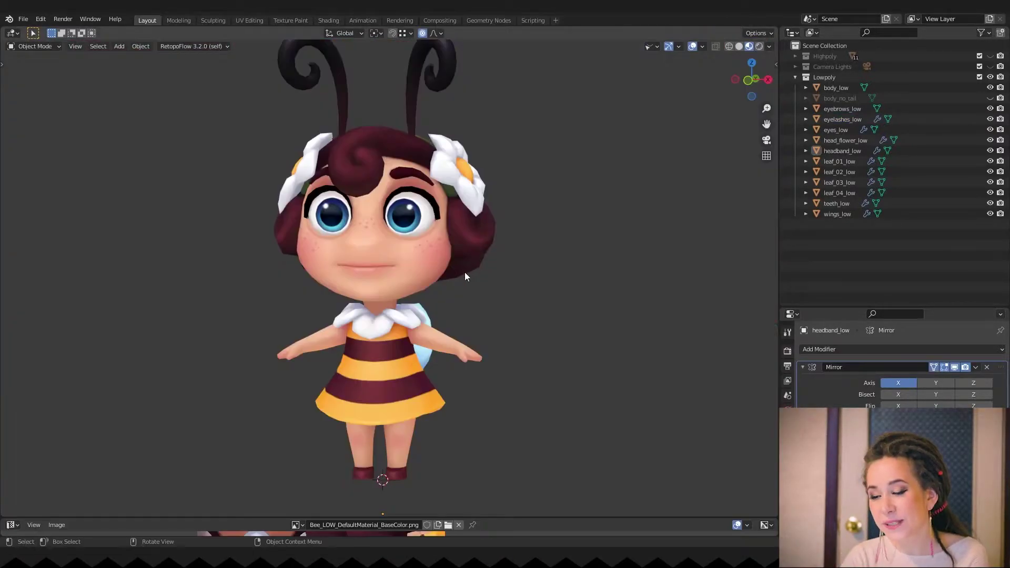
- Duplicate all the low-poly character parts and place the copy beside the original along the X axis
{"action": "left_click_drag", "start_coordinate": [532, 151], "coordinate": [277, 469]}
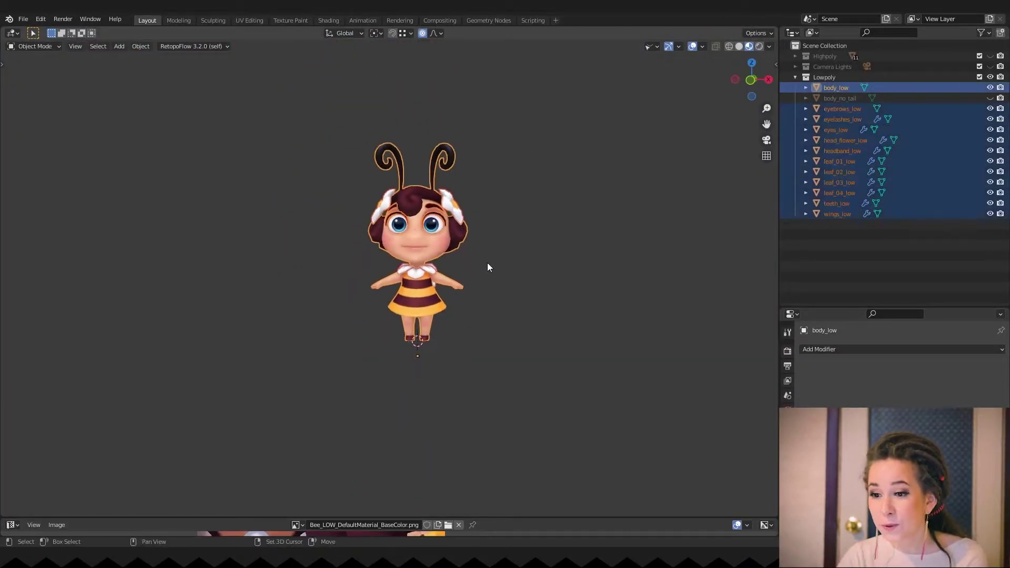
{"action": "key", "text": "shift+d"}
{"action": "key", "text": "z"}
{"action": "key", "text": "x"}
{"action": "left_click", "coordinate": [379, 294]}
- Move the duplicated character parts into a new collection named Open mouth
{"action": "middle_click_drag", "start_coordinate": [356, 236], "coordinate": [449, 258], "text": "shift"}
{"action": "scroll", "coordinate": [448, 258], "scroll_direction": "up", "scroll_amount": 4}
{"action": "key", "text": "m"}
{"action": "left_click", "coordinate": [472, 252]}
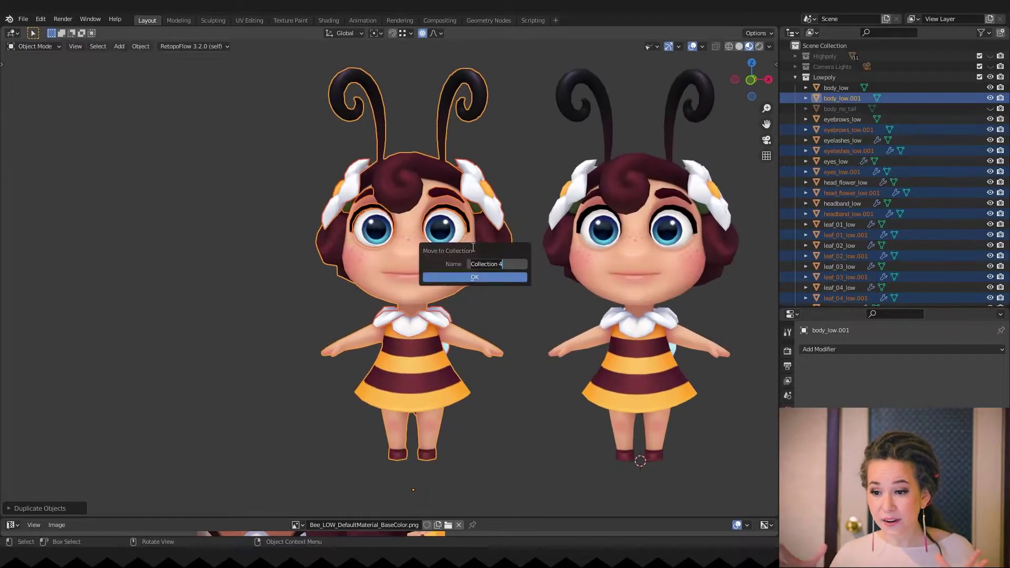
{"action": "type", "text": "Open mouth"}
{"action": "key", "text": "Return"}
- Hide the eyelashes and eyes of the duplicated character
{"action": "scroll", "coordinate": [472, 246], "scroll_direction": "up", "scroll_amount": 3}
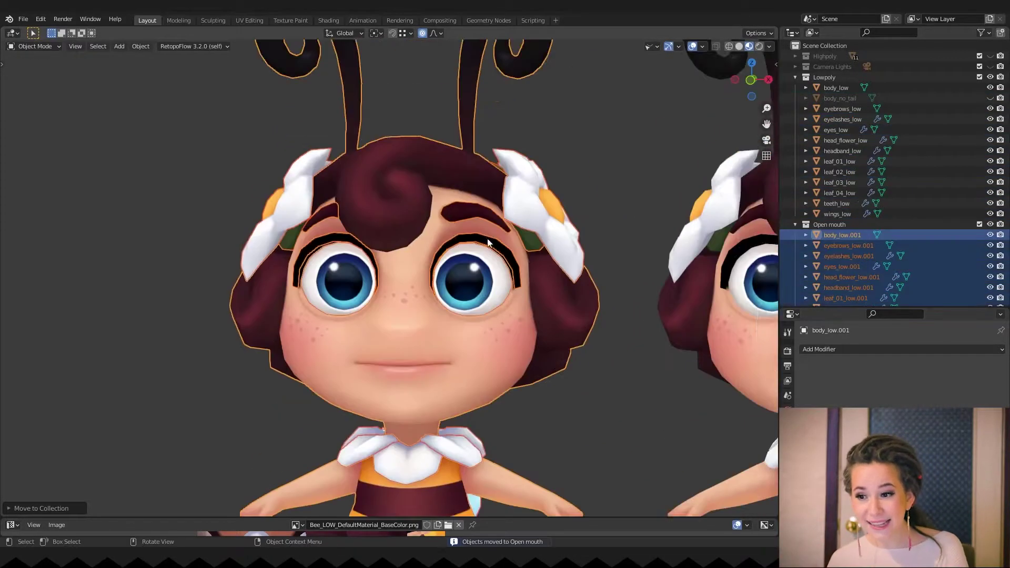
{"action": "left_click", "coordinate": [480, 264]}
{"action": "key", "text": "h"}
{"action": "left_click", "coordinate": [473, 260]}
- In Edit Mode on the duplicate body, turn the eye rims into closed eyelids by scaling the opening loops along Z to narrow slits
{"action": "key", "text": "Tab"}
{"action": "scroll", "coordinate": [473, 260], "scroll_direction": "up", "scroll_amount": 3}
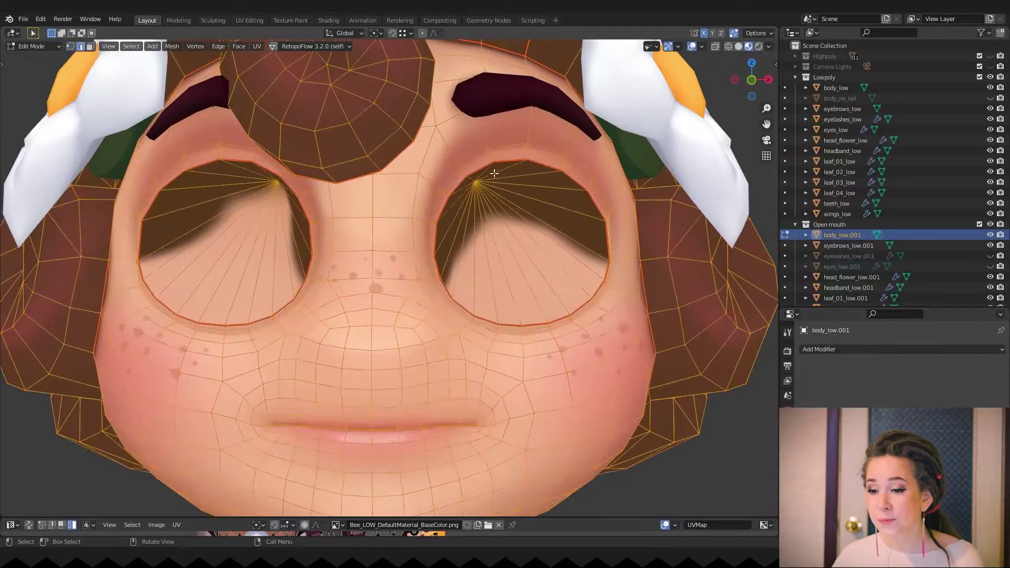
{"action": "key", "text": "s"}
{"action": "key", "text": "z"}
{"action": "left_click", "coordinate": [647, 168]}
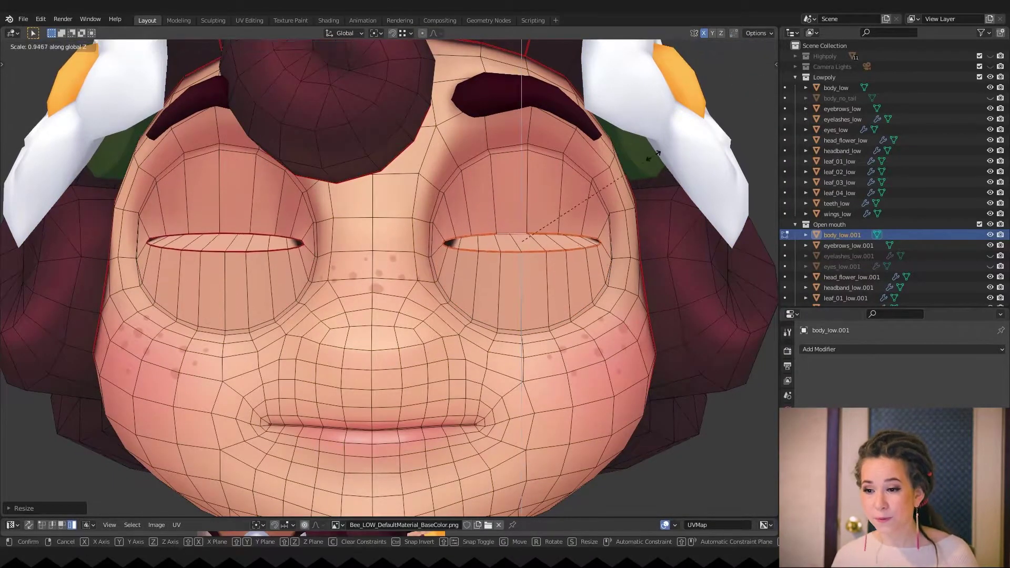
{"action": "scroll", "coordinate": [643, 166], "scroll_direction": "up", "scroll_amount": 3}
{"action": "key", "text": "s"}
{"action": "key", "text": "z"}
{"action": "left_click", "coordinate": [643, 166]}
- Adjust the vertices along the eyelid slit and flatten the lid edges along Z so the upper and lower lids meet
{"action": "key", "text": "1"}
{"action": "middle_click_drag", "start_coordinate": [643, 166], "coordinate": [400, 178]}
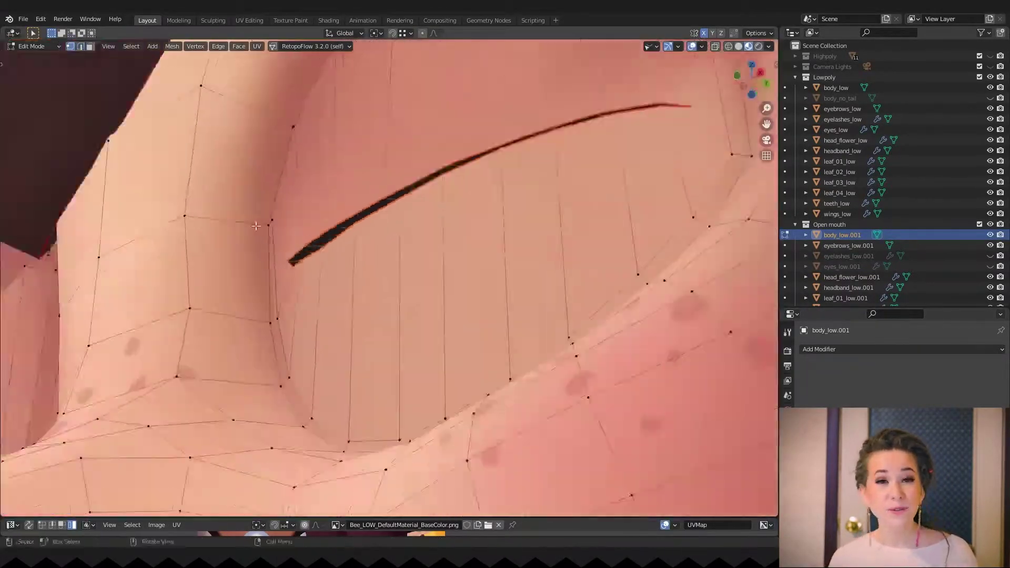
{"action": "scroll", "coordinate": [389, 211], "scroll_direction": "up", "scroll_amount": 3}
{"action": "key", "text": "g"}
{"action": "left_click", "coordinate": [390, 181]}
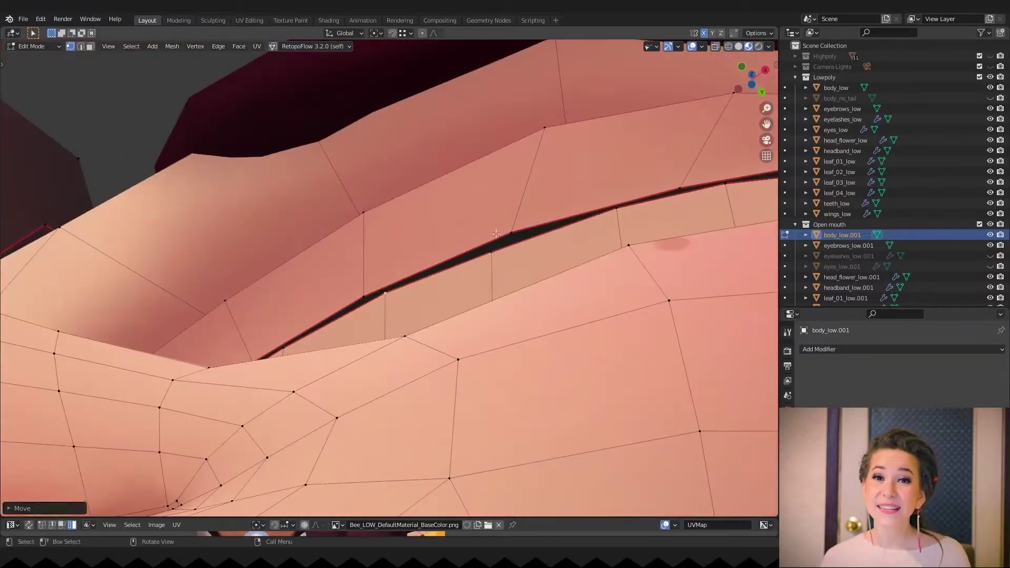
{"action": "middle_click_drag", "start_coordinate": [389, 182], "coordinate": [481, 227]}
{"action": "left_click", "coordinate": [481, 227]}
{"action": "scroll", "coordinate": [481, 228], "scroll_direction": "down", "scroll_amount": 8}
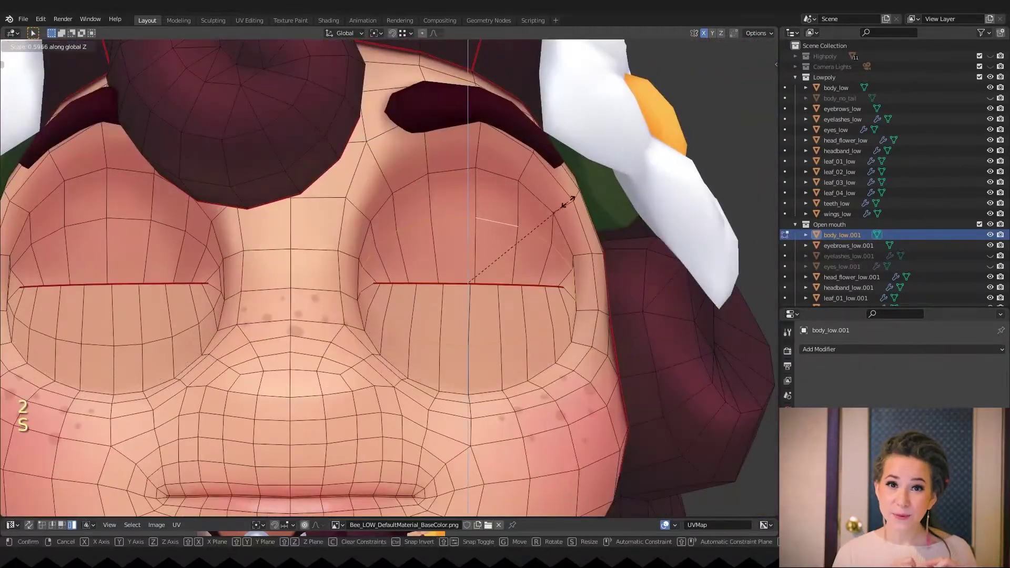
{"action": "key", "text": "s"}
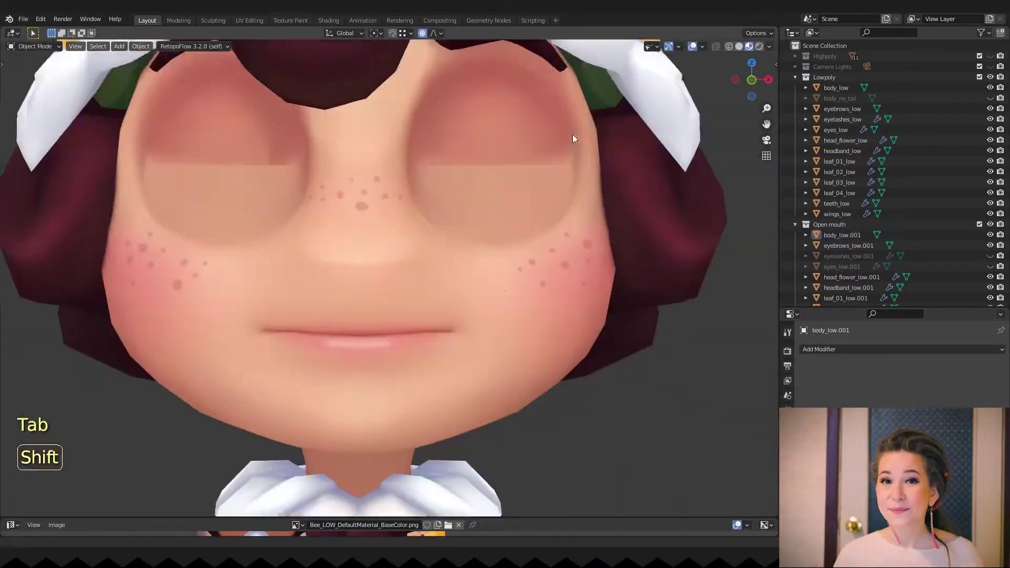
- Use X-ray in Edit Mode to separate part of the duplicate body mesh into its own object
{"action": "key", "text": "alt+z"}
{"action": "key", "text": "Tab"}
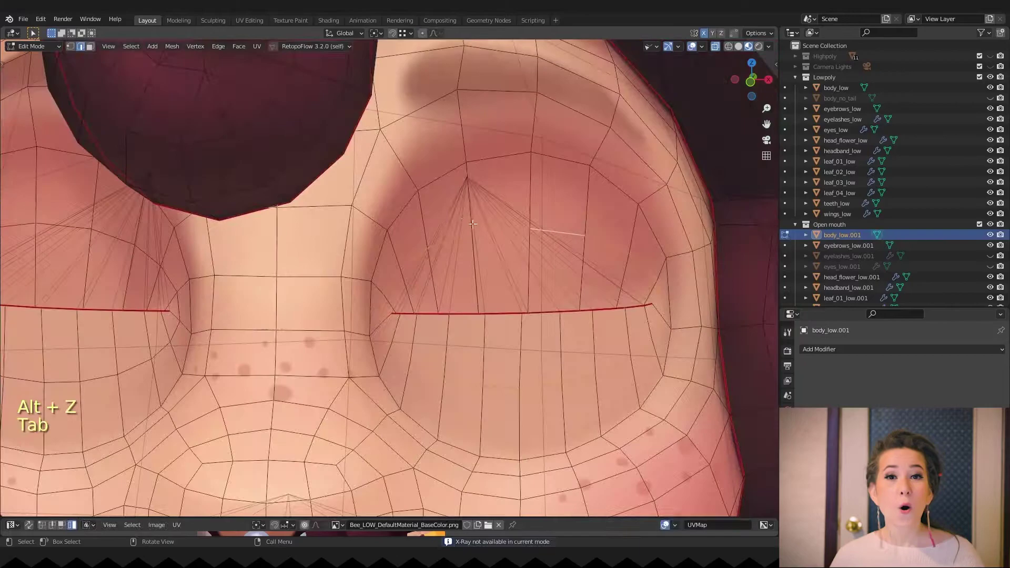
{"action": "key", "text": "p"}
{"action": "key", "text": "Tab"}
{"action": "key", "text": "Tab"}
{"action": "key", "text": "alt+z"}
- Enter Sculpt Mode, choose the Grab brush and adjust its radius
{"action": "key", "text": "alt+n"}
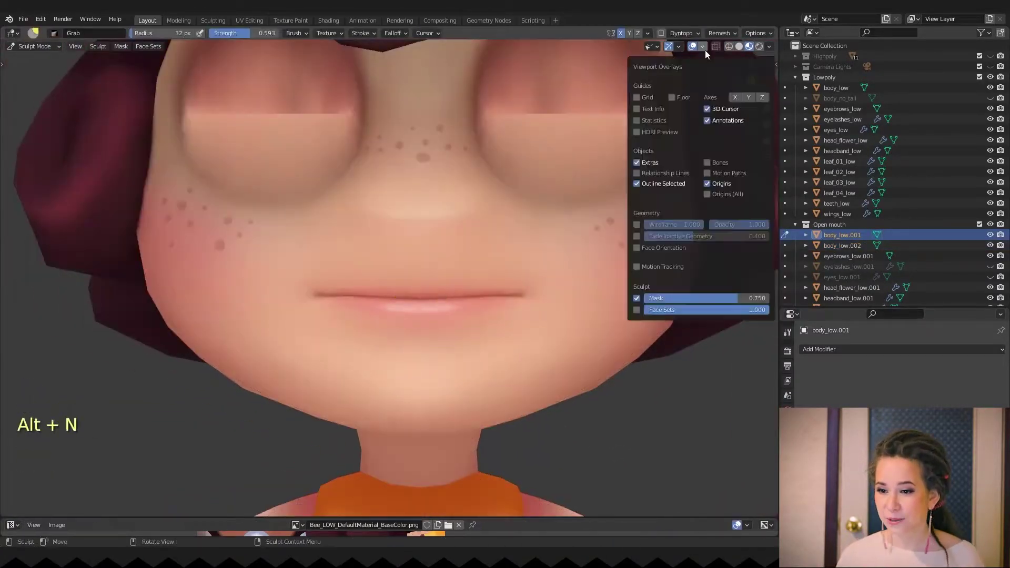
{"action": "key", "text": "g"}
{"action": "key", "text": "f"}
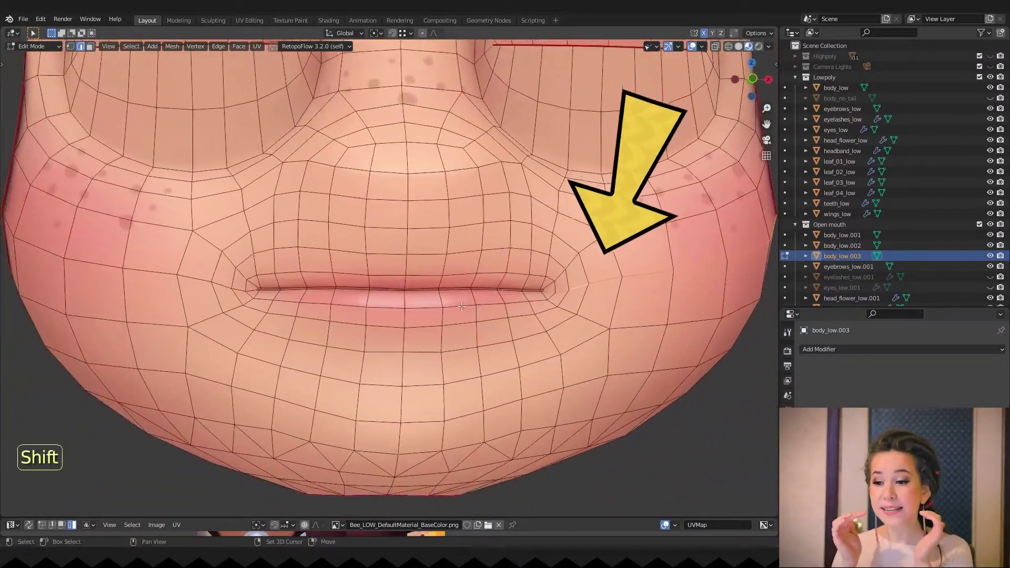
- Mark the edge path running across the face through the mouth corners as sharp, and leave Edit Mode
{"action": "middle_click_drag", "start_coordinate": [179, 284], "coordinate": [337, 294], "text": "shift"}
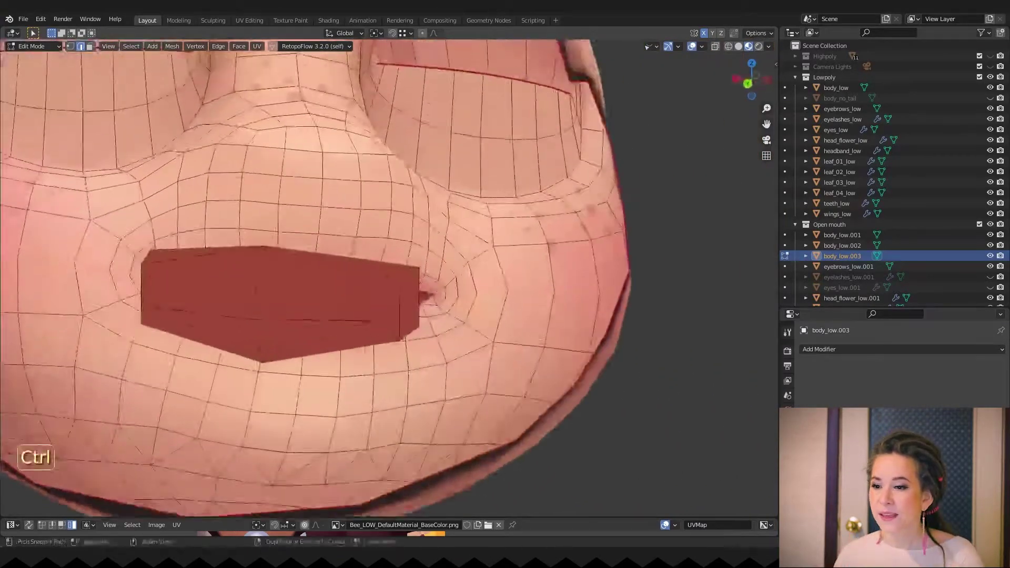
{"action": "middle_click_drag", "start_coordinate": [474, 302], "coordinate": [508, 307], "text": "ctrl"}
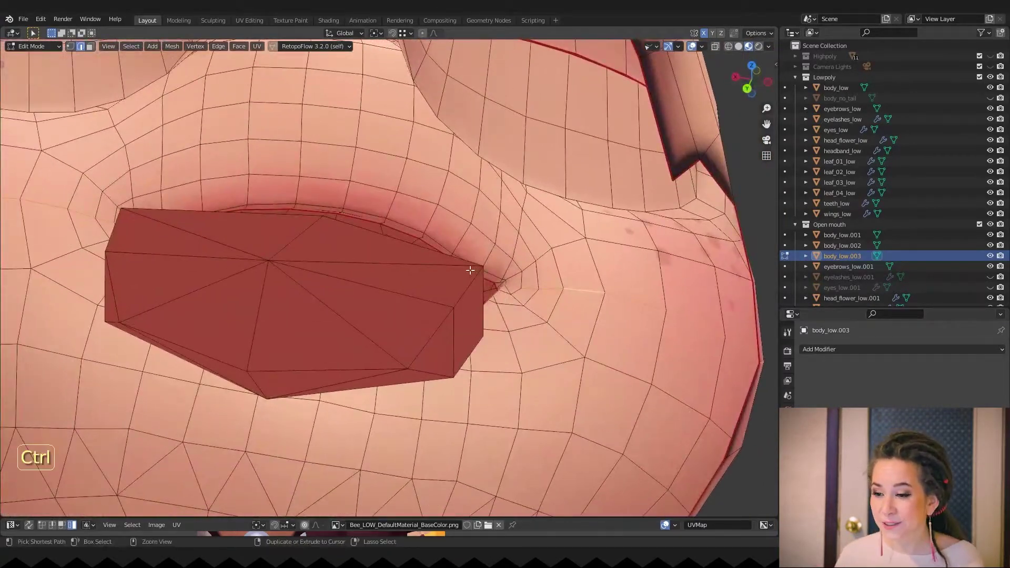
{"action": "key", "text": "ctrl+e"}
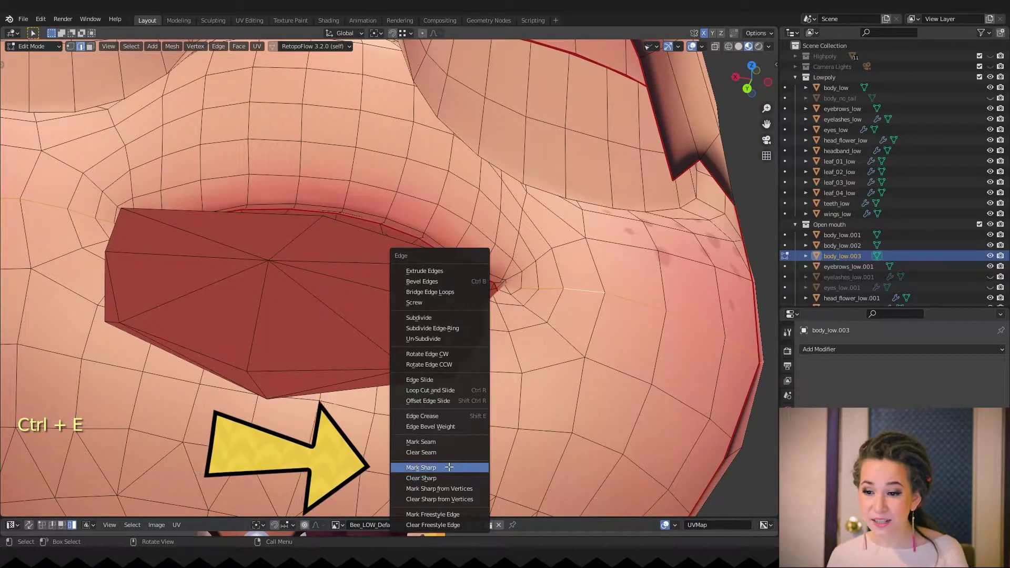
{"action": "left_click", "coordinate": [421, 467]}
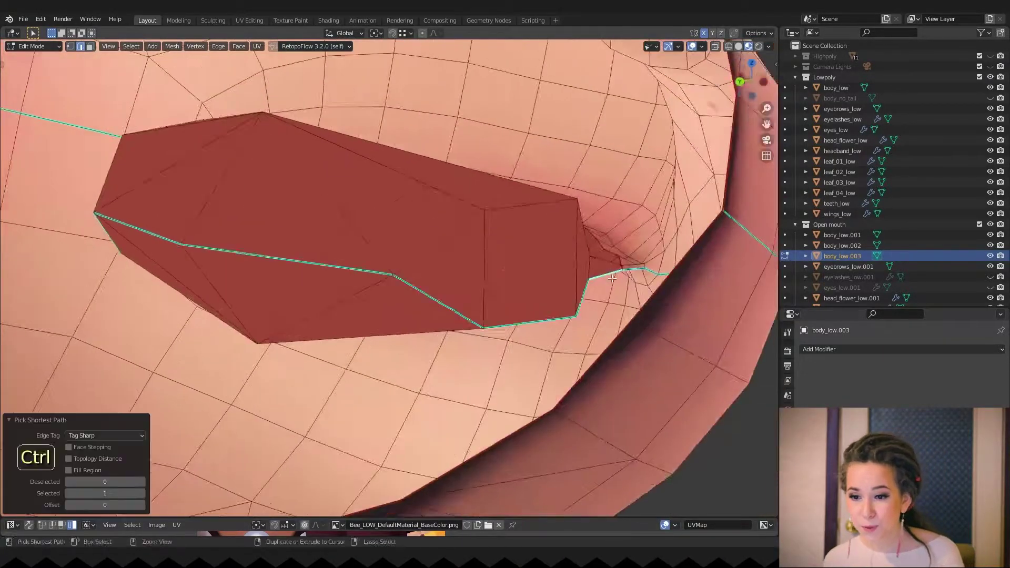
{"action": "key", "text": "Tab"}
- Show face sets on the face mesh in Sculpt Mode and initialize them by sharp edges to split the upper and lower face
{"action": "key", "text": "alt+q"}
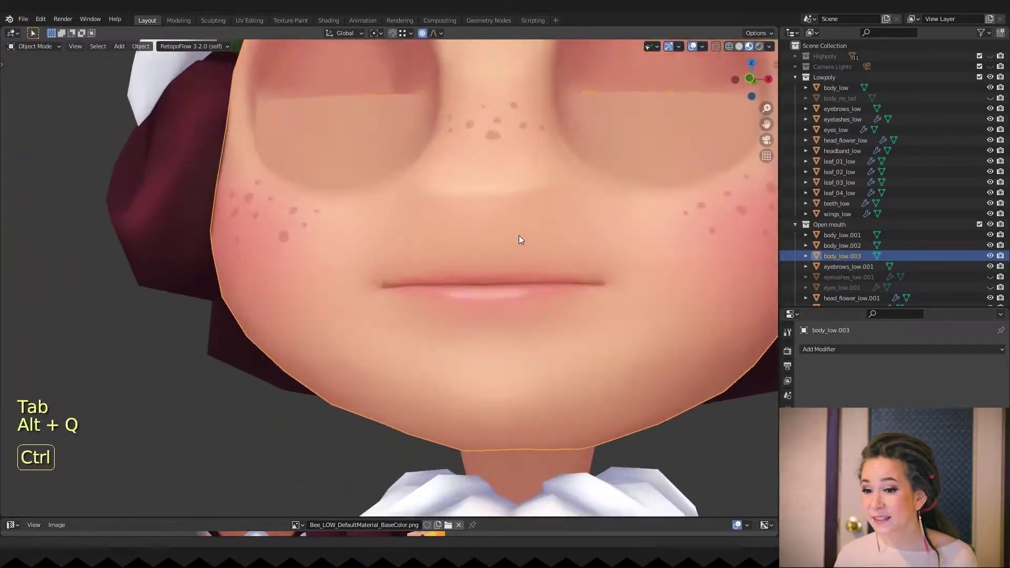
{"action": "key", "text": "ctrl+Tab"}
{"action": "left_click", "coordinate": [703, 46]}
{"action": "left_click", "coordinate": [639, 309]}
{"action": "left_click", "coordinate": [149, 46]}
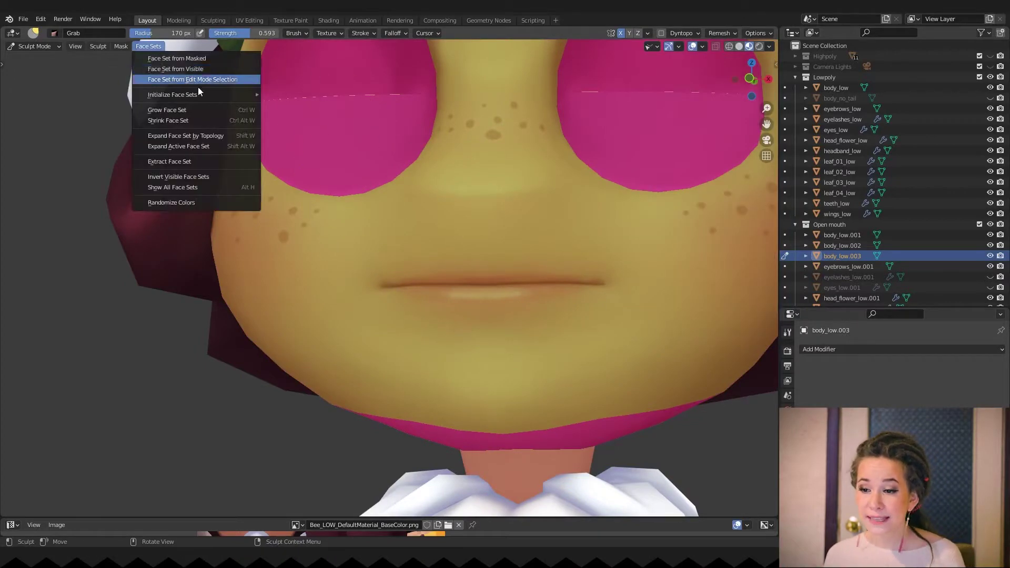
{"action": "mouse_move", "coordinate": [197, 94]}
{"action": "left_click", "coordinate": [330, 164]}
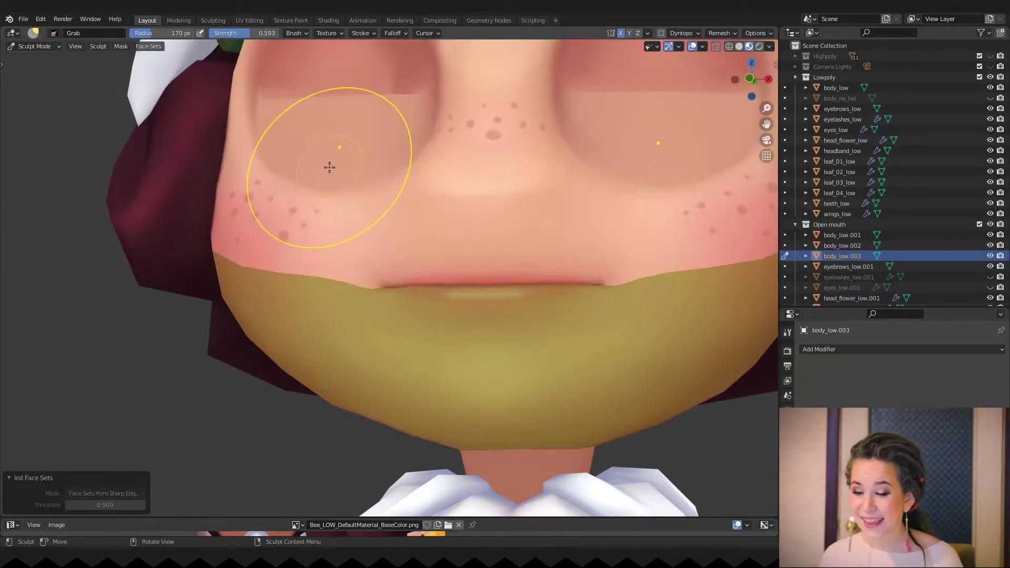
{"action": "mouse_move", "coordinate": [330, 167]}
{"action": "middle_mouse_down"}
{"action": "mouse_move", "coordinate": [340, 172]}
{"action": "mouse_move", "coordinate": [361, 136]}
{"action": "middle_mouse_up"}
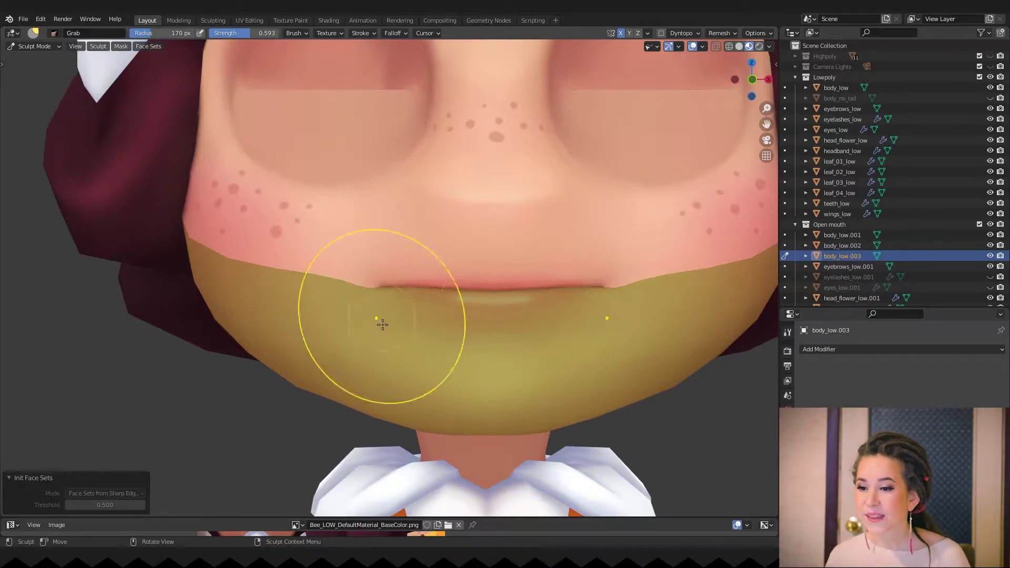
- Hide the face sets overlay in the viewport and align the view to the front of the face
{"action": "left_click", "coordinate": [692, 46]}
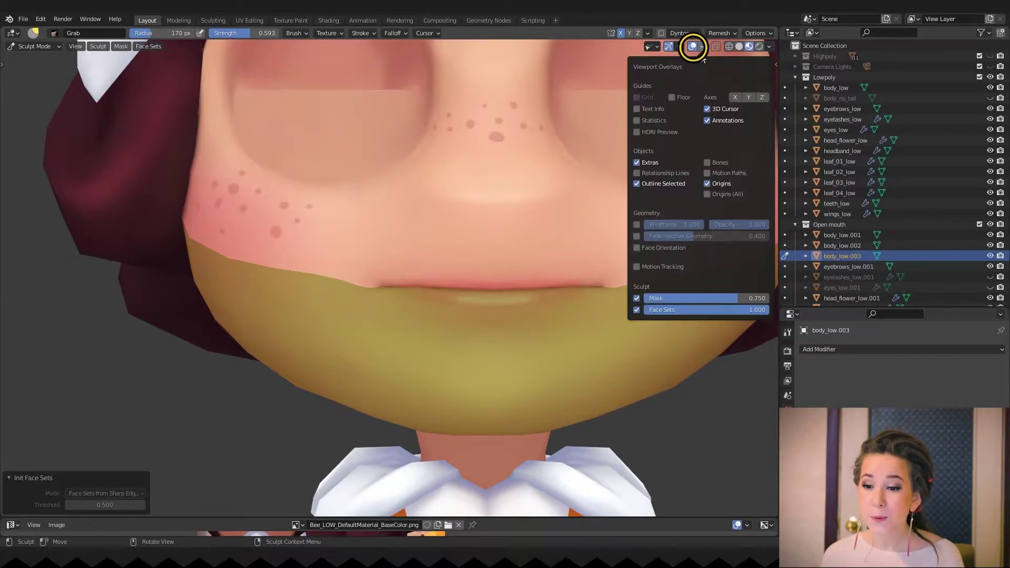
{"action": "left_click", "coordinate": [636, 310]}
{"action": "middle_click_drag", "start_coordinate": [552, 307], "coordinate": [537, 300]}
{"action": "key", "text": "grave"}
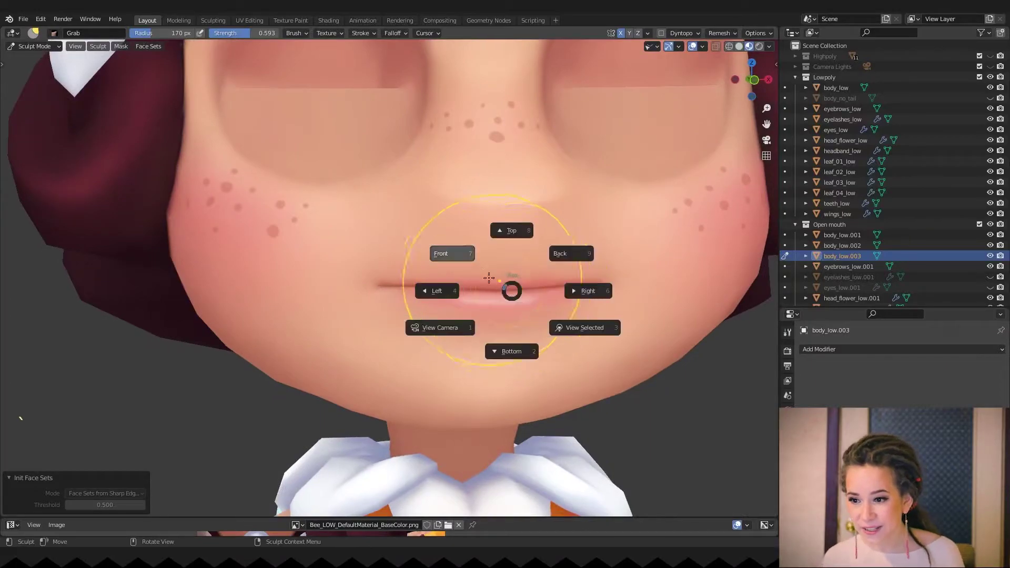
{"action": "left_click", "coordinate": [462, 258]}
- Enable Face Sets auto-masking for the Grab brush, adjust its radius and pull the lower lip down to open the mouth
{"action": "key", "text": "g"}
{"action": "key", "text": "f"}
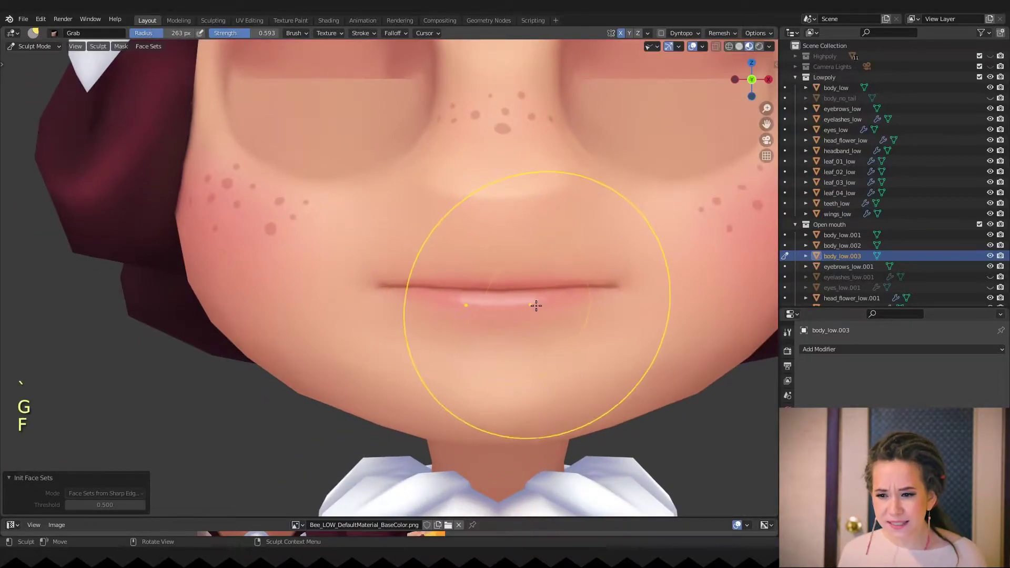
{"action": "key", "text": "f"}
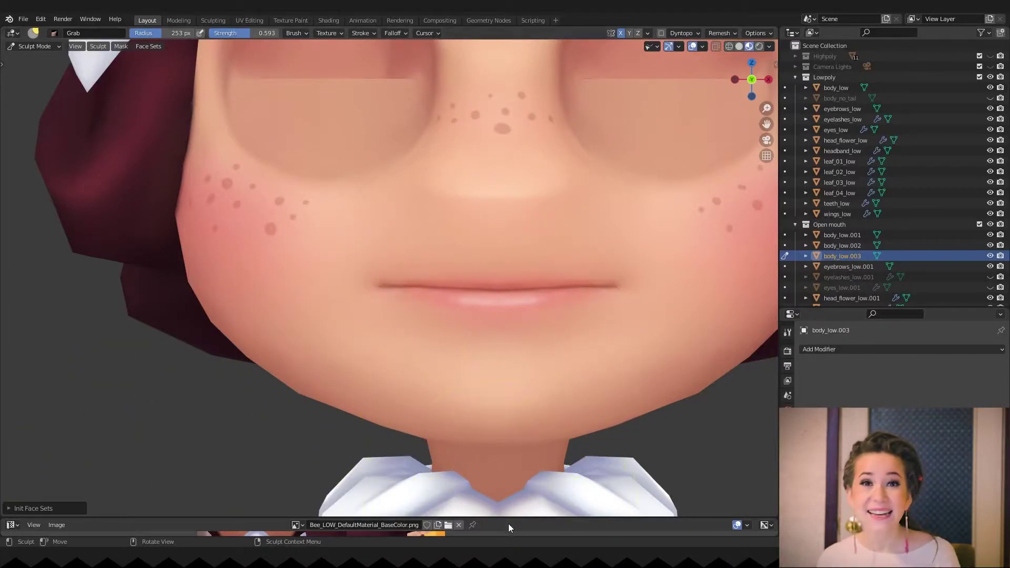
{"action": "left_click", "coordinate": [293, 33]}
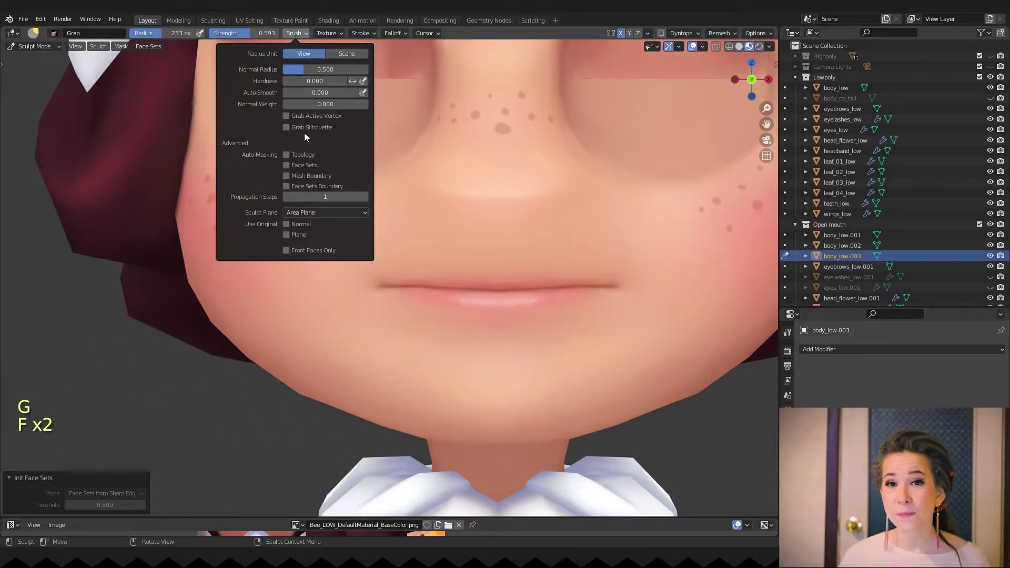
{"action": "left_click", "coordinate": [286, 165]}
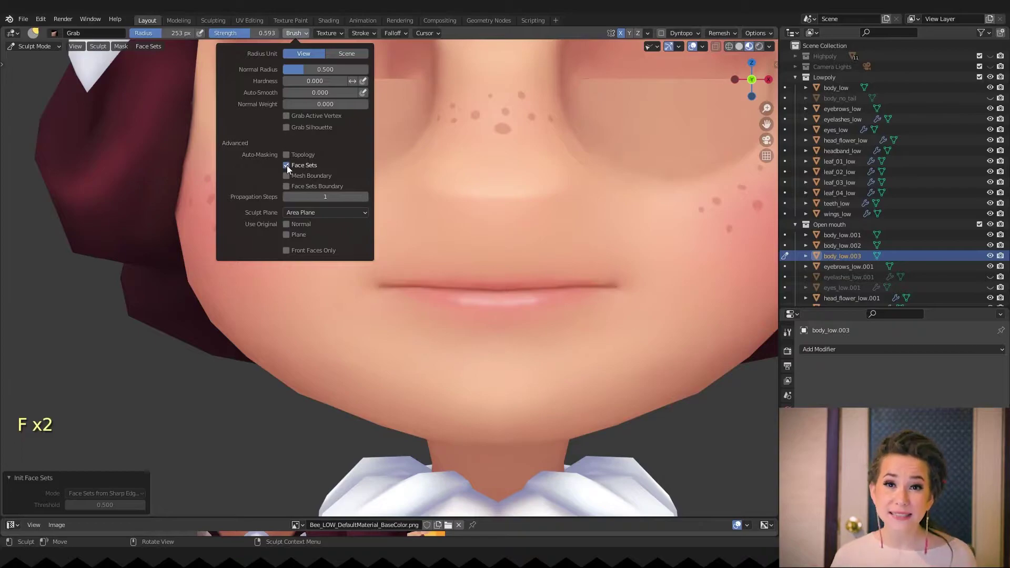
{"action": "key", "text": "f"}
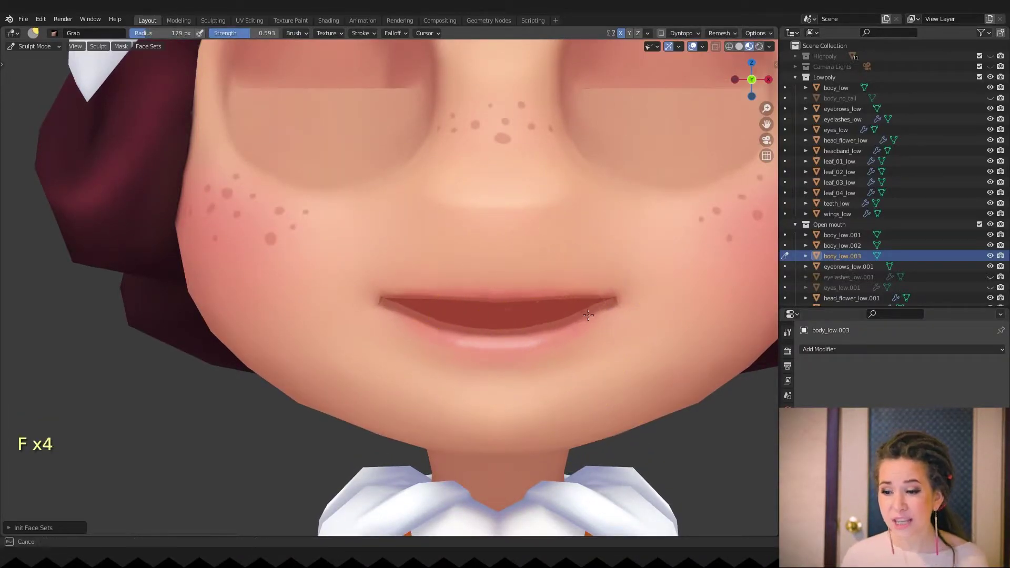
- Show the wireframe and open up the mouth corner by pulling its lip vertices with the Grab brush
{"action": "scroll", "coordinate": [616, 296], "scroll_direction": "up", "scroll_amount": 4}
{"action": "mouse_move", "coordinate": [616, 296]}
{"action": "middle_mouse_down"}
{"action": "mouse_move", "coordinate": [527, 275]}
{"action": "mouse_move", "coordinate": [572, 234]}
{"action": "mouse_move", "coordinate": [543, 267]}
{"action": "middle_mouse_up"}
{"action": "key", "text": "q"}
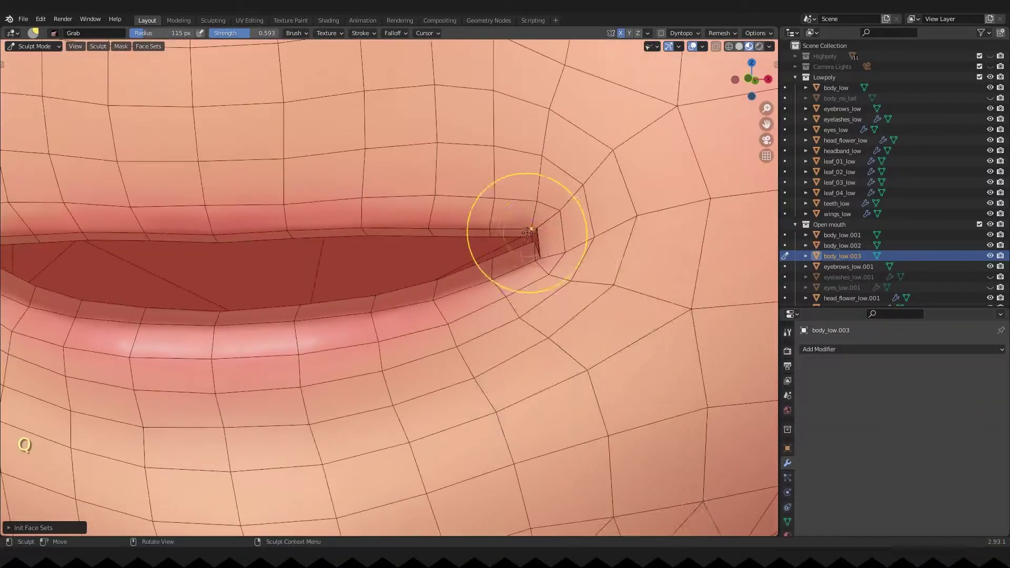
{"action": "key", "text": "f"}
{"action": "left_click", "coordinate": [541, 257]}
{"action": "mouse_move", "coordinate": [529, 233]}
{"action": "middle_mouse_down"}
{"action": "mouse_move", "coordinate": [565, 229]}
{"action": "mouse_move", "coordinate": [568, 284]}
{"action": "mouse_move", "coordinate": [629, 203]}
{"action": "mouse_move", "coordinate": [534, 235]}
{"action": "middle_mouse_up"}
{"action": "scroll", "coordinate": [534, 235], "scroll_direction": "down", "scroll_amount": 4}
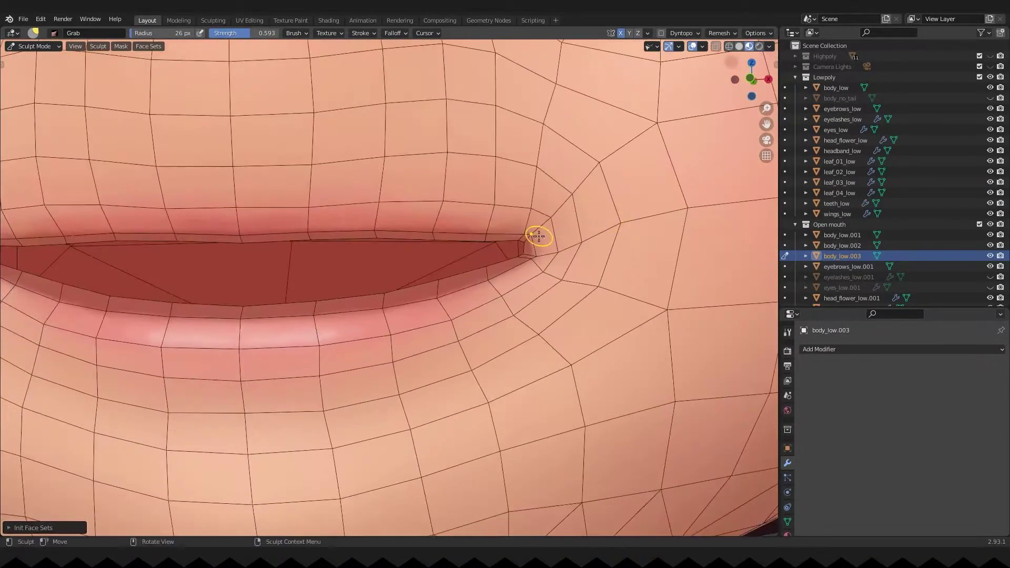
- Refine the inner mouth corner with a small Grab brush, undo the last stroke and hide the wireframe
{"action": "key", "text": "f"}
{"action": "left_click", "coordinate": [505, 262]}
{"action": "key", "text": "d"}
{"action": "left_click_drag", "start_coordinate": [489, 262], "coordinate": [503, 263]}
{"action": "key", "text": "f"}
{"action": "key", "text": "ctrl+z"}
{"action": "scroll", "coordinate": [487, 257], "scroll_direction": "down", "scroll_amount": 5}
{"action": "key", "text": "alt+z"}
{"action": "key", "text": "q"}
- Isolate the face mesh in local view and pull the area below the mouth down with an enlarged Grab brush
{"action": "key", "text": "f"}
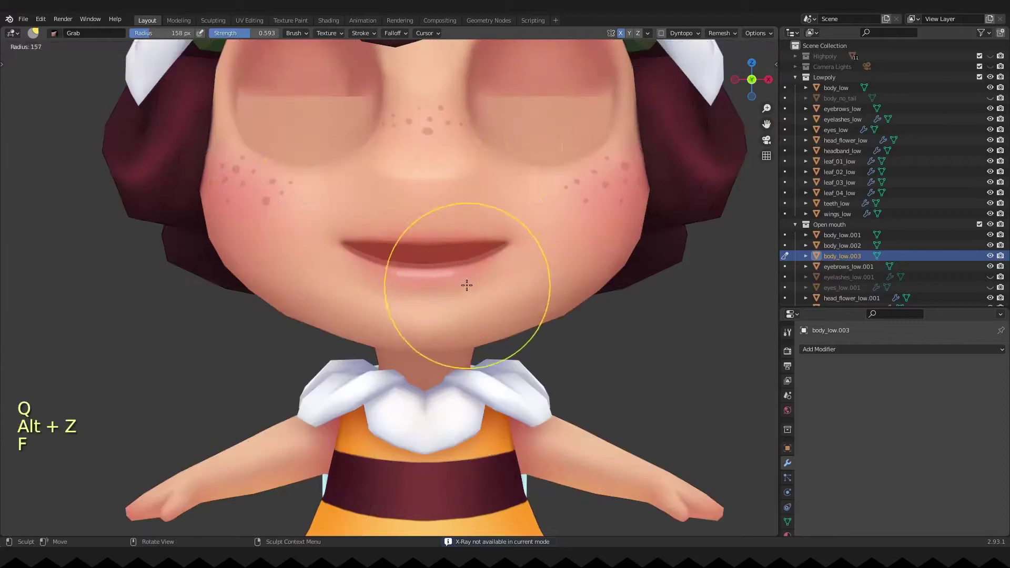
{"action": "left_click", "coordinate": [466, 286]}
{"action": "key", "text": "grave"}
{"action": "key", "text": "KP_Divide"}
{"action": "left_click_drag", "start_coordinate": [454, 322], "coordinate": [469, 343]}
{"action": "key", "text": "KP_1"}
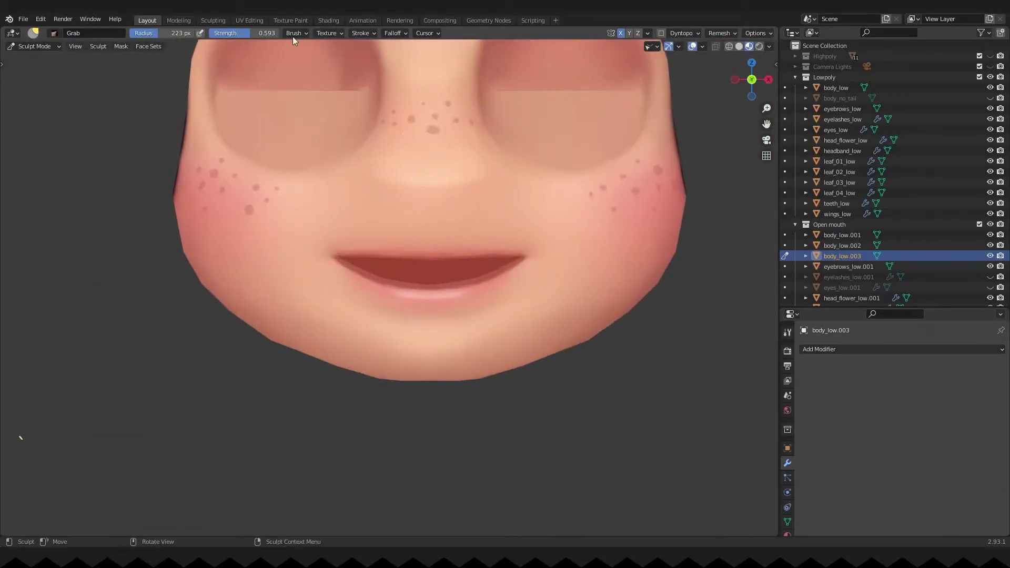
- Pull the mouth corners outward and upward with the Grab brush to form a smile
{"action": "left_click_drag", "start_coordinate": [536, 234], "coordinate": [538, 231]}
{"action": "key", "text": "f"}
{"action": "left_click", "coordinate": [504, 278]}
{"action": "key", "text": "f"}
{"action": "left_click_drag", "start_coordinate": [504, 277], "coordinate": [531, 262]}
{"action": "key", "text": "alt+q"}
{"action": "key", "text": "f"}
{"action": "key", "text": "f"}
- Show the wireframe and reshape the lip vertices at the mouth corner with a Grab brush of about 63 px
{"action": "scroll", "coordinate": [526, 263], "scroll_direction": "down", "scroll_amount": 6}
{"action": "scroll", "coordinate": [505, 274], "scroll_direction": "up", "scroll_amount": 5}
{"action": "mouse_move", "coordinate": [541, 274]}
{"action": "middle_mouse_down"}
{"action": "mouse_move", "coordinate": [428, 311]}
{"action": "mouse_move", "coordinate": [526, 274]}
{"action": "middle_mouse_up"}
{"action": "key", "text": "q"}
{"action": "left_click", "coordinate": [525, 267]}
{"action": "scroll", "coordinate": [482, 247], "scroll_direction": "up", "scroll_amount": 5}
{"action": "key", "text": "f"}
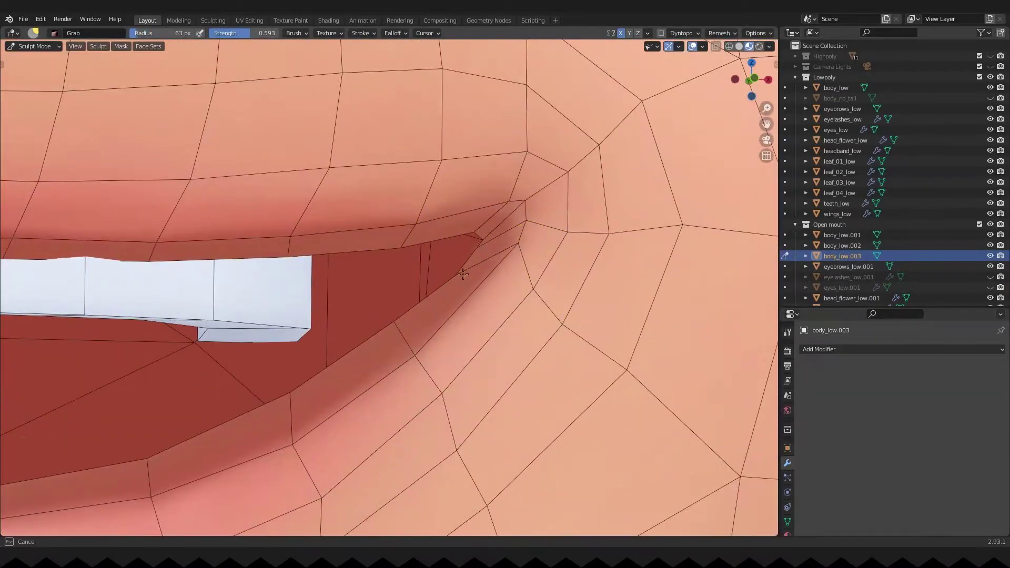
{"action": "left_click_drag", "start_coordinate": [463, 274], "coordinate": [465, 270]}
{"action": "scroll", "coordinate": [505, 274], "scroll_direction": "down", "scroll_amount": 6}
- Even out the lip edge near the mouth corner from several angles with the Grab brush, and hide the wireframe
{"action": "middle_click_drag", "start_coordinate": [486, 369], "coordinate": [476, 299]}
{"action": "key", "text": "g"}
{"action": "key", "text": "f"}
{"action": "left_click", "coordinate": [476, 300]}
{"action": "left_click_drag", "start_coordinate": [473, 300], "coordinate": [471, 288]}
{"action": "middle_click_drag", "start_coordinate": [465, 263], "coordinate": [447, 315]}
{"action": "mouse_move", "coordinate": [447, 315]}
{"action": "middle_mouse_down", "text": "shift"}
{"action": "mouse_move", "coordinate": [450, 329]}
{"action": "mouse_move", "coordinate": [379, 304]}
{"action": "middle_mouse_up", "text": "shift"}
{"action": "scroll", "coordinate": [450, 329], "scroll_direction": "down", "scroll_amount": 6}
{"action": "key", "text": "grave"}
{"action": "left_click", "coordinate": [425, 232]}
{"action": "key", "text": "q"}
{"action": "left_click", "coordinate": [447, 274]}
{"action": "scroll", "coordinate": [477, 304], "scroll_direction": "up", "scroll_amount": 5}
- Turn off Face Sets auto-masking for the Grab brush and adjust its radius for shaping the smile
{"action": "left_click", "coordinate": [296, 33]}
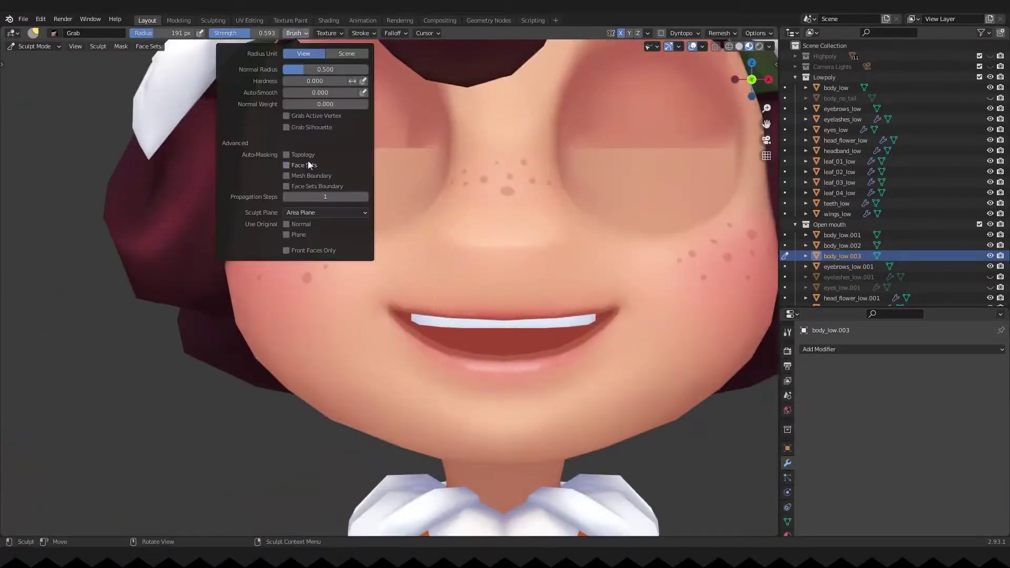
{"action": "key", "text": "f"}
{"action": "key", "text": "f"}
{"action": "key", "text": "f"}
{"action": "scroll", "coordinate": [567, 329], "scroll_direction": "down", "scroll_amount": 4}
- Leave Sculpt Mode, make the open-mouth duplicate's teeth the active object and scale them to fit the smile
{"action": "key", "text": "ctrl+Tab"}
{"action": "left_click", "coordinate": [476, 303]}
{"action": "key", "text": "s"}
{"action": "mouse_move", "coordinate": [558, 305]}
{"action": "middle_mouse_down"}
{"action": "mouse_move", "coordinate": [568, 284]}
{"action": "mouse_move", "coordinate": [485, 276]}
{"action": "middle_mouse_up"}
{"action": "scroll", "coordinate": [505, 299], "scroll_direction": "up", "scroll_amount": 1}
{"action": "key", "text": "Tab"}
{"action": "key", "text": "Tab"}
{"action": "key", "text": "alt+q"}
{"action": "key", "text": "alt+q"}
{"action": "middle_click_drag", "start_coordinate": [516, 311], "coordinate": [481, 256], "text": "ctrl"}
{"action": "left_click", "coordinate": [447, 304]}
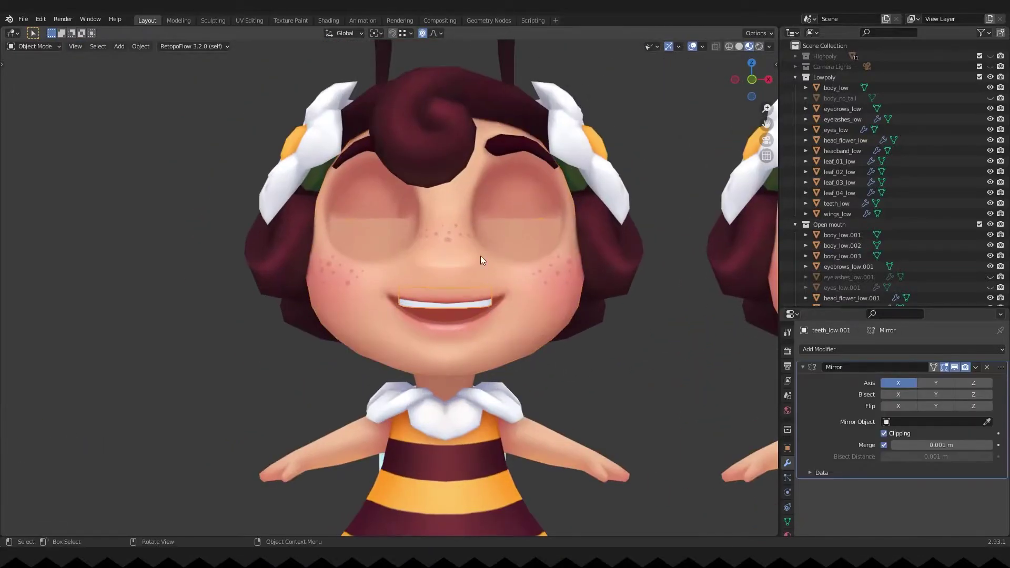
{"action": "key", "text": "s"}
{"action": "right_click", "coordinate": [473, 315]}
{"action": "left_click", "coordinate": [572, 349]}
{"action": "key", "text": "ctrl+z"}
- Snap the 3D cursor to the middle of the teeth mesh and set the teeth object's origin to it
{"action": "key", "text": "alt+q"}
{"action": "key", "text": "Tab"}
{"action": "key", "text": "2"}
{"action": "key", "text": "shift+s"}
{"action": "key", "text": "Tab"}
{"action": "right_click", "coordinate": [528, 321]}
{"action": "left_click", "coordinate": [573, 346]}
{"action": "key", "text": "alt+q"}
{"action": "key", "text": "shift+s"}
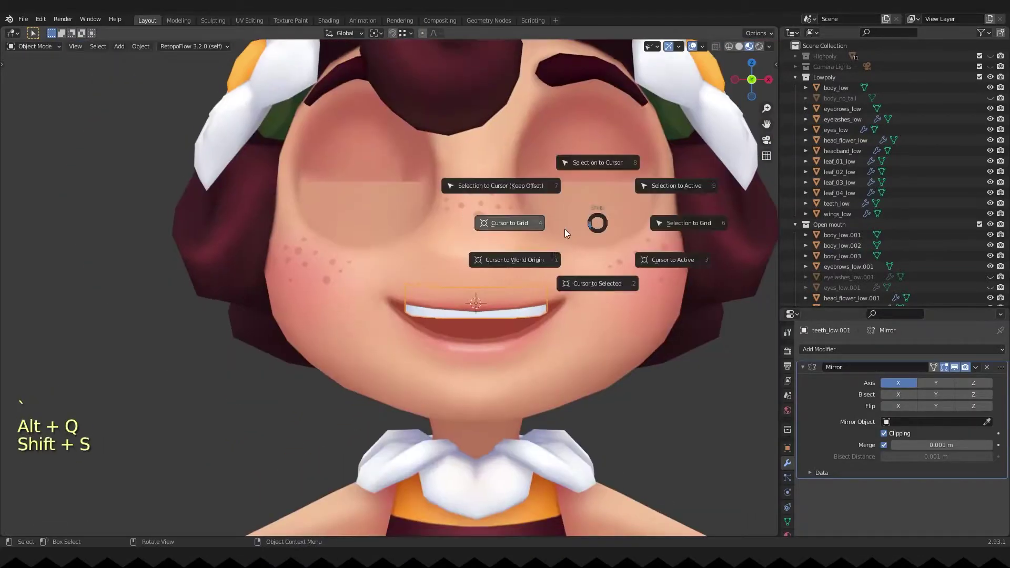
- Move and rotate the teeth so they sit just behind the upper lip
{"action": "key", "text": "g"}
{"action": "left_click", "coordinate": [624, 288]}
{"action": "key", "text": "alt+z"}
{"action": "middle_click_drag", "start_coordinate": [610, 287], "coordinate": [572, 278]}
{"action": "key", "text": "grave"}
{"action": "key", "text": "r"}
{"action": "left_click", "coordinate": [661, 243]}
{"action": "key", "text": "g"}
{"action": "left_click", "coordinate": [626, 294]}
- Bring the whole character back into view around the face and teeth, and return to Object Mode
{"action": "key", "text": "grave"}
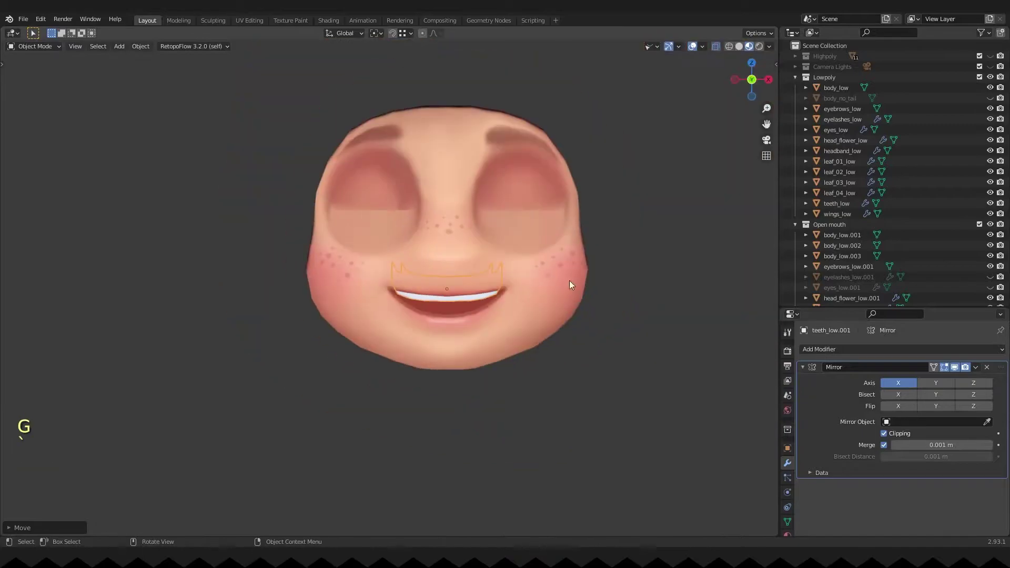
{"action": "scroll", "coordinate": [570, 282], "scroll_direction": "up", "scroll_amount": 4}
{"action": "key", "text": "Tab"}
{"action": "key", "text": "ctrl+Tab"}
{"action": "key", "text": "grave"}
{"action": "left_click", "coordinate": [520, 270]}
{"action": "scroll", "coordinate": [558, 336], "scroll_direction": "down", "scroll_amount": 4}
{"action": "key", "text": "Tab"}
{"action": "key", "text": "Tab"}
{"action": "key", "text": "ctrl+Tab"}
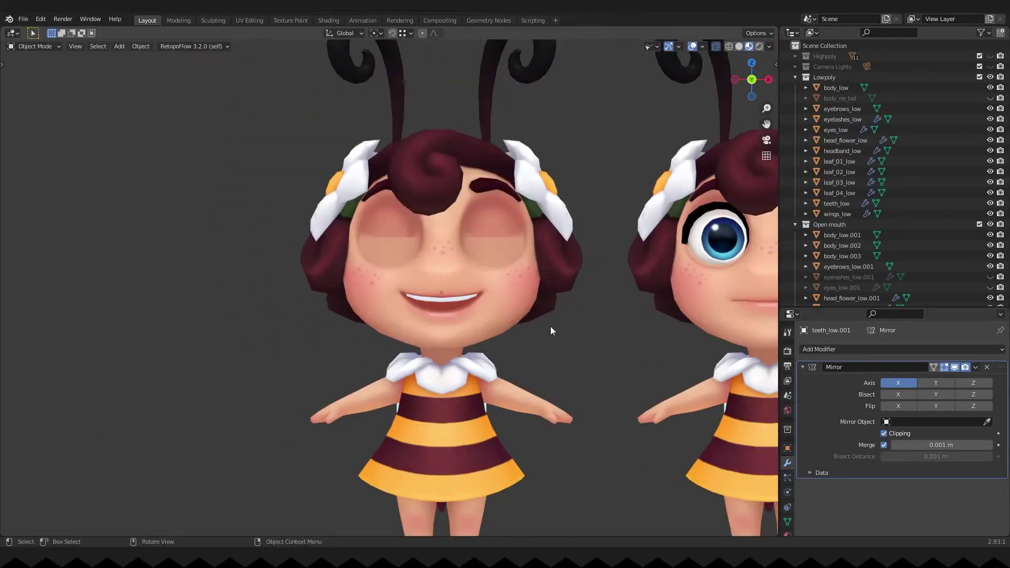
- Select the smiling duplicate's face mesh and show its material properties
{"action": "key", "text": "alt+q"}
{"action": "key", "text": "alt+q"}
{"action": "middle_click_drag", "start_coordinate": [567, 321], "coordinate": [490, 234]}
{"action": "left_click", "coordinate": [490, 234]}
{"action": "scroll", "coordinate": [787, 489], "scroll_direction": "down", "scroll_amount": 2}
{"action": "left_click", "coordinate": [787, 514]}
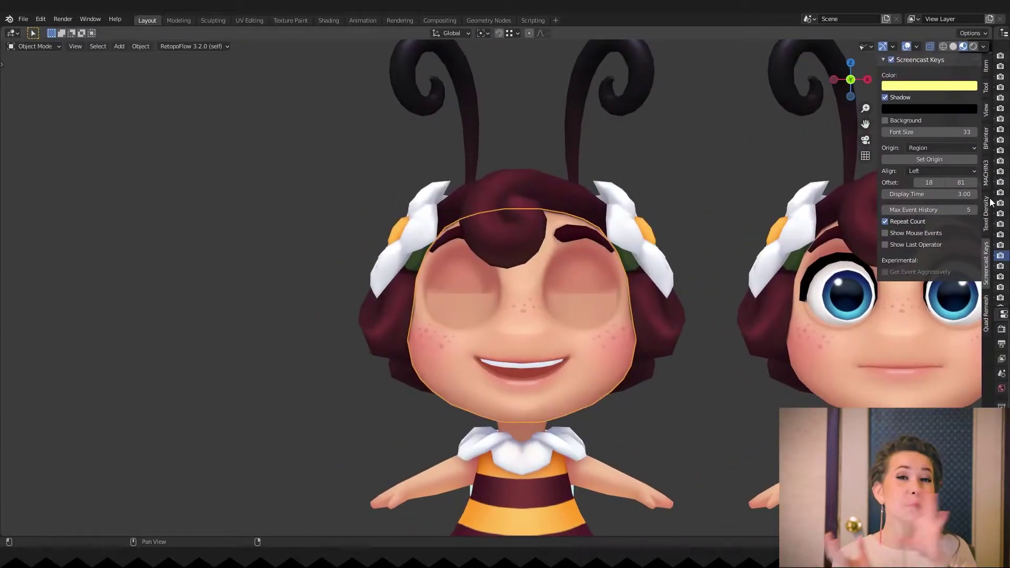
- Run the BPainter material setup on the face mesh with an empty layer and a resolution of 2048
{"action": "left_click", "coordinate": [987, 134]}
{"action": "left_click", "coordinate": [941, 117]}
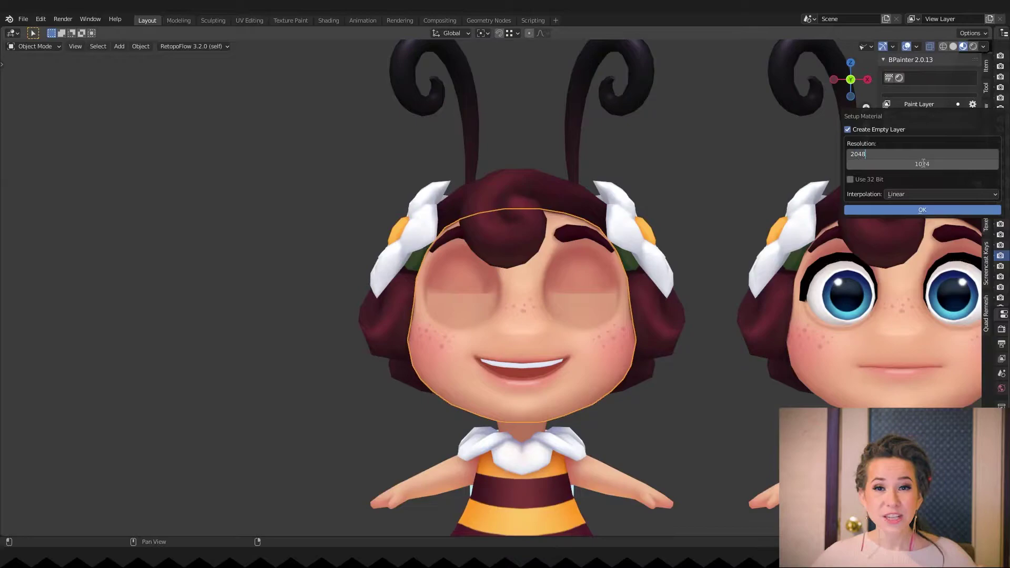
{"action": "left_click", "coordinate": [922, 210]}
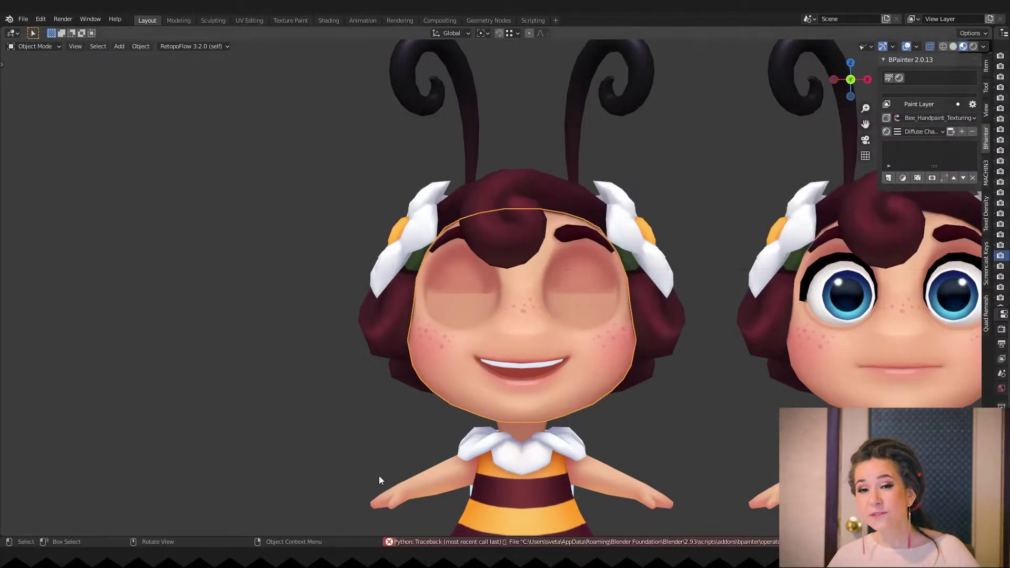
- Open a Shader Editor below the viewport and connect the Diffuse Channel node in the Bee_Handpaint_Texturing material
{"action": "left_click_drag", "start_coordinate": [4, 534], "coordinate": [26, 392]}
{"action": "left_click", "coordinate": [14, 403]}
{"action": "left_click", "coordinate": [38, 501]}
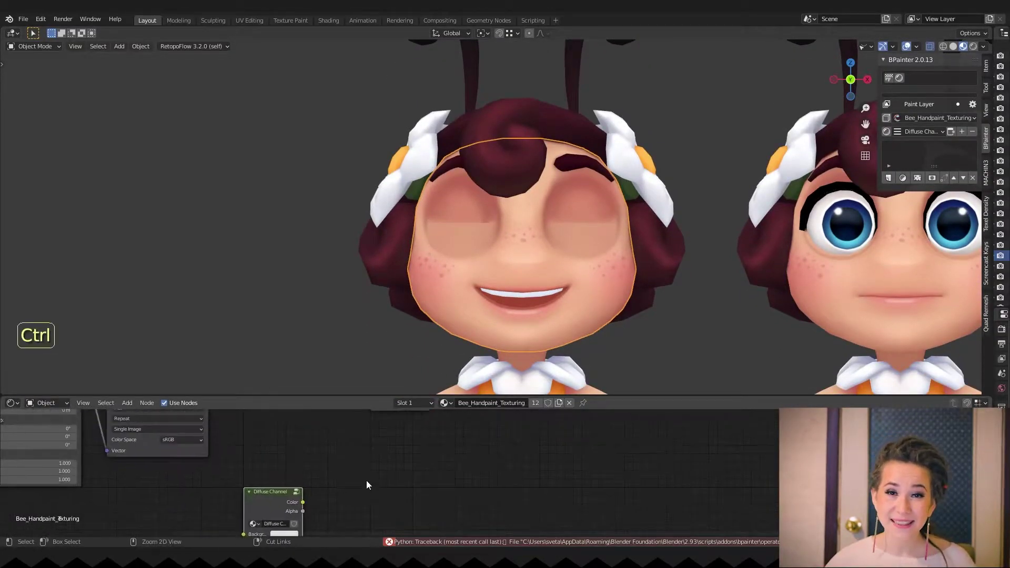
{"action": "key", "text": "ctrl+space"}
{"action": "key", "text": "ctrl+space"}
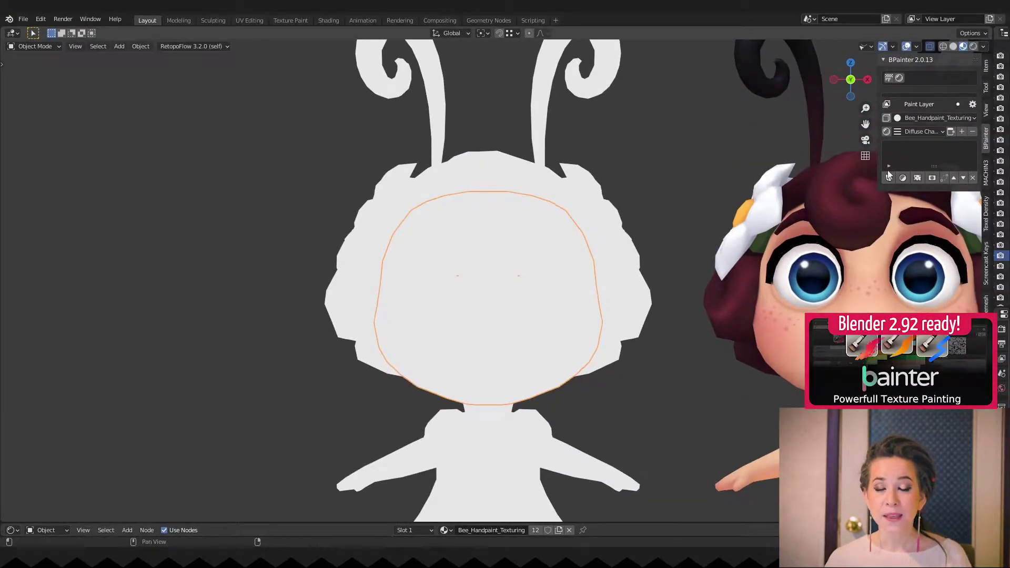
{"action": "left_click", "coordinate": [889, 177]}
{"action": "left_click", "coordinate": [873, 197]}
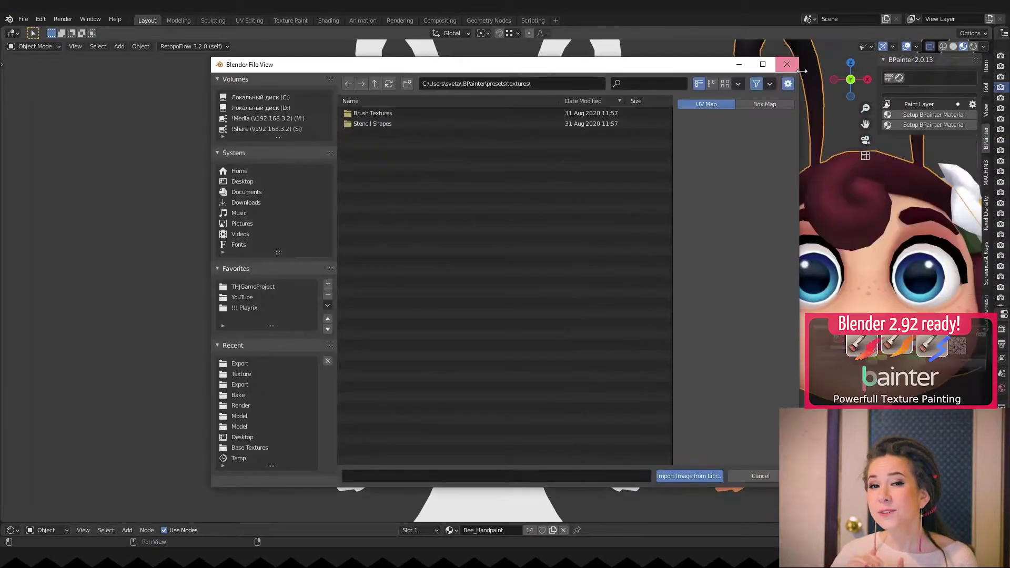
{"action": "left_click", "coordinate": [787, 65]}
- Add the existing image Bee_LOW_DefaultMaterial_BaseColor.png as a BPainter layer
{"action": "left_click", "coordinate": [888, 178]}
{"action": "left_click", "coordinate": [896, 198]}
{"action": "left_click", "coordinate": [857, 232]}
{"action": "left_click", "coordinate": [809, 280]}
{"action": "left_click", "coordinate": [808, 270]}
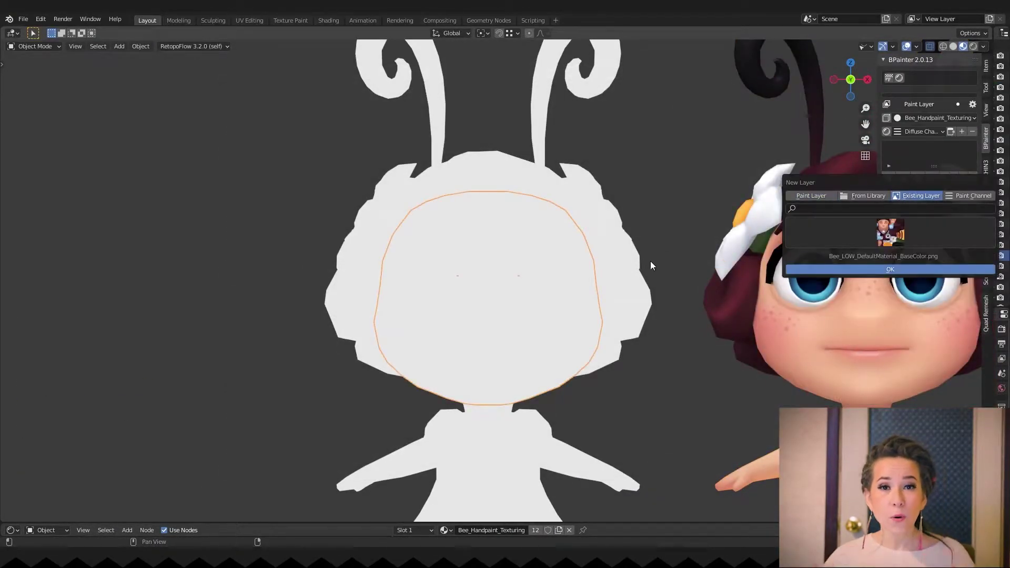
{"action": "left_click", "coordinate": [654, 427]}
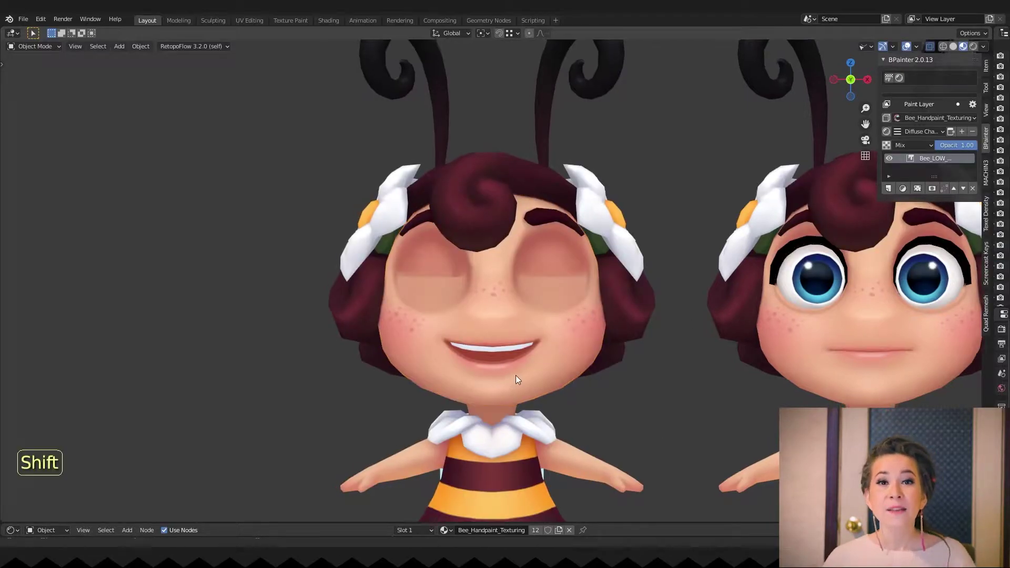
- Add a transparent, skin-toned 2048 x 2048 paint layer named Overpaint above the base colour layer
{"action": "scroll", "coordinate": [516, 375], "scroll_direction": "up", "scroll_amount": 1}
{"action": "middle_click_drag", "start_coordinate": [521, 358], "coordinate": [522, 334], "text": "shift"}
{"action": "left_click", "coordinate": [888, 188]}
{"action": "left_click", "coordinate": [808, 206]}
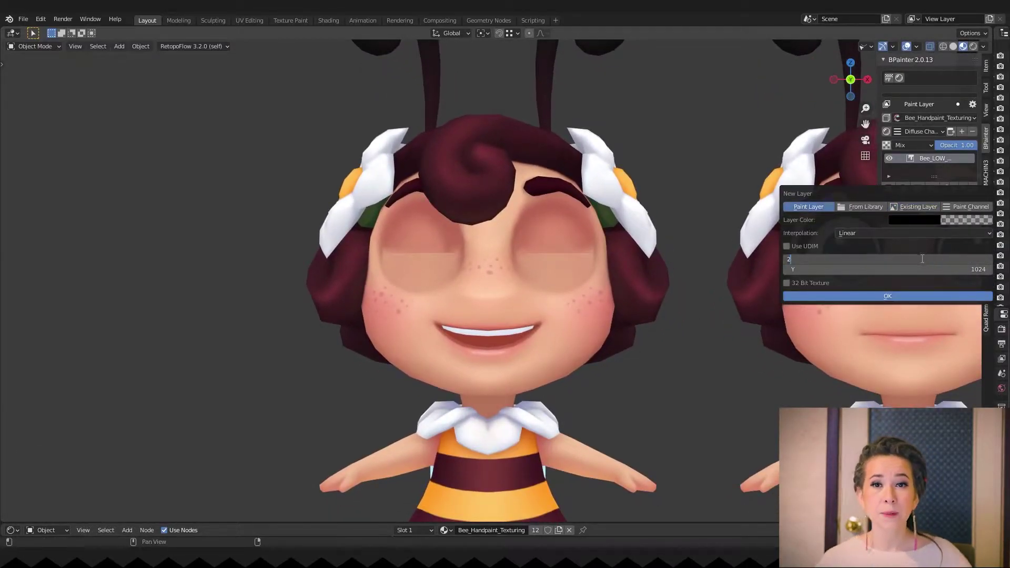
{"action": "left_click", "coordinate": [914, 220]}
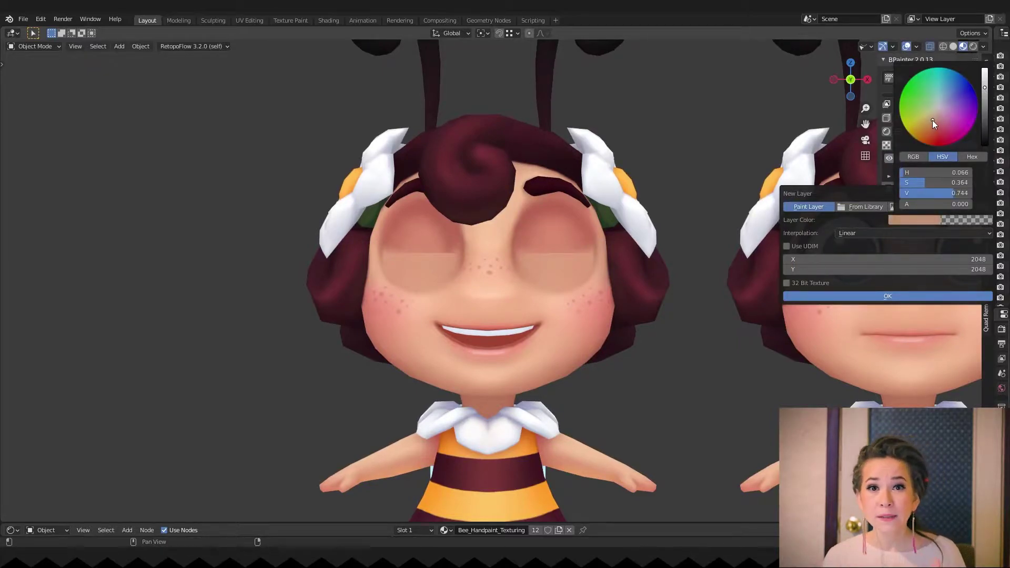
{"action": "left_click", "coordinate": [842, 296]}
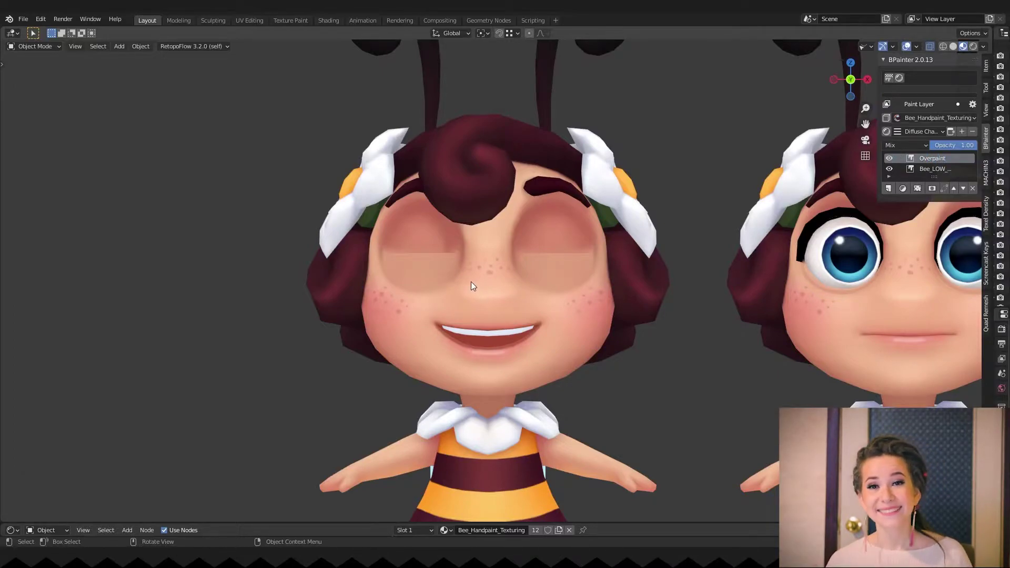
- Turn off the wireframe overlay and switch the face mesh to Texture Paint mode
{"action": "key", "text": "q"}
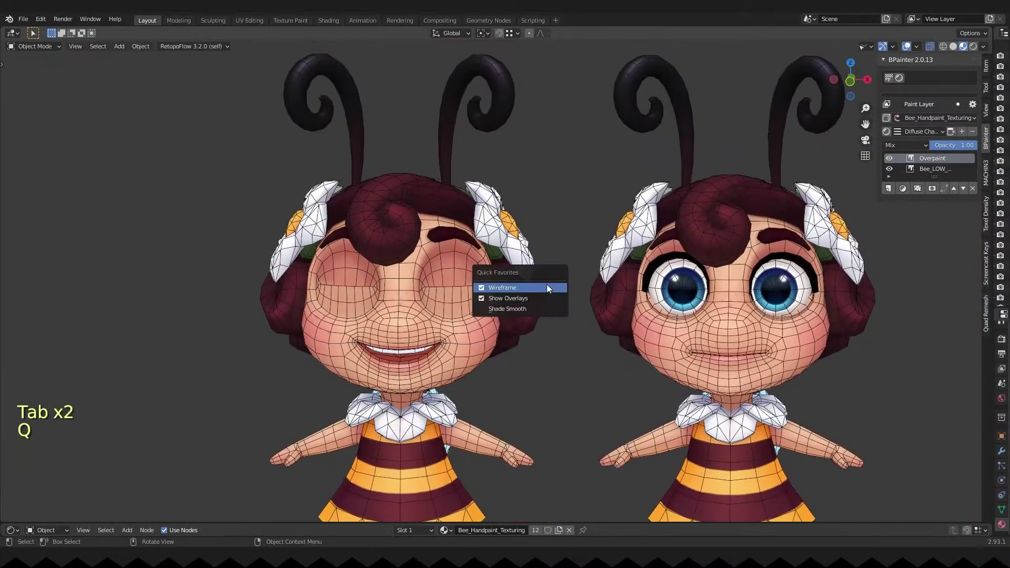
{"action": "left_click", "coordinate": [547, 288]}
{"action": "scroll", "coordinate": [475, 275], "scroll_direction": "up", "scroll_amount": 5}
{"action": "key", "text": "ctrl+Tab"}
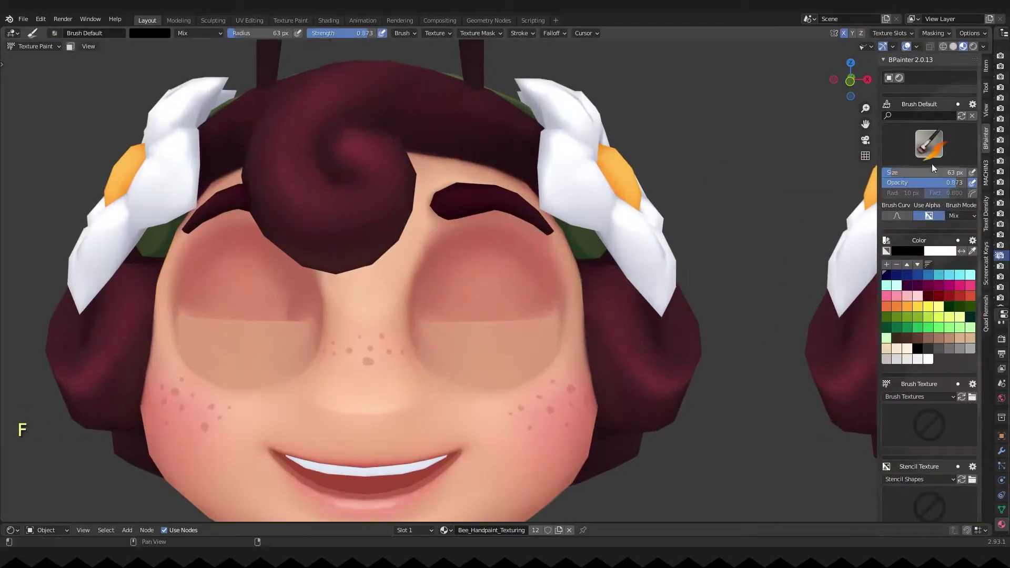
- Isolate the face and paint sampled skin tones over the closed eyelids with Brush Default Soft at about 82 px
{"action": "scroll", "coordinate": [748, 86], "scroll_direction": "up", "scroll_amount": 2}
{"action": "middle_click_drag", "start_coordinate": [748, 86], "coordinate": [720, 90]}
{"action": "key", "text": "f"}
{"action": "left_click", "coordinate": [464, 269]}
{"action": "key", "text": "alt+q"}
{"action": "key", "text": "s"}
{"action": "key", "text": "s"}
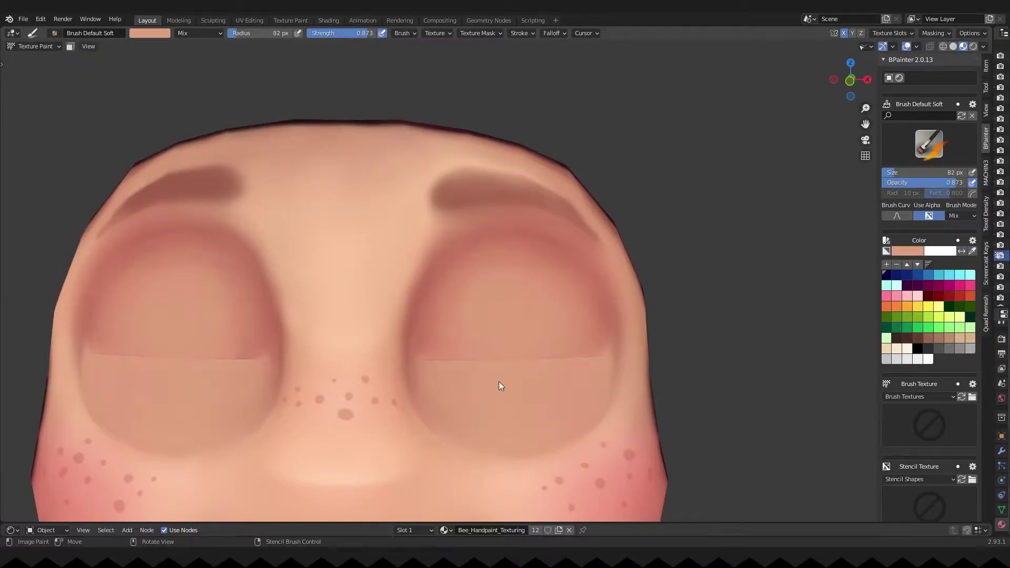
- Sample nearby skin colour and soften the horizontal seam across the eyelids with a smaller soft brush of about 47 px
{"action": "middle_click_drag", "start_coordinate": [544, 305], "coordinate": [485, 299], "text": "ctrl"}
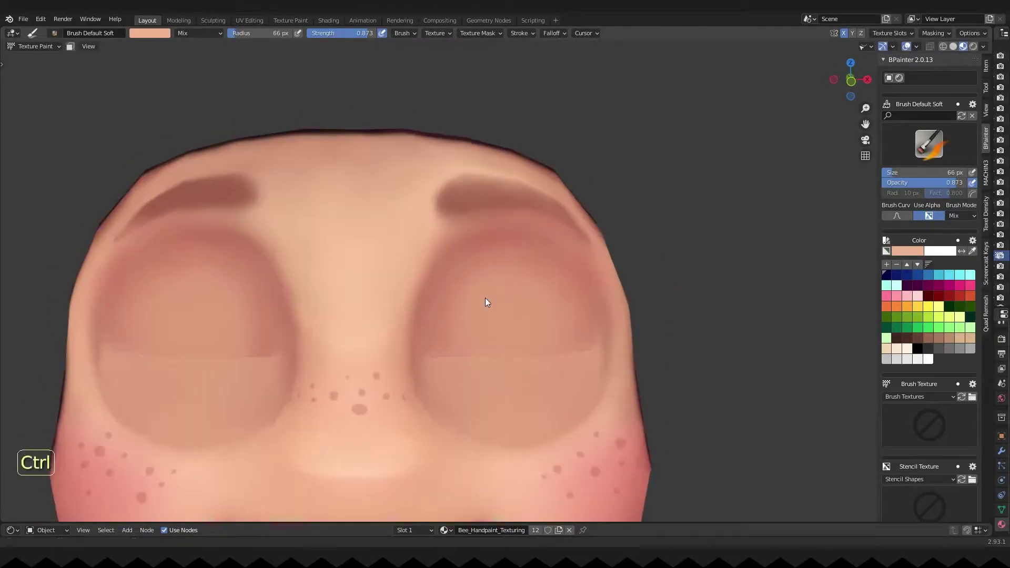
{"action": "key", "text": "s"}
{"action": "key", "text": "f"}
{"action": "left_click", "coordinate": [450, 292]}
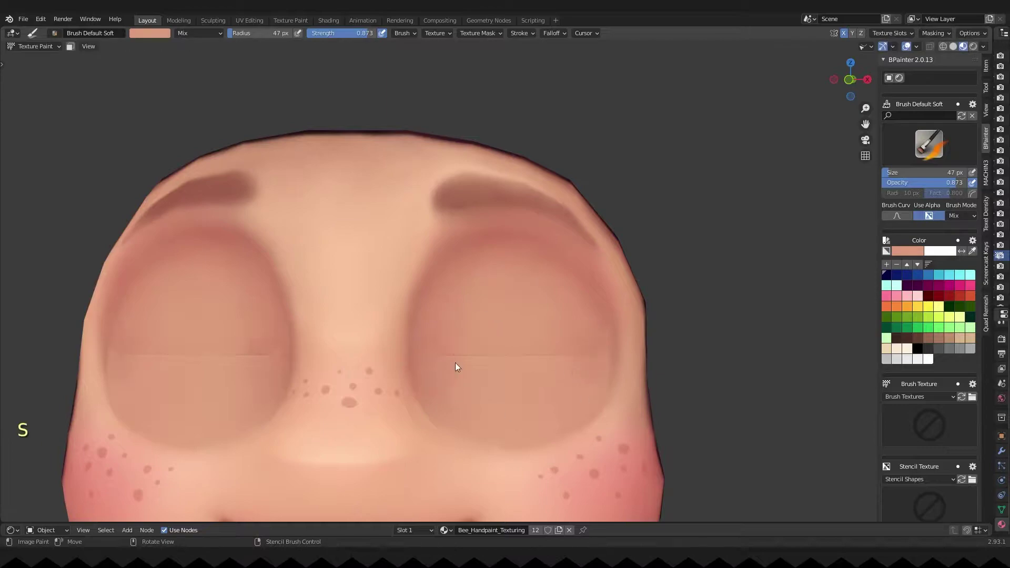
- Collapse the brush texture and stencil texture settings, and replace the colour palette with a colour wheel
{"action": "left_click", "coordinate": [958, 467]}
{"action": "left_click", "coordinate": [958, 384]}
{"action": "left_click", "coordinate": [972, 240]}
{"action": "left_click", "coordinate": [902, 311]}
{"action": "left_click", "coordinate": [902, 298]}
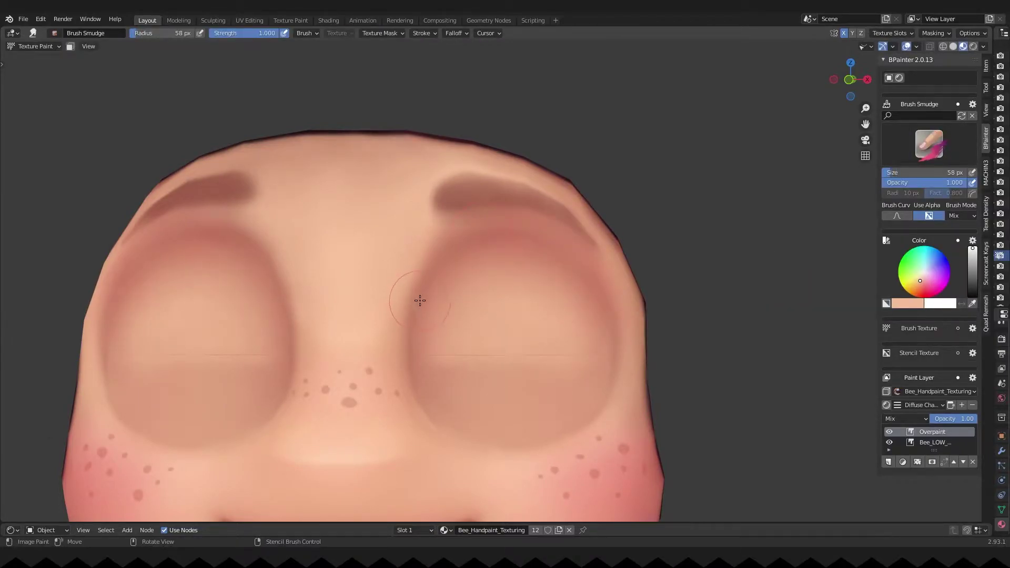
- Exit the isolated view and return the smiling face mesh to Texture Paint with Brush Default Soft
{"action": "scroll", "coordinate": [593, 293], "scroll_direction": "down", "scroll_amount": 5}
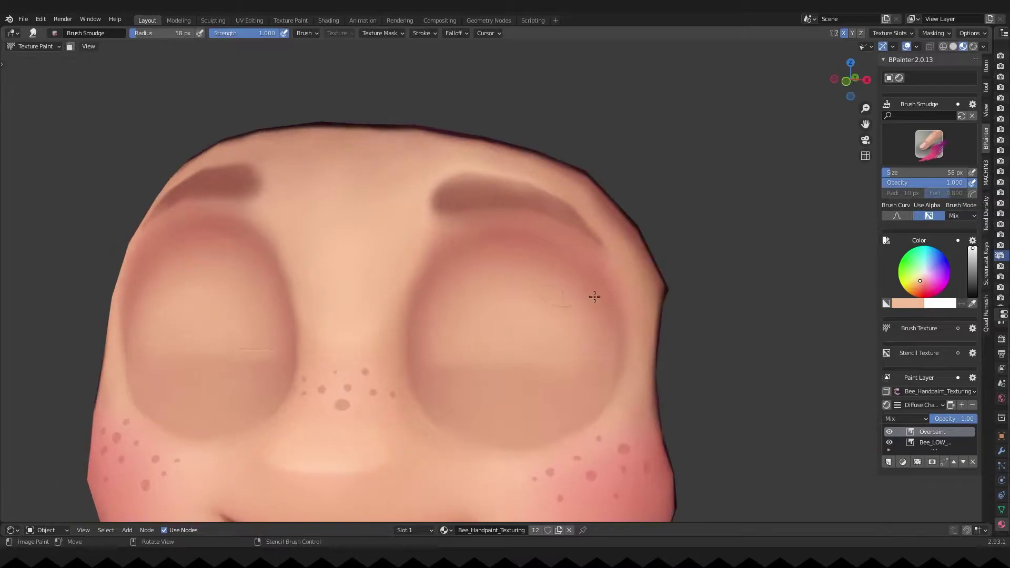
{"action": "key", "text": "alt+q"}
{"action": "key", "text": "ctrl+Tab"}
{"action": "scroll", "coordinate": [586, 292], "scroll_direction": "down", "scroll_amount": 2}
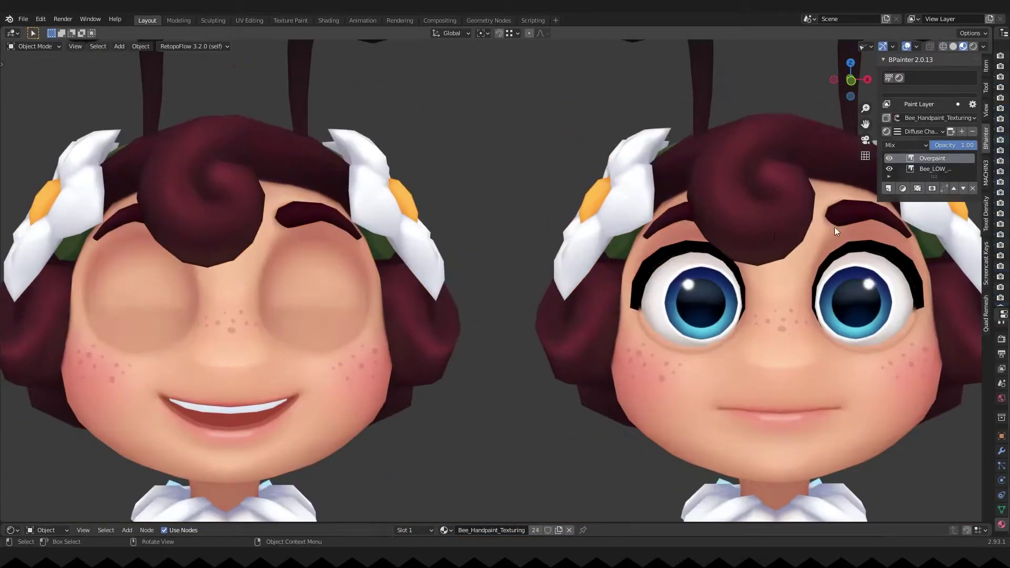
{"action": "key", "text": "ctrl+Tab"}
{"action": "left_click", "coordinate": [448, 376]}
{"action": "key", "text": "f"}
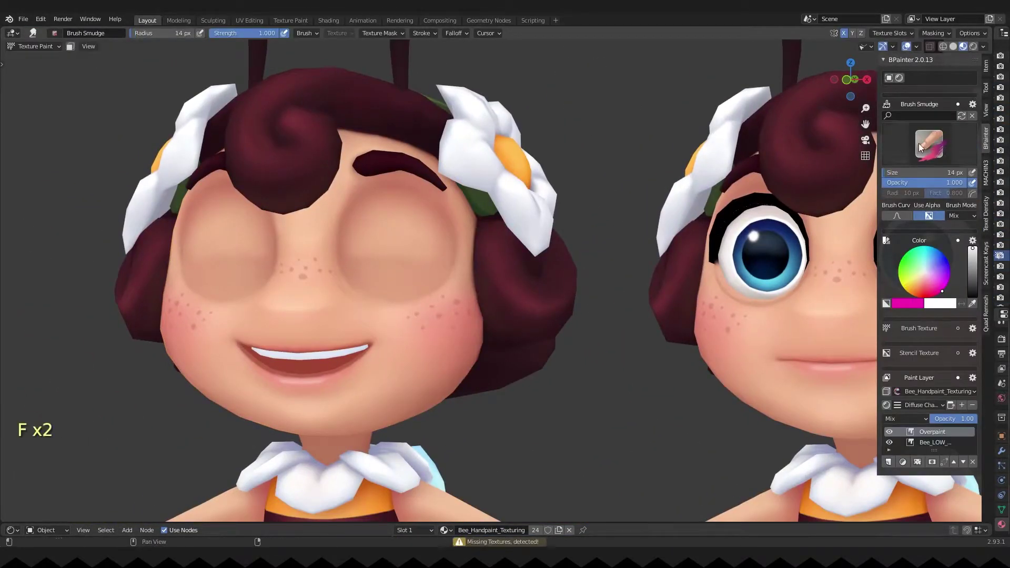
{"action": "key", "text": "ctrl+Tab"}
{"action": "key", "text": "ctrl+Tab"}
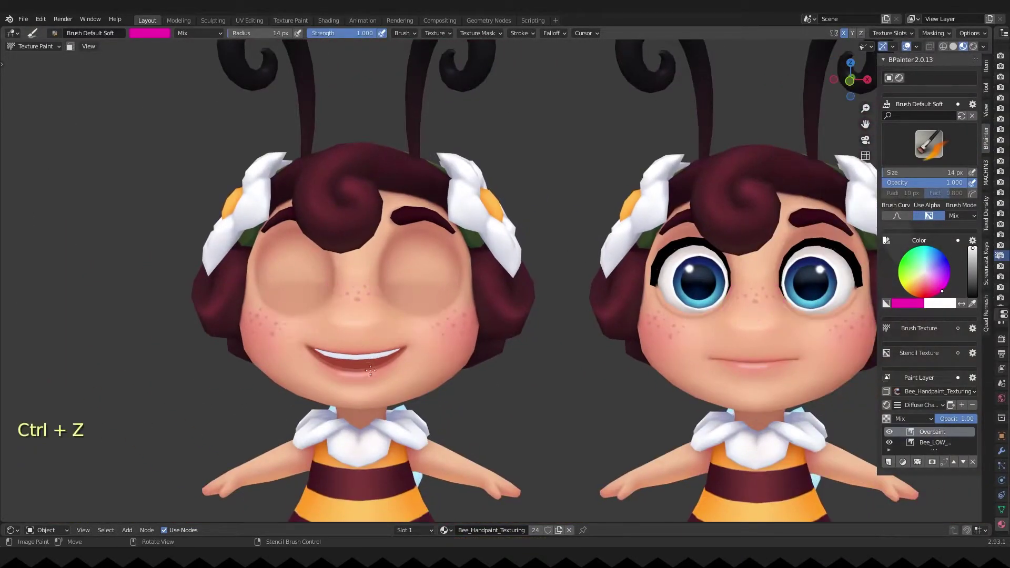
- Sample eyelid skin tones and paint over the horizontal seam across the closed eyelids, enlarging the soft brush to 79 px
{"action": "key", "text": "f"}
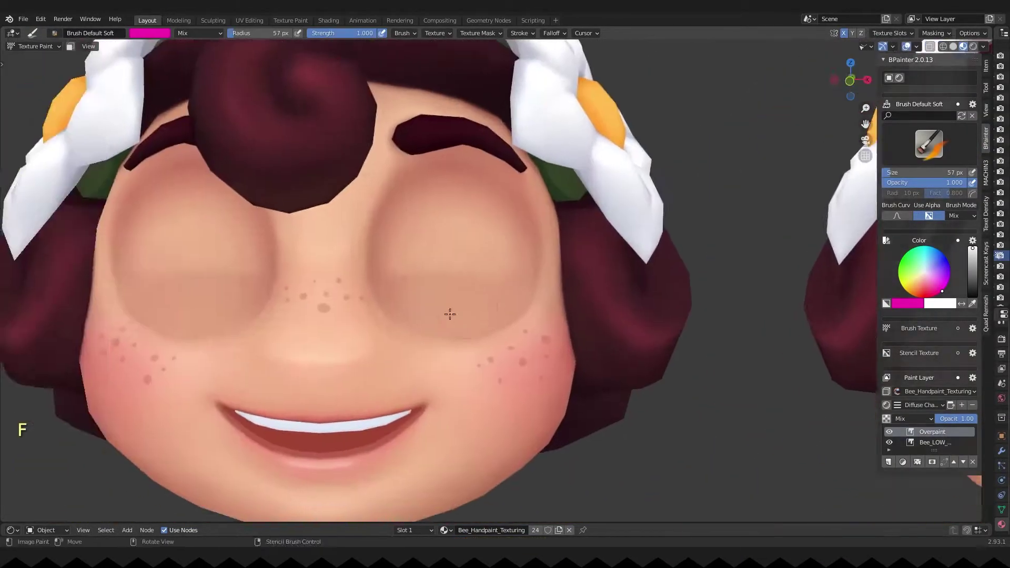
{"action": "key", "text": "s"}
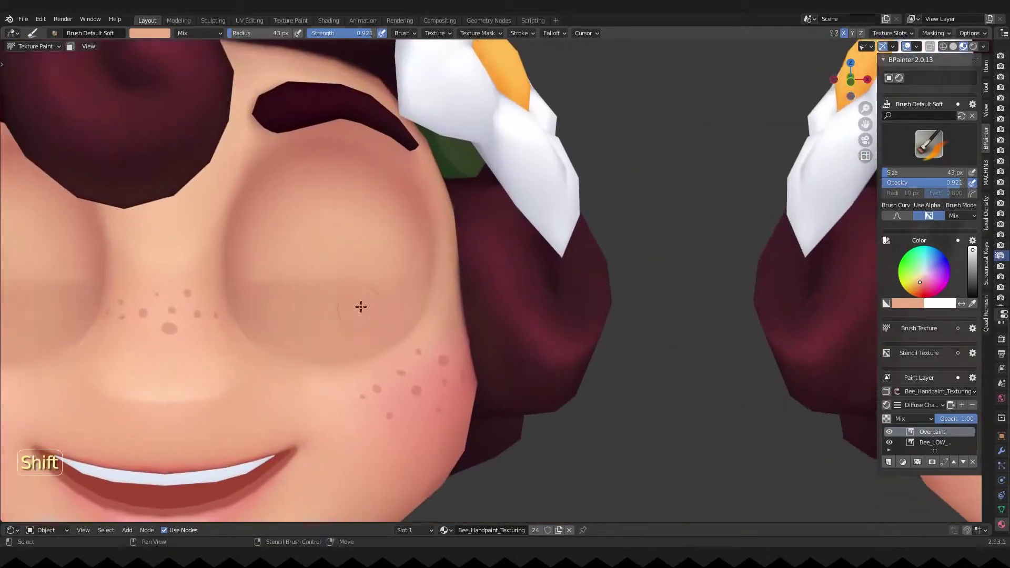
{"action": "key", "text": "s"}
{"action": "key", "text": "f"}
{"action": "left_click", "coordinate": [343, 296]}
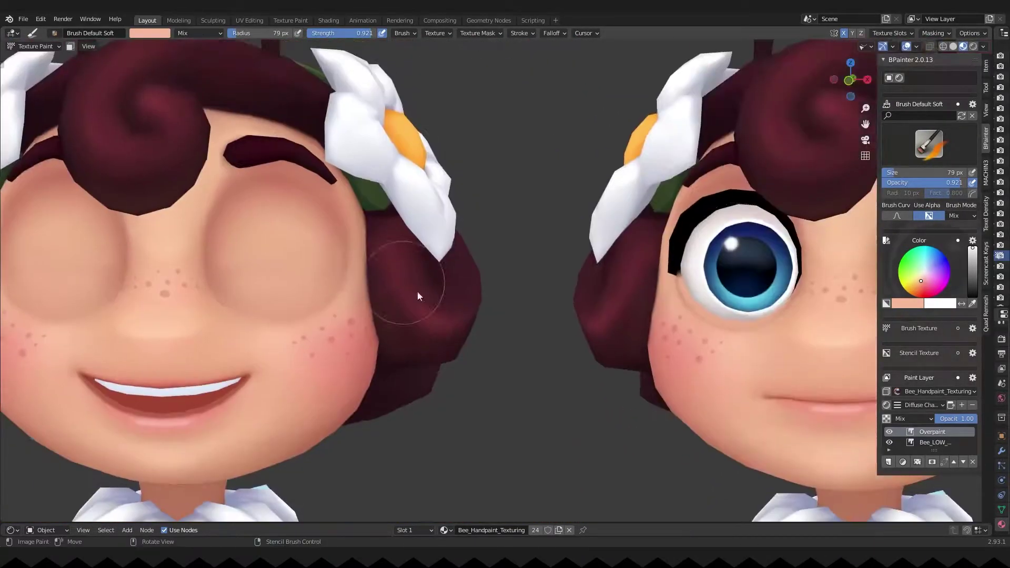
- Undo the last three paint actions and sample a darker skin tone for the lower part of the eyelids
{"action": "key", "text": "ctrl+z"}
{"action": "key", "text": "ctrl+z"}
{"action": "key", "text": "ctrl+z"}
{"action": "key", "text": "s"}
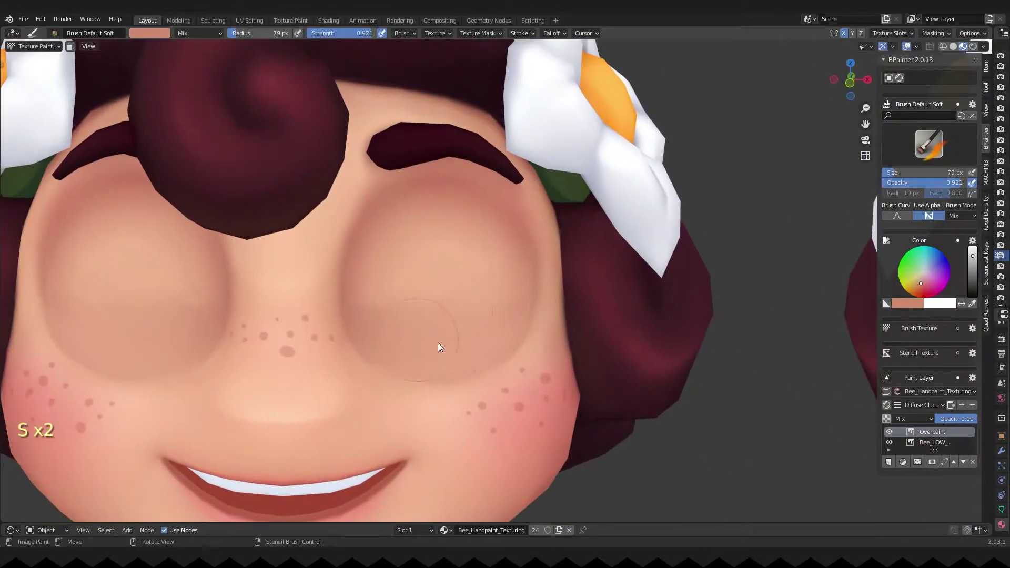
- Switch to Brush Smudge and blend the eyelid shading at a radius of about 58 px
{"action": "middle_click_drag", "start_coordinate": [437, 343], "coordinate": [475, 281], "text": "ctrl"}
{"action": "left_click", "coordinate": [929, 143]}
{"action": "left_click", "coordinate": [843, 195]}
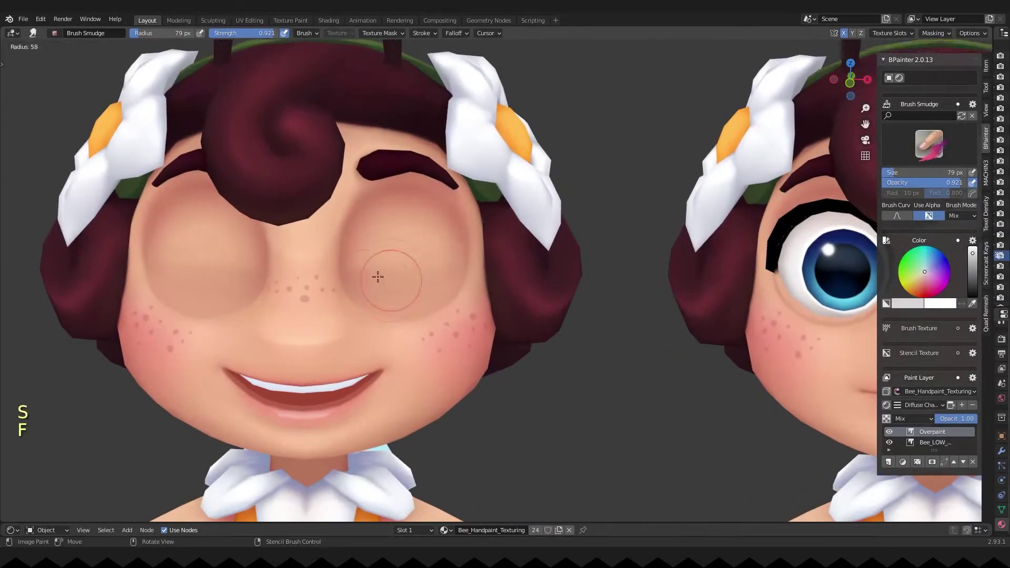
{"action": "middle_click_drag", "start_coordinate": [438, 334], "coordinate": [397, 295], "text": "ctrl"}
- Enlarge the lower area, change it to an Image Editor and return the face to Object Mode
{"action": "middle_click_drag", "start_coordinate": [613, 345], "coordinate": [366, 521], "text": "shift"}
{"action": "left_click_drag", "start_coordinate": [366, 522], "coordinate": [362, 351]}
{"action": "left_click", "coordinate": [13, 358]}
{"action": "left_click", "coordinate": [49, 412]}
{"action": "key", "text": "ctrl+Tab"}
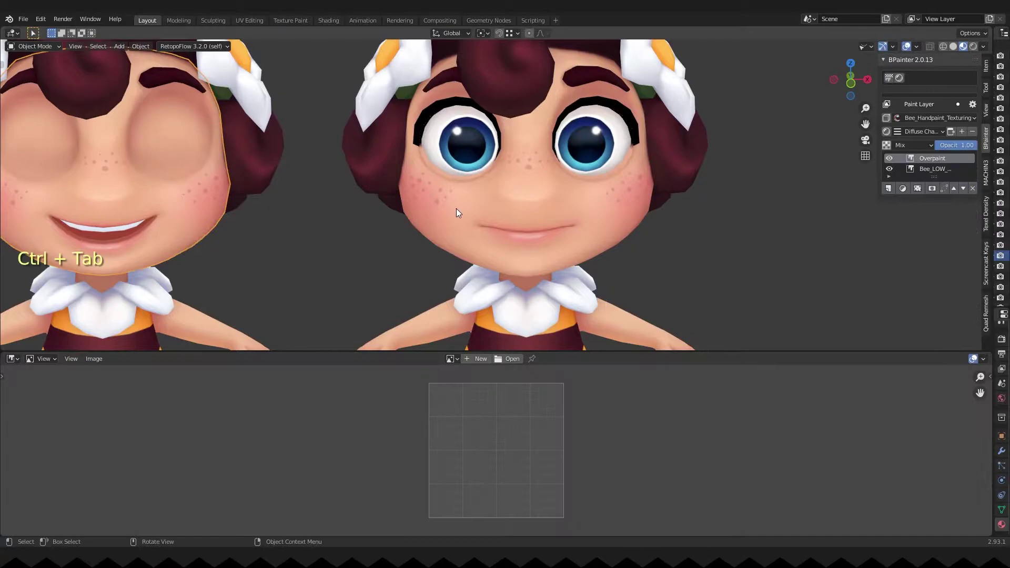
- Select all geometry of the open-eyed character's face, show the Overpaint image and enter Texture Paint
{"action": "left_click", "coordinate": [456, 210]}
{"action": "key", "text": "Tab"}
{"action": "key", "text": "a"}
{"action": "left_click", "coordinate": [13, 358]}
{"action": "key", "text": "Tab"}
{"action": "key", "text": "ctrl+Tab"}
{"action": "left_click", "coordinate": [621, 164]}
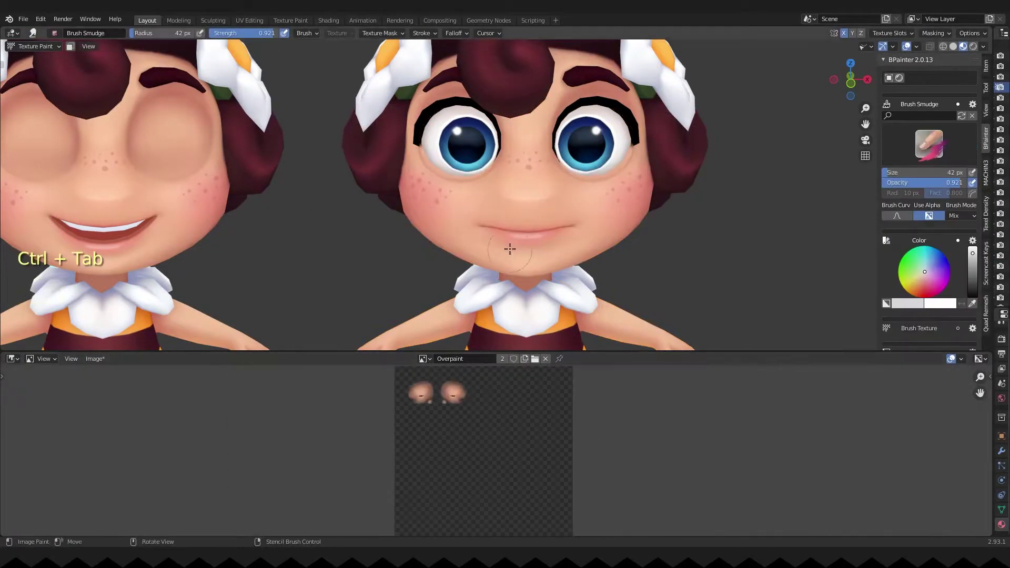
- Reselect all geometry on the open-eyed character and re-enter Texture Paint so its round UV islands overlay the Overpaint image
{"action": "key", "text": "ctrl+Tab"}
{"action": "left_click", "coordinate": [418, 250]}
{"action": "key", "text": "Tab"}
{"action": "key", "text": "a"}
{"action": "key", "text": "ctrl+Tab"}
{"action": "middle_click_drag", "start_coordinate": [521, 241], "coordinate": [519, 233], "text": "ctrl"}
{"action": "middle_click_drag", "start_coordinate": [542, 502], "coordinate": [546, 463], "text": "ctrl"}
{"action": "mouse_move", "coordinate": [547, 463]}
{"action": "middle_mouse_down", "text": "shift"}
{"action": "mouse_move", "coordinate": [419, 487]}
{"action": "mouse_move", "coordinate": [513, 416]}
{"action": "middle_mouse_up", "text": "shift"}
{"action": "middle_click_drag", "start_coordinate": [513, 415], "coordinate": [475, 357], "text": "shift"}
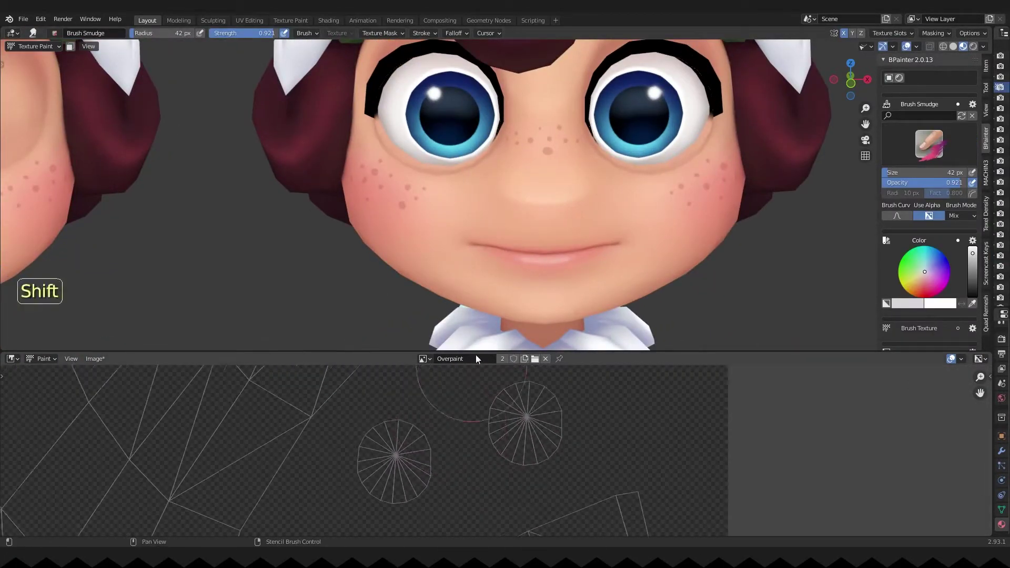
- Paint a sampled light skin tone over the two round UV islands in the Overpaint image
{"action": "key", "text": "f"}
{"action": "key", "text": "s"}
{"action": "left_click_drag", "start_coordinate": [547, 453], "coordinate": [525, 446]}
{"action": "left_click_drag", "start_coordinate": [389, 495], "coordinate": [357, 497]}
- Return to the smiling duplicate's face in Texture Paint and smudge its eyelid shading at about 60 px
{"action": "middle_click_drag", "start_coordinate": [514, 191], "coordinate": [514, 241], "text": "ctrl"}
{"action": "middle_click_drag", "start_coordinate": [513, 241], "coordinate": [620, 252], "text": "shift"}
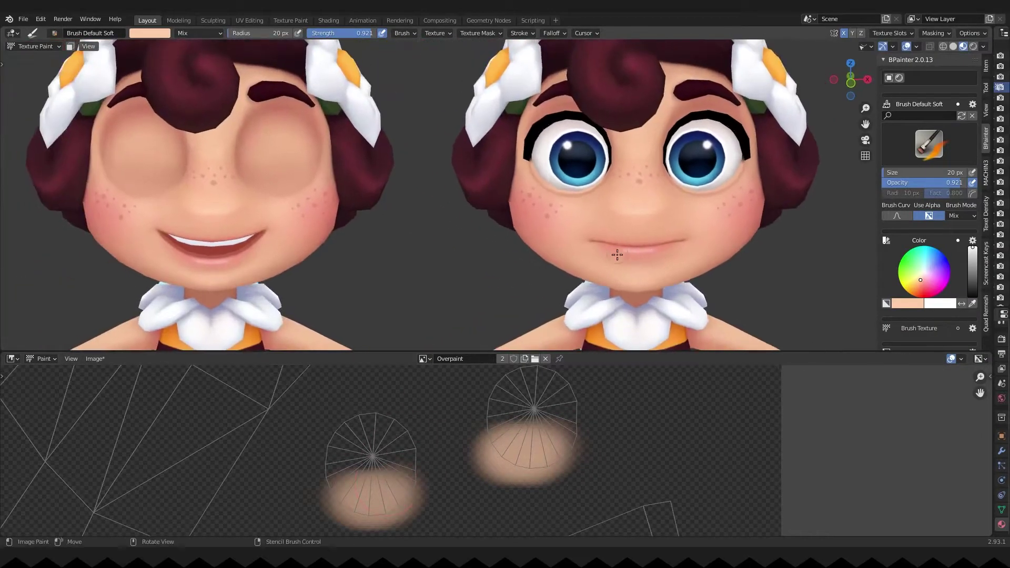
{"action": "mouse_move", "coordinate": [591, 184]}
{"action": "middle_mouse_down", "text": "ctrl"}
{"action": "mouse_move", "coordinate": [589, 239]}
{"action": "mouse_move", "coordinate": [508, 237]}
{"action": "middle_mouse_up", "text": "ctrl"}
{"action": "key", "text": "ctrl+Tab"}
{"action": "key", "text": "ctrl+Tab"}
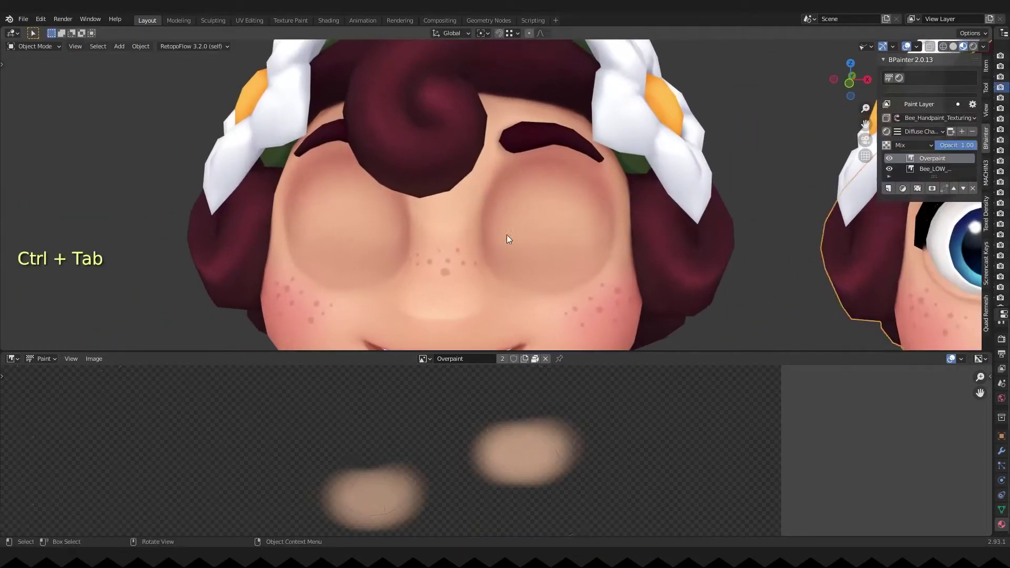
{"action": "key", "text": "f"}
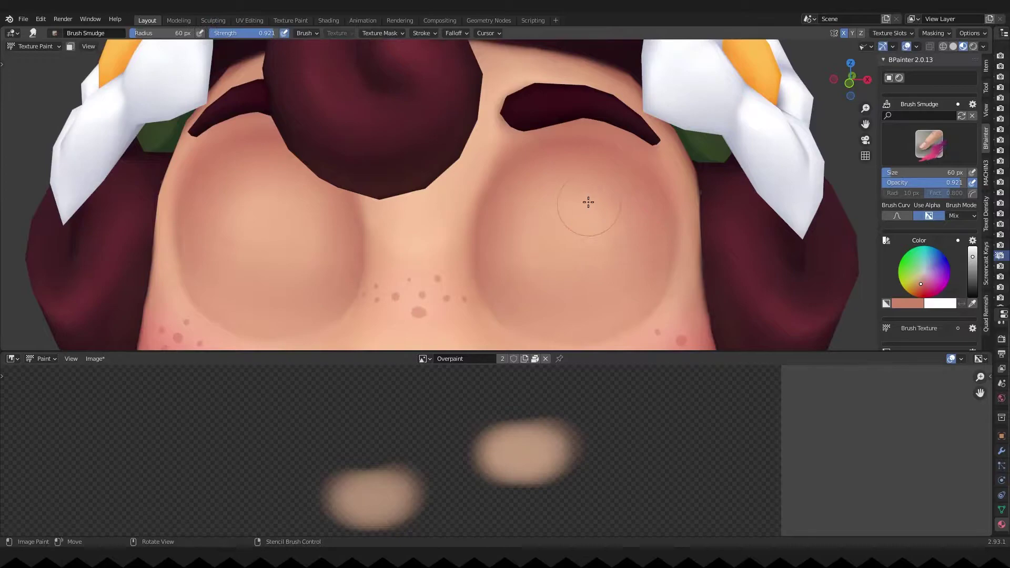
{"action": "mouse_move", "coordinate": [588, 202]}
{"action": "middle_mouse_down", "text": "ctrl"}
{"action": "mouse_move", "coordinate": [542, 204]}
{"action": "mouse_move", "coordinate": [536, 219]}
{"action": "mouse_move", "coordinate": [564, 221]}
{"action": "mouse_move", "coordinate": [554, 203]}
{"action": "mouse_move", "coordinate": [527, 232]}
{"action": "mouse_move", "coordinate": [568, 308]}
{"action": "mouse_move", "coordinate": [539, 197]}
{"action": "middle_mouse_up", "text": "ctrl"}
- Touch up the eyelid shading with a sampled skin tone using Brush Default Soft at about 22 px
{"action": "key", "text": "1"}
{"action": "key", "text": "f"}
{"action": "key", "text": "s"}
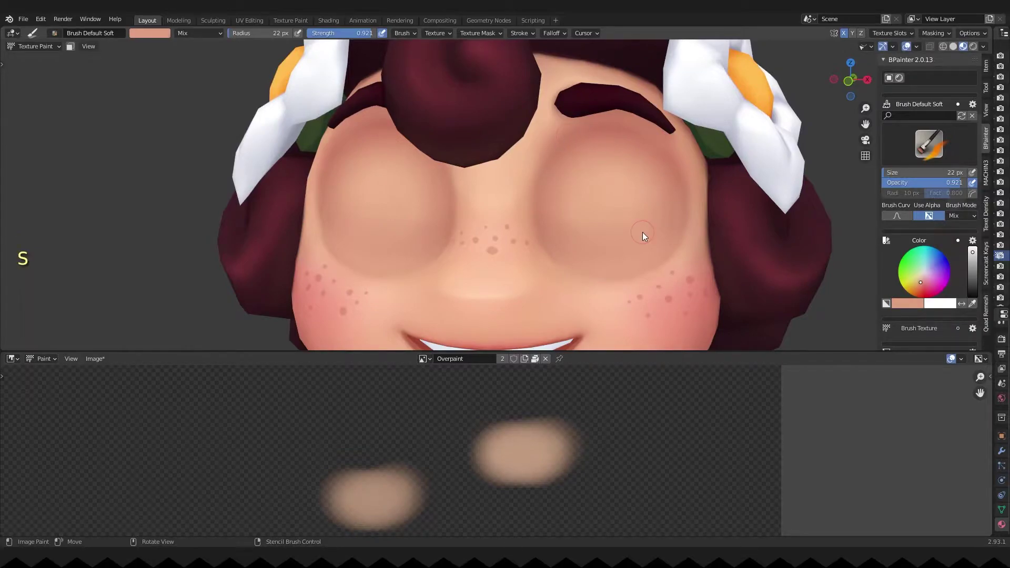
{"action": "mouse_move", "coordinate": [642, 232]}
{"action": "middle_mouse_down", "text": "shift"}
{"action": "mouse_move", "coordinate": [522, 251]}
{"action": "mouse_move", "coordinate": [547, 295]}
{"action": "mouse_move", "coordinate": [519, 225]}
{"action": "mouse_move", "coordinate": [501, 214]}
{"action": "middle_mouse_up", "text": "shift"}
- Blend the eyelid tones with Brush Smudge at full strength and about 41 to 48 px, undoing the last stroke
{"action": "left_click", "coordinate": [929, 144]}
{"action": "left_click", "coordinate": [580, 332]}
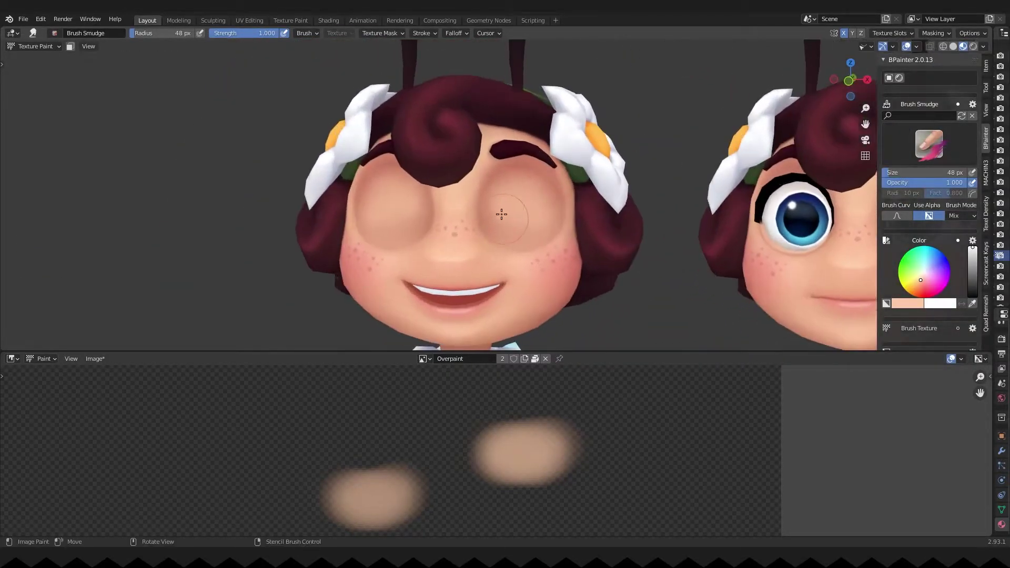
{"action": "middle_click_drag", "start_coordinate": [542, 269], "coordinate": [543, 257], "text": "ctrl"}
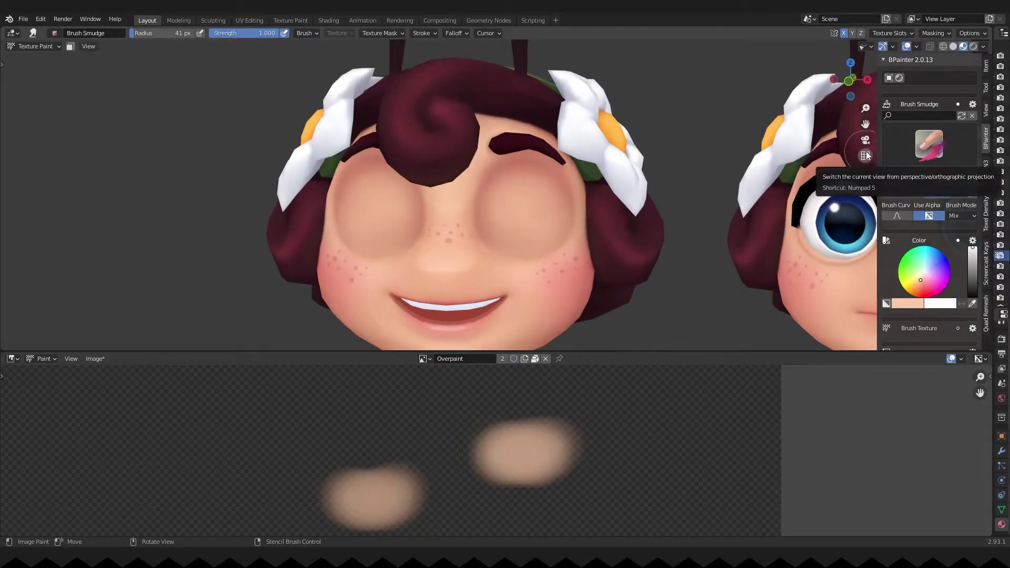
{"action": "mouse_move", "coordinate": [535, 202]}
{"action": "middle_mouse_down", "text": "ctrl"}
{"action": "mouse_move", "coordinate": [633, 247]}
{"action": "mouse_move", "coordinate": [613, 252]}
{"action": "mouse_move", "coordinate": [519, 201]}
{"action": "mouse_move", "coordinate": [495, 166]}
{"action": "middle_mouse_up", "text": "ctrl"}
{"action": "key", "text": "ctrl+z"}
- Re-enter Texture Paint and paint sampled pink along the lower lip's inner edge with Brush Default Soft at about 24 px
{"action": "key", "text": "ctrl+Tab"}
{"action": "key", "text": "ctrl+Tab"}
{"action": "key", "text": "ctrl+Tab"}
{"action": "key", "text": "s"}
{"action": "key", "text": "f"}
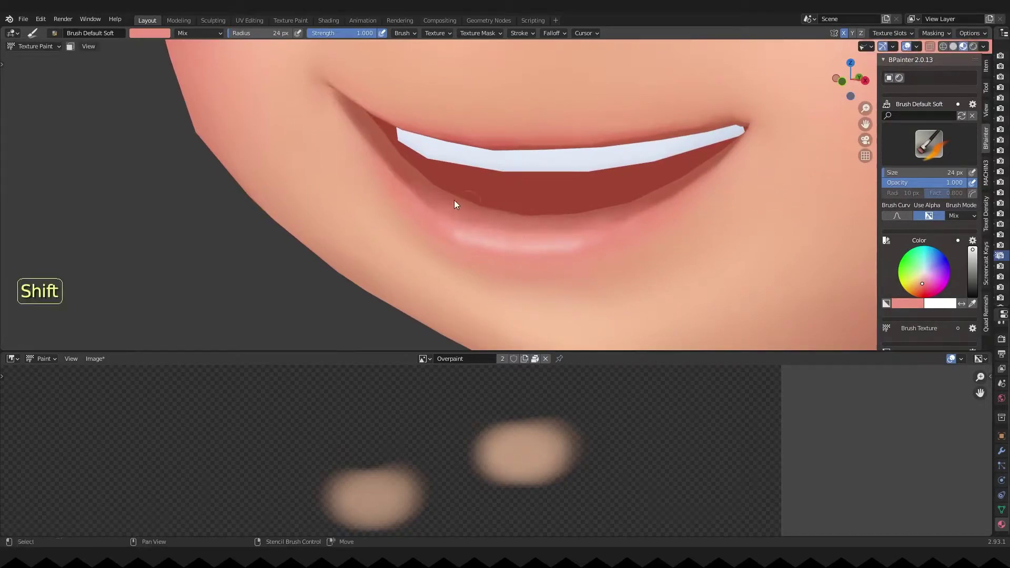
{"action": "middle_click_drag", "start_coordinate": [455, 204], "coordinate": [530, 232], "text": "shift"}
{"action": "middle_click_drag", "start_coordinate": [467, 173], "coordinate": [484, 178]}
{"action": "mouse_move", "coordinate": [485, 177]}
{"action": "middle_mouse_down", "text": "ctrl"}
{"action": "mouse_move", "coordinate": [472, 184]}
{"action": "mouse_move", "coordinate": [455, 146]}
{"action": "middle_mouse_up", "text": "ctrl"}
- Paint a sampled lip colour at the mouth corner and blend it with Brush Smudge at about 33 px
{"action": "key", "text": "s"}
{"action": "key", "text": "f"}
{"action": "left_click", "coordinate": [350, 91]}
{"action": "left_click", "coordinate": [929, 144]}
{"action": "left_click", "coordinate": [787, 259]}
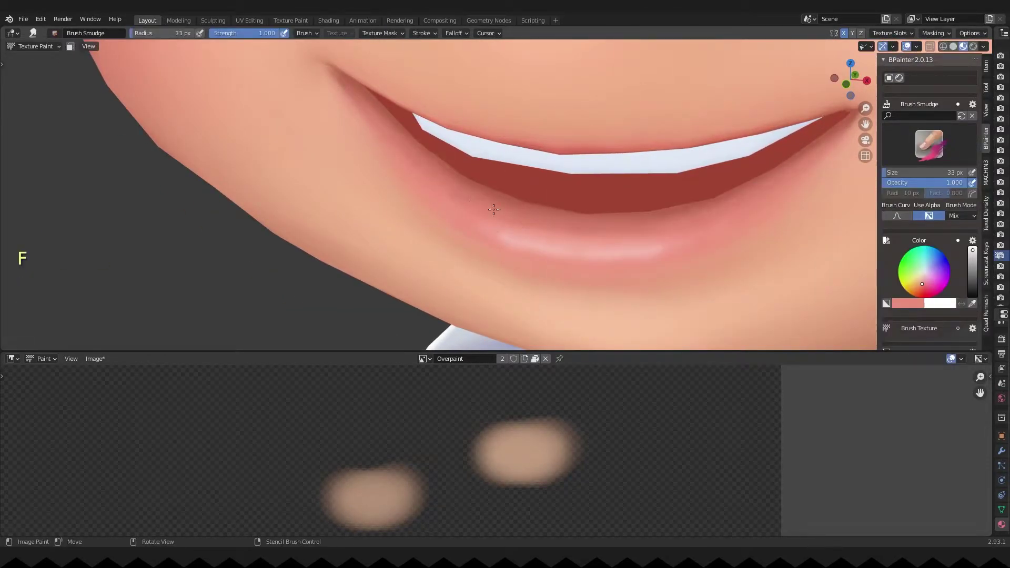
{"action": "middle_click_drag", "start_coordinate": [493, 209], "coordinate": [555, 165], "text": "ctrl"}
- Isolate the face and paint coral red along the underside of the upper lip with Brush Default Soft at about 26 px
{"action": "key", "text": "alt+q"}
{"action": "key", "text": "1"}
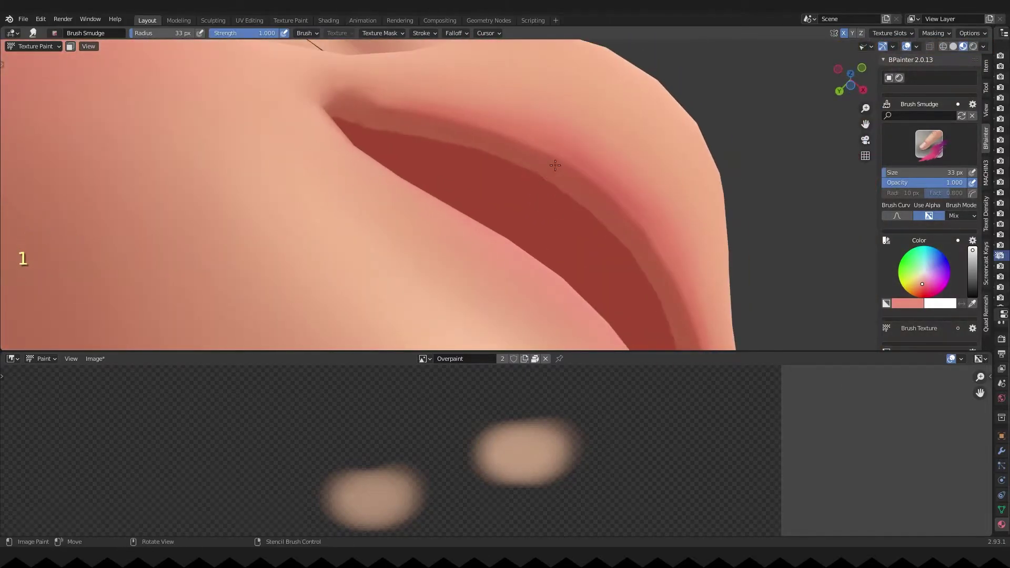
{"action": "left_click", "coordinate": [929, 144]}
{"action": "left_click", "coordinate": [679, 199]}
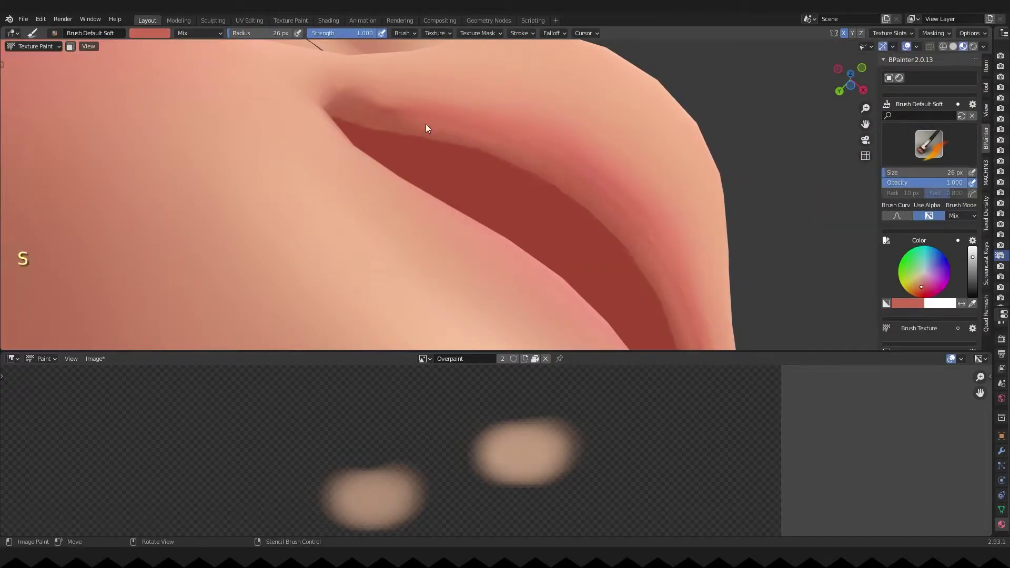
{"action": "middle_click_drag", "start_coordinate": [585, 198], "coordinate": [466, 141]}
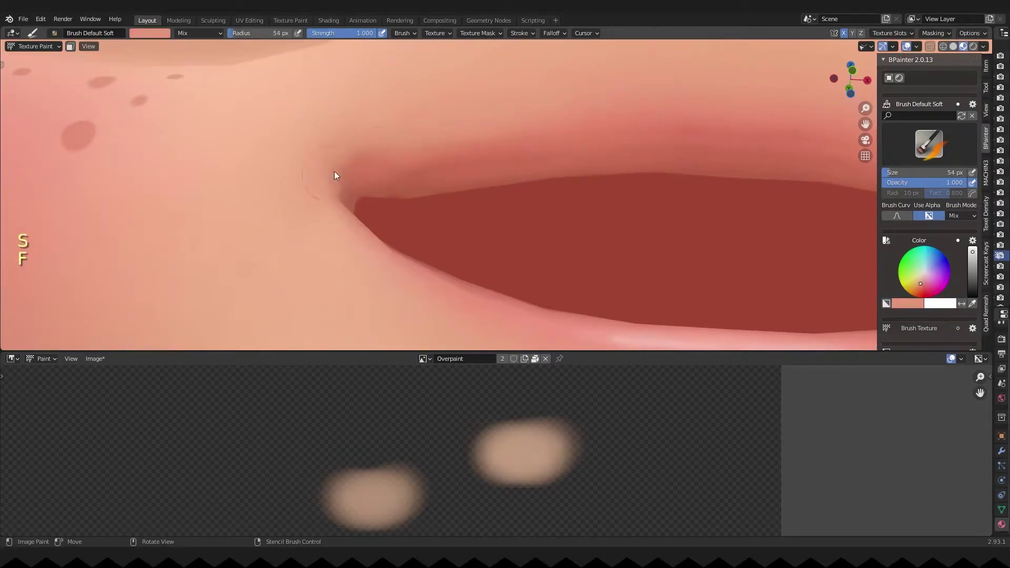
- Undo the last two strokes at the mouth corner and reduce the brush opacity to 0.701
{"action": "key", "text": "ctrl+z"}
{"action": "key", "text": "ctrl+z"}
{"action": "middle_click_drag", "start_coordinate": [337, 174], "coordinate": [342, 203], "text": "ctrl"}
{"action": "left_click_drag", "start_coordinate": [960, 183], "coordinate": [934, 183]}
{"action": "middle_click_drag", "start_coordinate": [484, 132], "coordinate": [487, 169], "text": "ctrl"}
- Sample nearby skin and lip tones and blend them along the lip edges and mouth corner
{"action": "key", "text": "s"}
{"action": "middle_click_drag", "start_coordinate": [678, 215], "coordinate": [617, 208], "text": "shift"}
{"action": "mouse_move", "coordinate": [617, 208]}
{"action": "middle_mouse_down", "text": "ctrl"}
{"action": "mouse_move", "coordinate": [618, 177]}
{"action": "mouse_move", "coordinate": [579, 192]}
{"action": "mouse_move", "coordinate": [625, 225]}
{"action": "mouse_move", "coordinate": [597, 187]}
{"action": "mouse_move", "coordinate": [555, 216]}
{"action": "middle_mouse_up", "text": "ctrl"}
{"action": "key", "text": "s"}
{"action": "key", "text": "f"}
{"action": "middle_click_drag", "start_coordinate": [583, 179], "coordinate": [584, 208], "text": "ctrl"}
{"action": "mouse_move", "coordinate": [583, 208]}
{"action": "middle_mouse_down", "text": "ctrl"}
{"action": "mouse_move", "coordinate": [577, 236]}
{"action": "mouse_move", "coordinate": [581, 197]}
{"action": "middle_mouse_up", "text": "ctrl"}
- Sample the lower lip colour beside the opposite mouth corner and soften the lip edge with a resized soft brush
{"action": "key", "text": "s"}
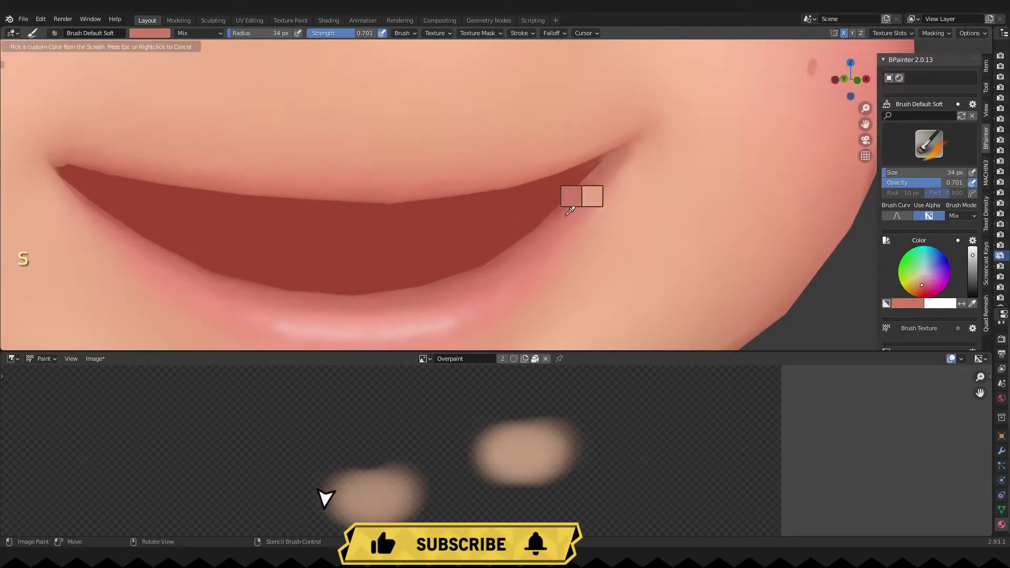
{"action": "key", "text": "f"}
{"action": "left_click", "coordinate": [579, 220]}
{"action": "middle_click_drag", "start_coordinate": [582, 231], "coordinate": [585, 253], "text": "ctrl"}
{"action": "middle_click_drag", "start_coordinate": [584, 252], "coordinate": [589, 184]}
- Check the eyelid topology with the wireframe overlay and paint a sampled darker skin tone along the lower eyelid rims
{"action": "key", "text": "s"}
{"action": "middle_click_drag", "start_coordinate": [591, 216], "coordinate": [658, 247], "text": "ctrl"}
{"action": "key", "text": "q"}
{"action": "scroll", "coordinate": [667, 190], "scroll_direction": "up", "scroll_amount": 5}
{"action": "key", "text": "s"}
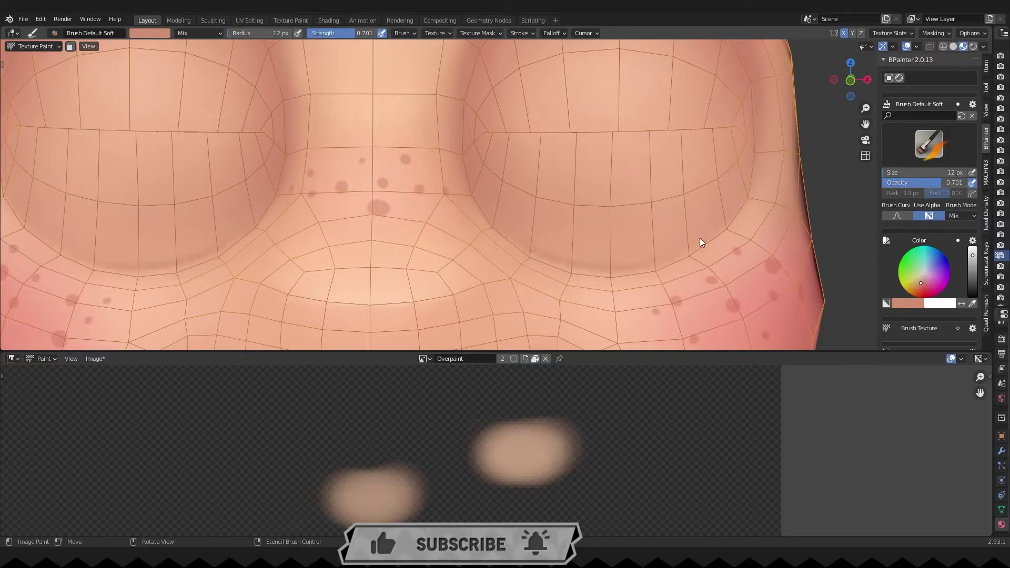
{"action": "key", "text": "q"}
{"action": "key", "text": "s"}
{"action": "key", "text": "f"}
{"action": "left_click", "coordinate": [531, 236]}
- Soften the eyelid rims with freshly sampled skin tones using Brush Default Soft, and exit the isolated view
{"action": "key", "text": "s"}
{"action": "key", "text": "f"}
{"action": "left_click", "coordinate": [590, 255]}
{"action": "key", "text": "s"}
{"action": "mouse_move", "coordinate": [573, 100]}
{"action": "middle_mouse_down", "text": "ctrl"}
{"action": "mouse_move", "coordinate": [563, 146]}
{"action": "mouse_move", "coordinate": [558, 123]}
{"action": "middle_mouse_up", "text": "ctrl"}
{"action": "key", "text": "f"}
{"action": "left_click", "coordinate": [538, 222]}
{"action": "scroll", "coordinate": [506, 200], "scroll_direction": "down", "scroll_amount": 7}
{"action": "key", "text": "alt+q"}
{"action": "scroll", "coordinate": [566, 165], "scroll_direction": "up", "scroll_amount": 2}
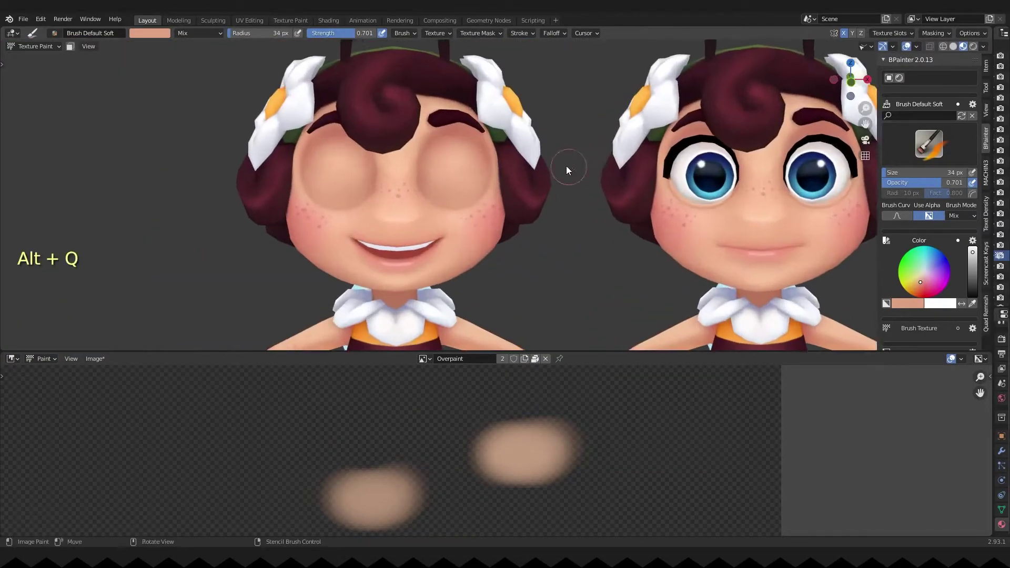
- Select all of the smiling face's geometry so its UVs overlay the Overpaint image, and return to Texture Paint
{"action": "key", "text": "f"}
{"action": "left_click", "coordinate": [493, 203]}
{"action": "mouse_move", "coordinate": [400, 284]}
{"action": "middle_mouse_down", "text": "shift"}
{"action": "mouse_move", "coordinate": [551, 203]}
{"action": "mouse_move", "coordinate": [502, 203]}
{"action": "middle_mouse_up", "text": "shift"}
{"action": "middle_click_drag", "start_coordinate": [484, 274], "coordinate": [481, 206], "text": "ctrl"}
{"action": "middle_click_drag", "start_coordinate": [489, 400], "coordinate": [489, 489], "text": "ctrl"}
{"action": "key", "text": "Tab"}
{"action": "key", "text": "a"}
{"action": "key", "text": "ctrl+Tab"}
{"action": "left_click", "coordinate": [501, 200]}
- Enlarge the Image Editor and set the brush colour to a deep crimson for the mouth interior
{"action": "middle_click_drag", "start_coordinate": [400, 427], "coordinate": [407, 394], "text": "ctrl"}
{"action": "left_click_drag", "start_coordinate": [447, 352], "coordinate": [449, 255]}
{"action": "middle_click_drag", "start_coordinate": [476, 163], "coordinate": [505, 186]}
{"action": "key", "text": "s"}
{"action": "scroll", "coordinate": [921, 210], "scroll_direction": "down", "scroll_amount": 5}
{"action": "left_click", "coordinate": [908, 186]}
{"action": "mouse_move", "coordinate": [871, 148]}
{"action": "left_mouse_down"}
{"action": "mouse_move", "coordinate": [840, 149]}
{"action": "mouse_move", "coordinate": [881, 148]}
{"action": "left_mouse_up"}
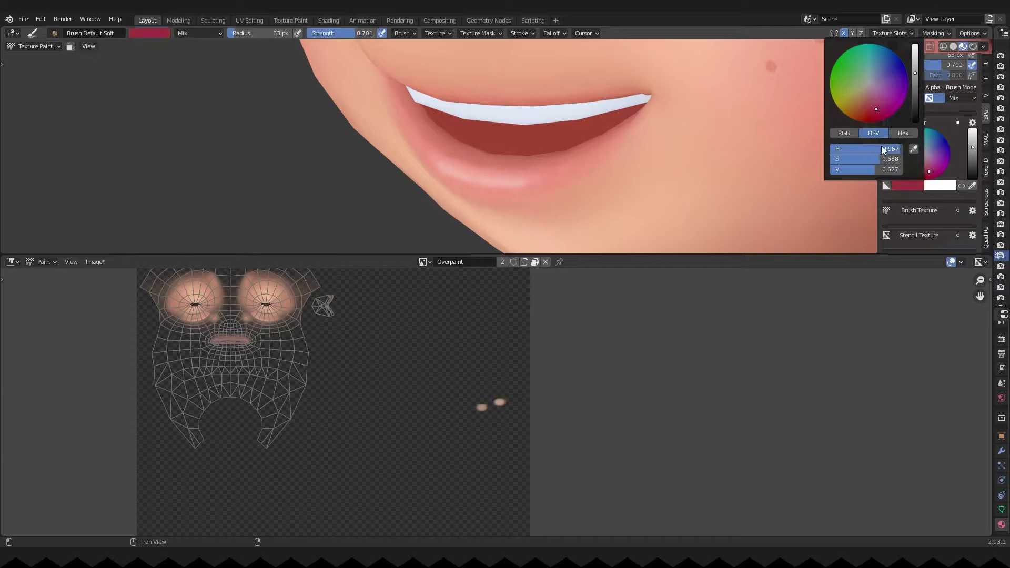
- Fill the mouth cavity's UV island in the Overpaint image with crimson using a resized soft brush
{"action": "middle_click_drag", "start_coordinate": [310, 310], "coordinate": [313, 397]}
{"action": "middle_click_drag", "start_coordinate": [313, 397], "coordinate": [380, 401], "text": "ctrl"}
{"action": "key", "text": "f"}
{"action": "left_click_drag", "start_coordinate": [382, 405], "coordinate": [412, 361]}
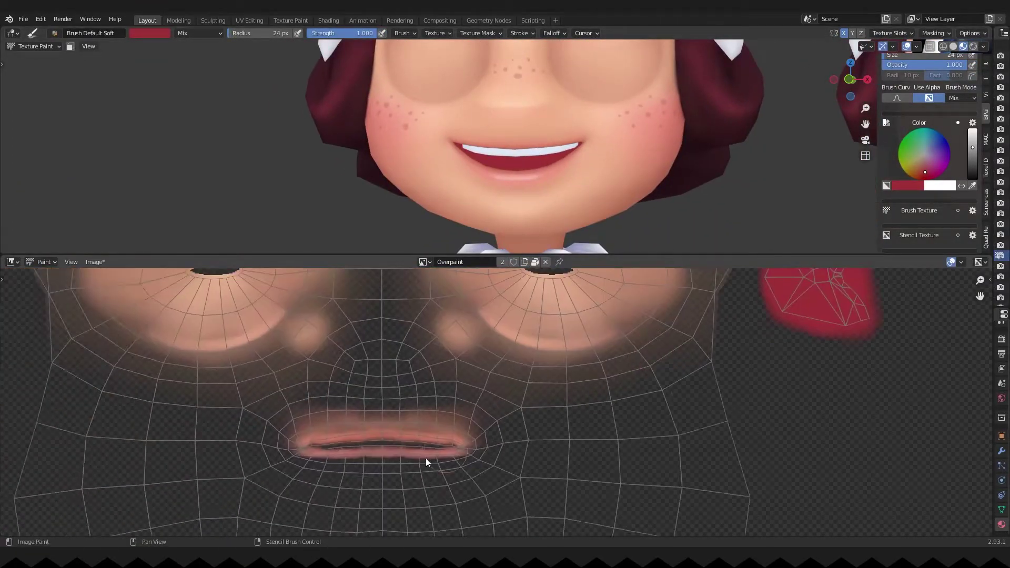
- Isolate the face and paint crimson along the inner edge of the lips with a resized soft brush
{"action": "scroll", "coordinate": [421, 447], "scroll_direction": "up", "scroll_amount": 3}
{"action": "middle_click_drag", "start_coordinate": [526, 158], "coordinate": [548, 142]}
{"action": "scroll", "coordinate": [548, 142], "scroll_direction": "up", "scroll_amount": 4}
{"action": "key", "text": "f"}
{"action": "left_click", "coordinate": [548, 142]}
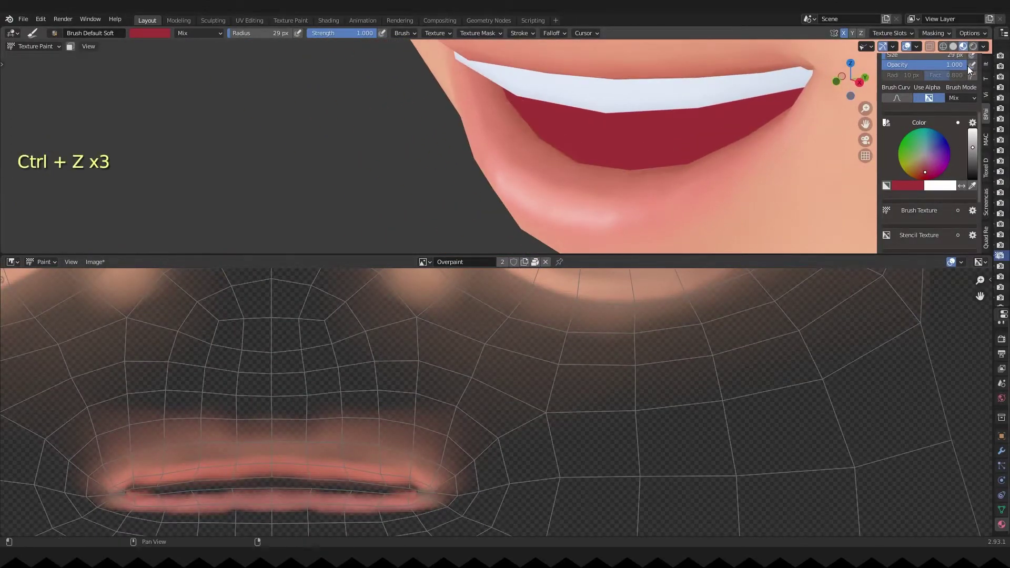
{"action": "middle_click_drag", "start_coordinate": [548, 151], "coordinate": [514, 129]}
{"action": "key", "text": "alt+q"}
{"action": "mouse_move", "coordinate": [514, 128]}
{"action": "left_mouse_down"}
{"action": "mouse_move", "coordinate": [481, 100]}
{"action": "mouse_move", "coordinate": [509, 160]}
{"action": "left_mouse_up"}
- Resize the soft brush and extend the crimson along the inner lip edge towards the mouth corner
{"action": "middle_click_drag", "start_coordinate": [473, 108], "coordinate": [449, 95]}
{"action": "key", "text": "f"}
{"action": "left_click", "coordinate": [448, 95]}
{"action": "scroll", "coordinate": [474, 142], "scroll_direction": "up", "scroll_amount": 2}
{"action": "middle_click_drag", "start_coordinate": [499, 172], "coordinate": [473, 171]}
{"action": "middle_click_drag", "start_coordinate": [474, 171], "coordinate": [463, 136], "text": "ctrl"}
- Paint crimson along the mouth opening in the Overpaint image with a 3 px soft brush at 0.713 opacity
{"action": "mouse_move", "coordinate": [294, 411]}
{"action": "middle_mouse_down", "text": "ctrl"}
{"action": "mouse_move", "coordinate": [270, 326]}
{"action": "mouse_move", "coordinate": [383, 401]}
{"action": "mouse_move", "coordinate": [741, 389]}
{"action": "middle_mouse_up", "text": "ctrl"}
{"action": "key", "text": "f"}
{"action": "left_click", "coordinate": [240, 356]}
{"action": "left_click_drag", "start_coordinate": [231, 397], "coordinate": [264, 383]}
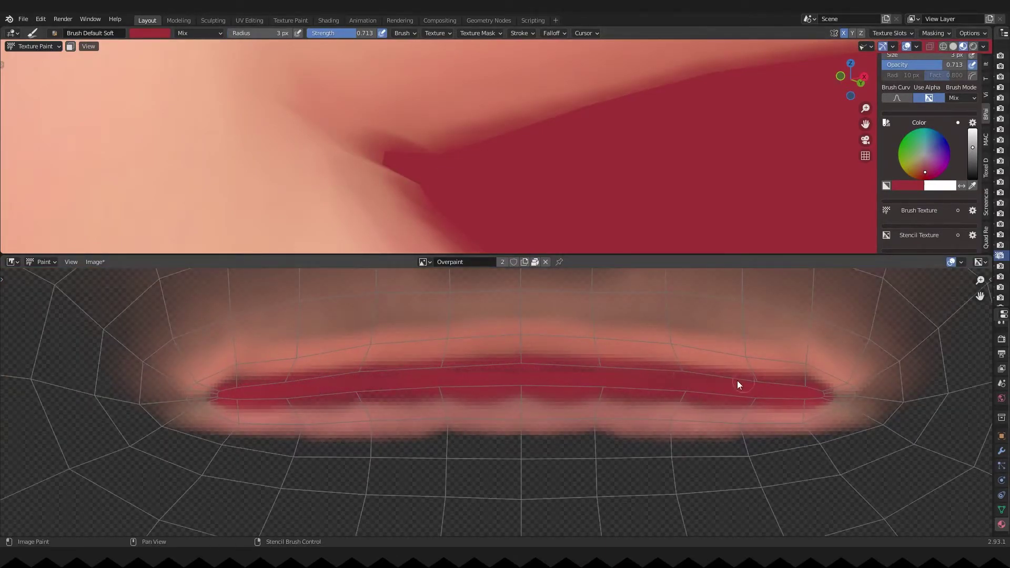
- Sample the salmon lip tone and paint it along the upper lip edge near the mouth corner with a resized soft brush
{"action": "mouse_move", "coordinate": [571, 68]}
{"action": "middle_mouse_down", "text": "ctrl"}
{"action": "mouse_move", "coordinate": [568, 111]}
{"action": "mouse_move", "coordinate": [505, 137]}
{"action": "middle_mouse_up", "text": "ctrl"}
{"action": "middle_click_drag", "start_coordinate": [526, 195], "coordinate": [528, 158], "text": "ctrl"}
{"action": "middle_click_drag", "start_coordinate": [529, 158], "coordinate": [526, 137]}
{"action": "key", "text": "f"}
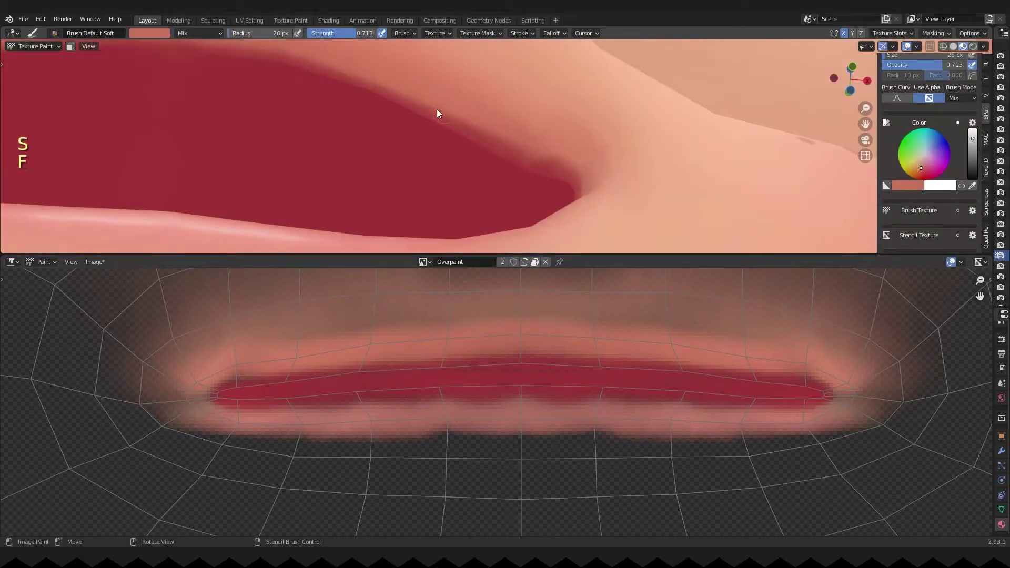
{"action": "left_click_drag", "start_coordinate": [467, 113], "coordinate": [495, 138]}
{"action": "middle_click_drag", "start_coordinate": [495, 139], "coordinate": [497, 134], "text": "ctrl"}
{"action": "middle_click_drag", "start_coordinate": [616, 100], "coordinate": [601, 165], "text": "ctrl"}
{"action": "middle_click_drag", "start_coordinate": [604, 128], "coordinate": [589, 144], "text": "shift"}
{"action": "middle_click_drag", "start_coordinate": [589, 144], "coordinate": [601, 169], "text": "ctrl"}
{"action": "middle_click_drag", "start_coordinate": [600, 287], "coordinate": [555, 481], "text": "ctrl"}
{"action": "middle_click_drag", "start_coordinate": [555, 481], "coordinate": [529, 318], "text": "ctrl"}
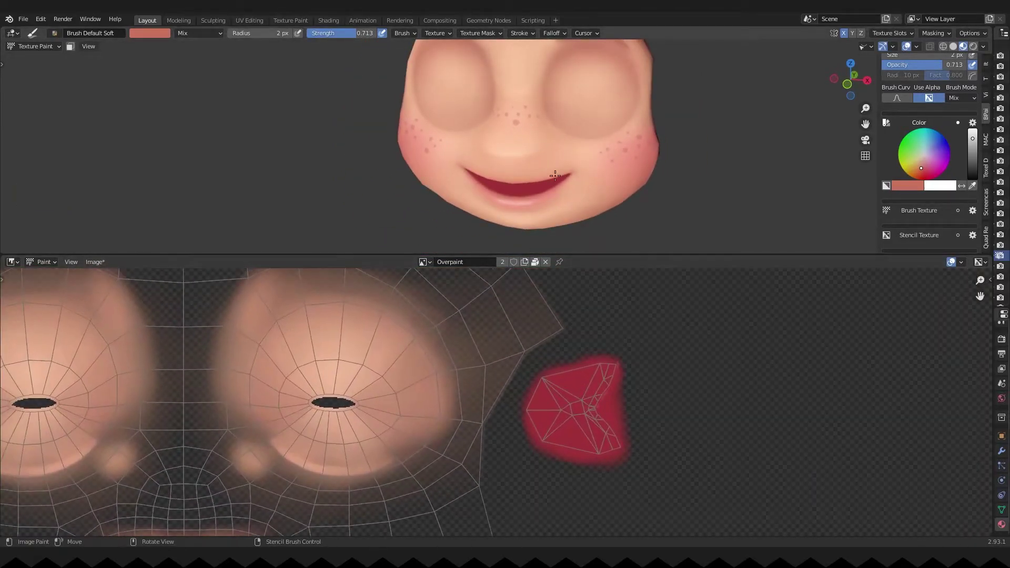
{"action": "key", "text": "f"}
{"action": "left_click", "coordinate": [574, 176]}
- Darken the sampled crimson to maroon and paint the deep end of the mouth cavity's UV island, setting opacity to 1.000
{"action": "middle_click_drag", "start_coordinate": [574, 176], "coordinate": [573, 166]}
{"action": "middle_click_drag", "start_coordinate": [572, 166], "coordinate": [563, 142], "text": "ctrl"}
{"action": "middle_click_drag", "start_coordinate": [563, 158], "coordinate": [544, 142], "text": "shift"}
{"action": "key", "text": "s"}
{"action": "left_click_drag", "start_coordinate": [977, 158], "coordinate": [977, 172]}
{"action": "scroll", "coordinate": [556, 383], "scroll_direction": "up", "scroll_amount": 1}
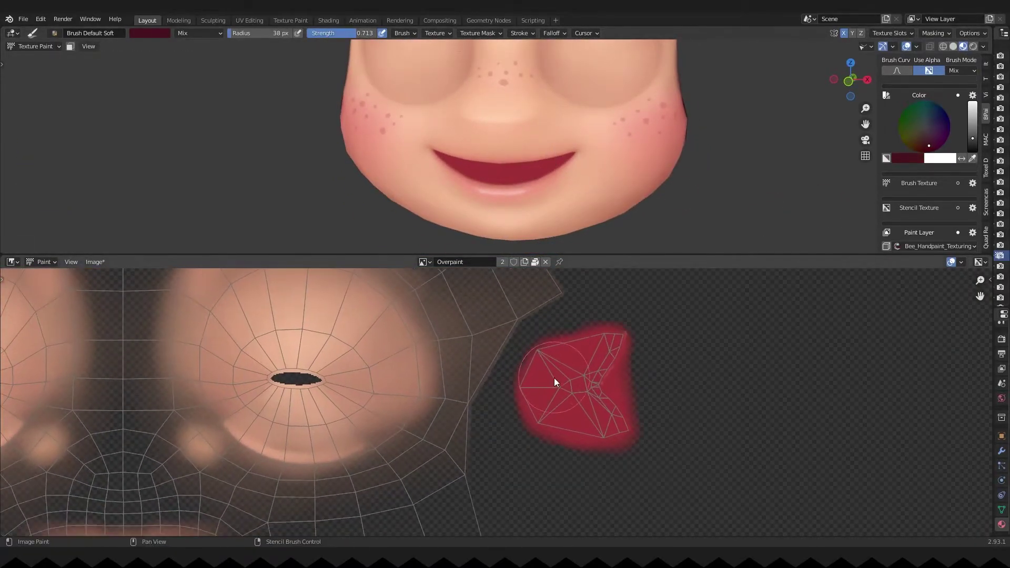
{"action": "key", "text": "f"}
{"action": "left_click", "coordinate": [537, 402]}
{"action": "left_click_drag", "start_coordinate": [538, 370], "coordinate": [541, 394]}
{"action": "scroll", "coordinate": [928, 132], "scroll_direction": "up", "scroll_amount": 2}
{"action": "left_click_drag", "start_coordinate": [931, 84], "coordinate": [967, 84]}
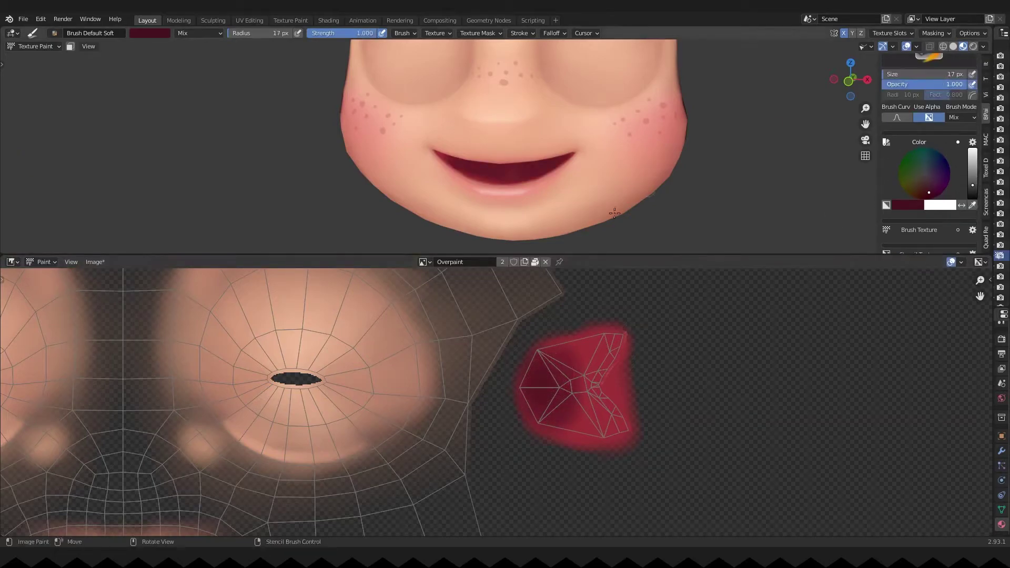
- Blend the maroon into the crimson half of the mouth cavity's UV island with a resized soft brush at full opacity
{"action": "key", "text": "f"}
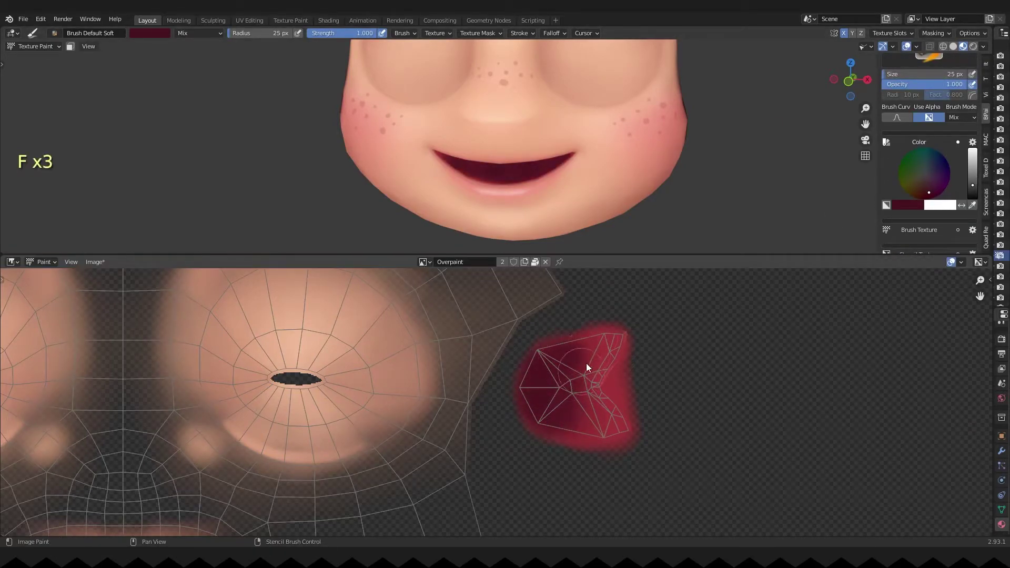
{"action": "key", "text": "f"}
{"action": "left_click", "coordinate": [619, 336]}
{"action": "key", "text": "s"}
{"action": "left_click_drag", "start_coordinate": [604, 353], "coordinate": [581, 407]}
{"action": "key", "text": "f"}
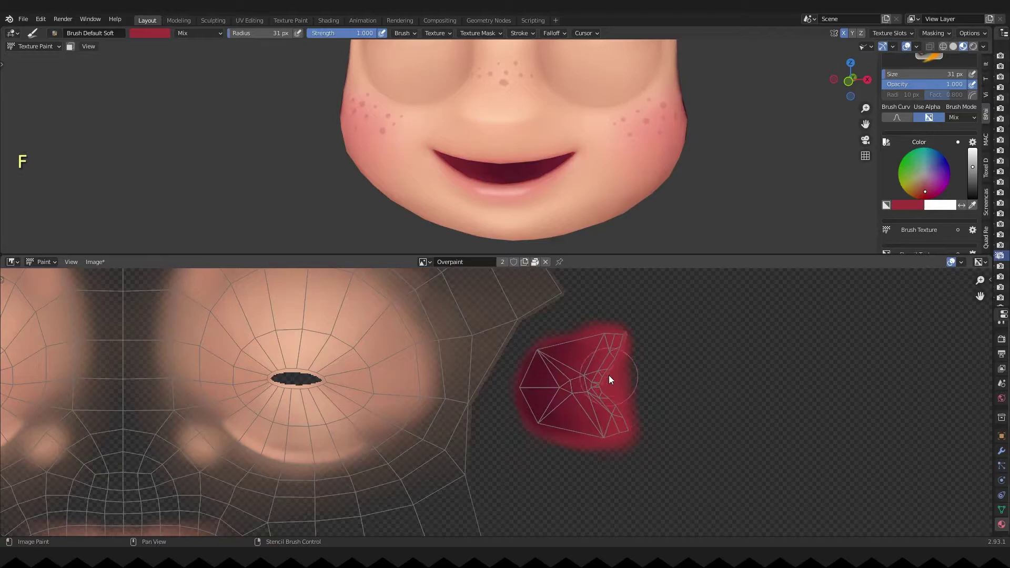
- Switch to the Smudge brush and blend the maroon and crimson inside the mouth with a resized brush
{"action": "scroll", "coordinate": [526, 169], "scroll_direction": "up", "scroll_amount": 3}
{"action": "mouse_move", "coordinate": [549, 138]}
{"action": "middle_mouse_down"}
{"action": "mouse_move", "coordinate": [540, 147]}
{"action": "mouse_move", "coordinate": [554, 129]}
{"action": "mouse_move", "coordinate": [550, 137]}
{"action": "middle_mouse_up"}
{"action": "left_click", "coordinate": [928, 57]}
{"action": "left_click", "coordinate": [786, 162]}
{"action": "scroll", "coordinate": [481, 192], "scroll_direction": "up", "scroll_amount": 3}
{"action": "mouse_move", "coordinate": [480, 191]}
{"action": "middle_mouse_down"}
{"action": "mouse_move", "coordinate": [494, 142]}
{"action": "mouse_move", "coordinate": [550, 190]}
{"action": "mouse_move", "coordinate": [549, 206]}
{"action": "middle_mouse_up"}
{"action": "key", "text": "s"}
{"action": "key", "text": "f"}
{"action": "left_click", "coordinate": [551, 388]}
{"action": "key", "text": "f"}
{"action": "key", "text": "s"}
{"action": "key", "text": "f"}
{"action": "key", "text": "s"}
{"action": "key", "text": "s"}
{"action": "key", "text": "f"}
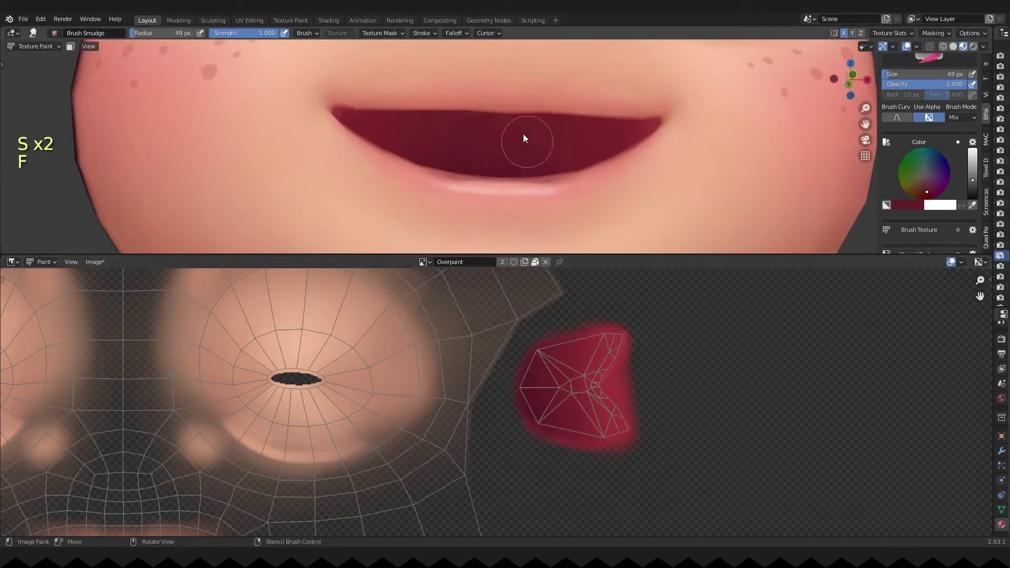
- Undo the last blending strokes inside the mouth
{"action": "mouse_move", "coordinate": [523, 134]}
{"action": "middle_mouse_down"}
{"action": "mouse_move", "coordinate": [510, 152]}
{"action": "mouse_move", "coordinate": [503, 121]}
{"action": "mouse_move", "coordinate": [541, 136]}
{"action": "mouse_move", "coordinate": [491, 178]}
{"action": "mouse_move", "coordinate": [466, 153]}
{"action": "mouse_move", "coordinate": [547, 132]}
{"action": "middle_mouse_up"}
{"action": "key", "text": "ctrl+z"}
{"action": "key", "text": "ctrl+z"}
{"action": "key", "text": "ctrl+z"}
{"action": "key", "text": "ctrl+z"}
{"action": "key", "text": "ctrl+z"}
{"action": "key", "text": "ctrl+z"}
{"action": "key", "text": "ctrl+z"}
{"action": "key", "text": "ctrl+z"}
- Smudge the maroon-to-crimson transition in the mouth cavity's UV island with a 15 px brush
{"action": "key", "text": "f"}
{"action": "key", "text": "f"}
{"action": "key", "text": "f"}
{"action": "middle_click_drag", "start_coordinate": [546, 132], "coordinate": [563, 115], "text": "ctrl"}
{"action": "middle_click_drag", "start_coordinate": [598, 439], "coordinate": [437, 371], "text": "shift"}
{"action": "key", "text": "1"}
{"action": "key", "text": "s"}
{"action": "key", "text": "f"}
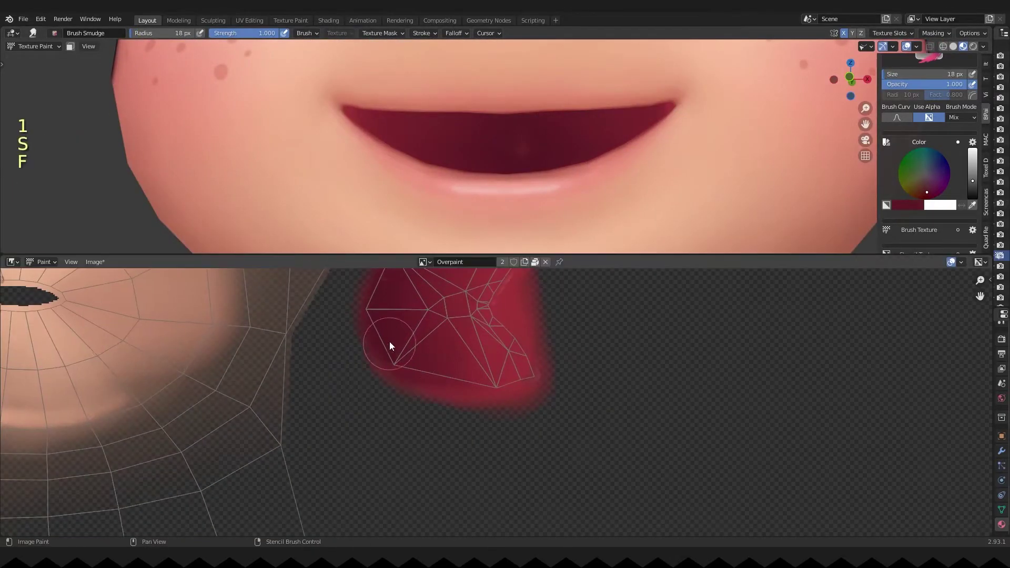
{"action": "middle_click_drag", "start_coordinate": [389, 342], "coordinate": [411, 396]}
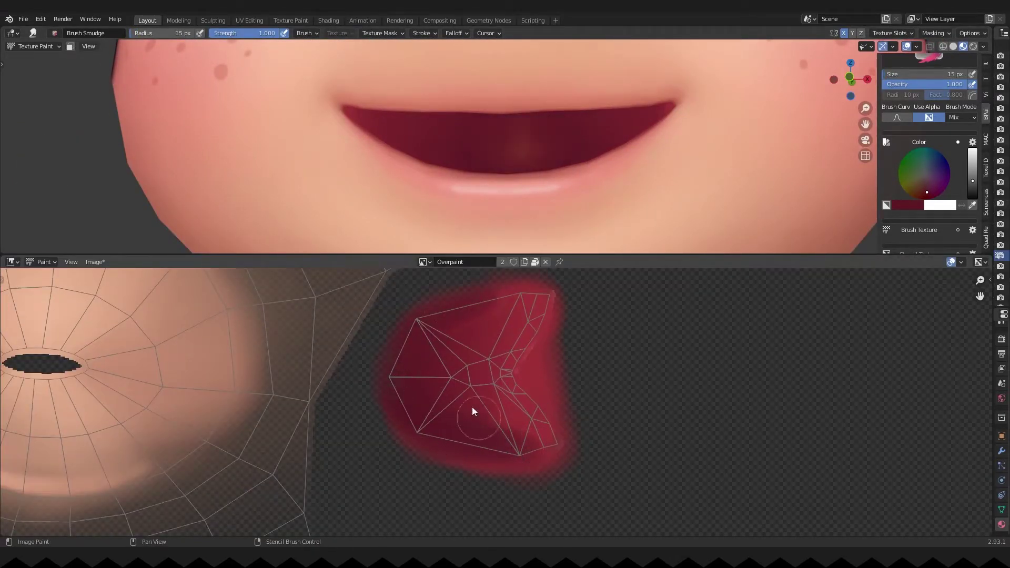
- Repaint the mouth cavity's UV island with maroon using the Default Soft brush at 17 px and full opacity
{"action": "key", "text": "1"}
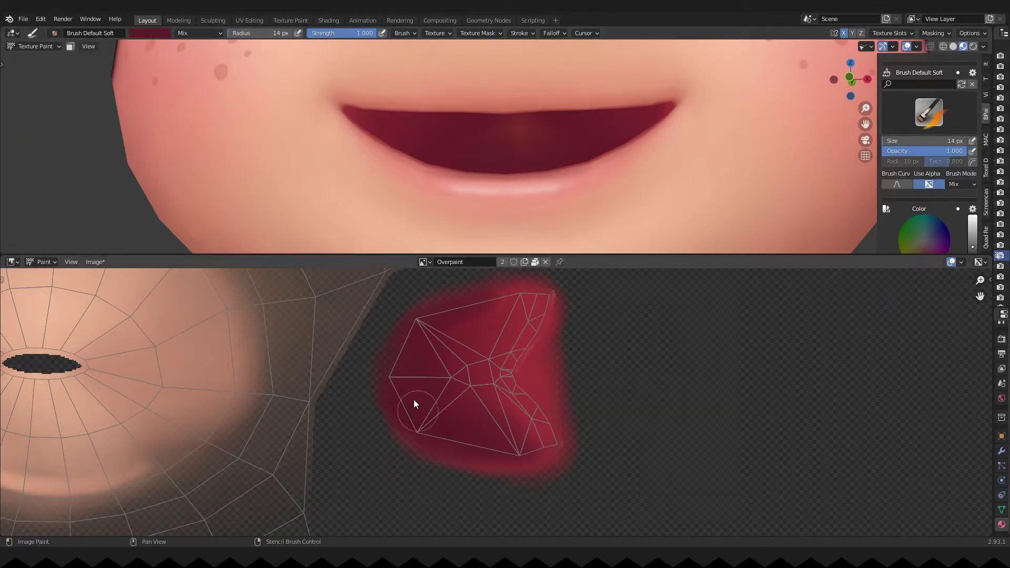
{"action": "key", "text": "s"}
{"action": "key", "text": "f"}
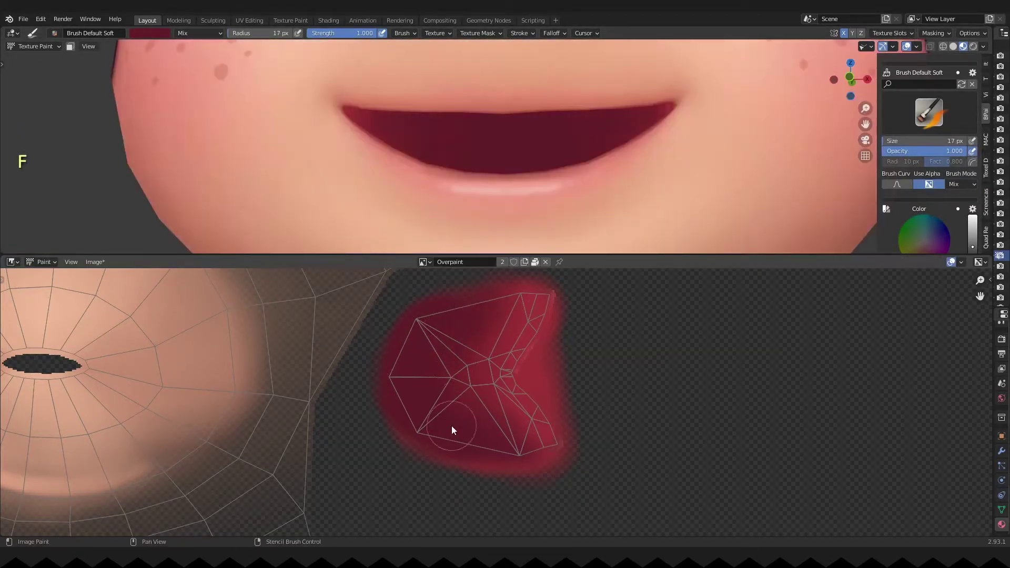
{"action": "mouse_move", "coordinate": [530, 184]}
{"action": "middle_mouse_down"}
{"action": "mouse_move", "coordinate": [590, 189]}
{"action": "mouse_move", "coordinate": [520, 176]}
{"action": "middle_mouse_up"}
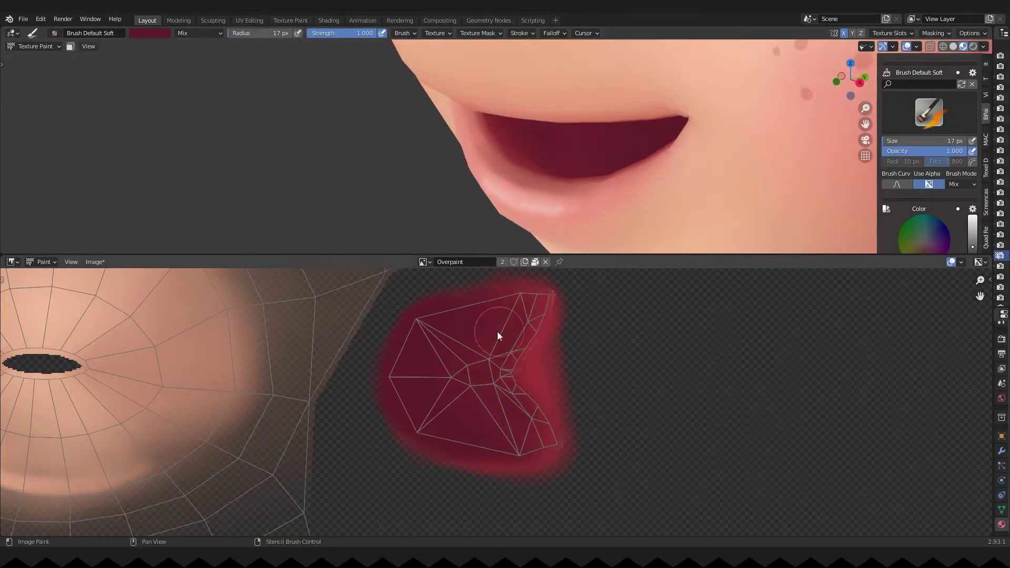
- Paint sampled crimson tones along the inner lip edge on the isolated face with a resized soft brush
{"action": "key", "text": "w"}
{"action": "key", "text": "1"}
{"action": "mouse_move", "coordinate": [569, 137]}
{"action": "middle_mouse_down"}
{"action": "mouse_move", "coordinate": [541, 108]}
{"action": "mouse_move", "coordinate": [595, 153]}
{"action": "mouse_move", "coordinate": [547, 156]}
{"action": "middle_mouse_up"}
{"action": "key", "text": "s"}
{"action": "key", "text": "s"}
{"action": "key", "text": "f"}
{"action": "key", "text": "f"}
{"action": "key", "text": "s"}
{"action": "key", "text": "s"}
- Soften the inner lip rim as seen from below with sampled crimson and a 26 px soft brush
{"action": "mouse_move", "coordinate": [497, 130]}
{"action": "middle_mouse_down"}
{"action": "mouse_move", "coordinate": [446, 150]}
{"action": "mouse_move", "coordinate": [481, 172]}
{"action": "mouse_move", "coordinate": [449, 182]}
{"action": "mouse_move", "coordinate": [460, 162]}
{"action": "mouse_move", "coordinate": [558, 97]}
{"action": "mouse_move", "coordinate": [513, 142]}
{"action": "middle_mouse_up"}
{"action": "key", "text": "f"}
{"action": "key", "text": "s"}
{"action": "key", "text": "f"}
{"action": "scroll", "coordinate": [530, 104], "scroll_direction": "up", "scroll_amount": 5}
{"action": "left_click", "coordinate": [525, 127]}
{"action": "key", "text": "f"}
{"action": "key", "text": "f"}
{"action": "key", "text": "s"}
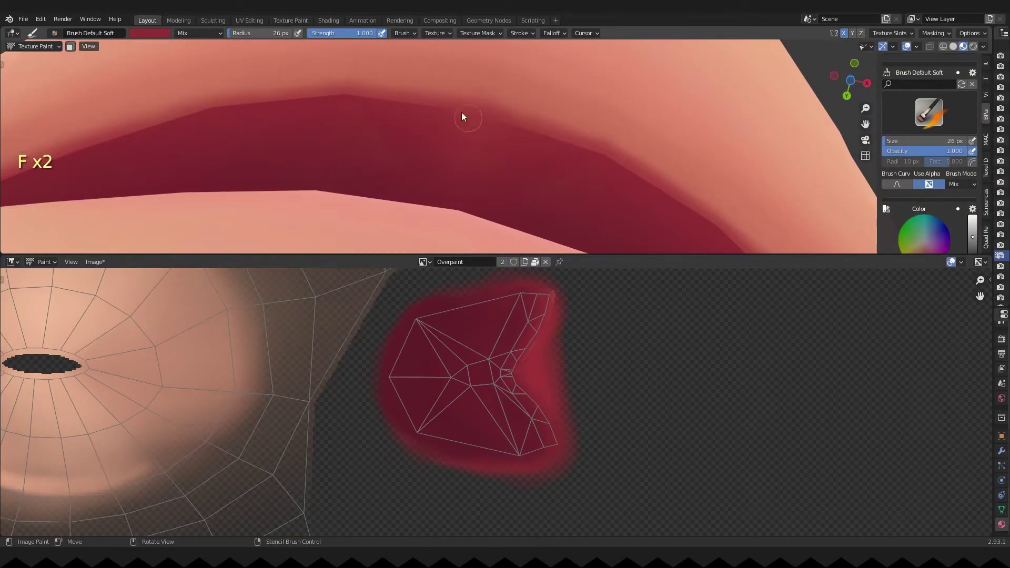
- Resize the soft brush, finish the inner lip rim, and leave isolation to show the whole character with its teeth
{"action": "mouse_move", "coordinate": [463, 117]}
{"action": "middle_mouse_down"}
{"action": "mouse_move", "coordinate": [473, 124]}
{"action": "mouse_move", "coordinate": [473, 101]}
{"action": "mouse_move", "coordinate": [518, 101]}
{"action": "mouse_move", "coordinate": [496, 102]}
{"action": "mouse_move", "coordinate": [545, 182]}
{"action": "mouse_move", "coordinate": [568, 154]}
{"action": "mouse_move", "coordinate": [554, 93]}
{"action": "middle_mouse_up"}
{"action": "key", "text": "f"}
{"action": "key", "text": "f"}
{"action": "left_click", "coordinate": [546, 180]}
{"action": "key", "text": "alt+q"}
{"action": "mouse_move", "coordinate": [500, 142]}
{"action": "middle_mouse_down"}
{"action": "mouse_move", "coordinate": [481, 155]}
{"action": "mouse_move", "coordinate": [474, 140]}
{"action": "middle_mouse_up"}
- Paint sampled crimson over the lower half of the mouth cavity's UV island with a 26 px soft brush
{"action": "key", "text": "f"}
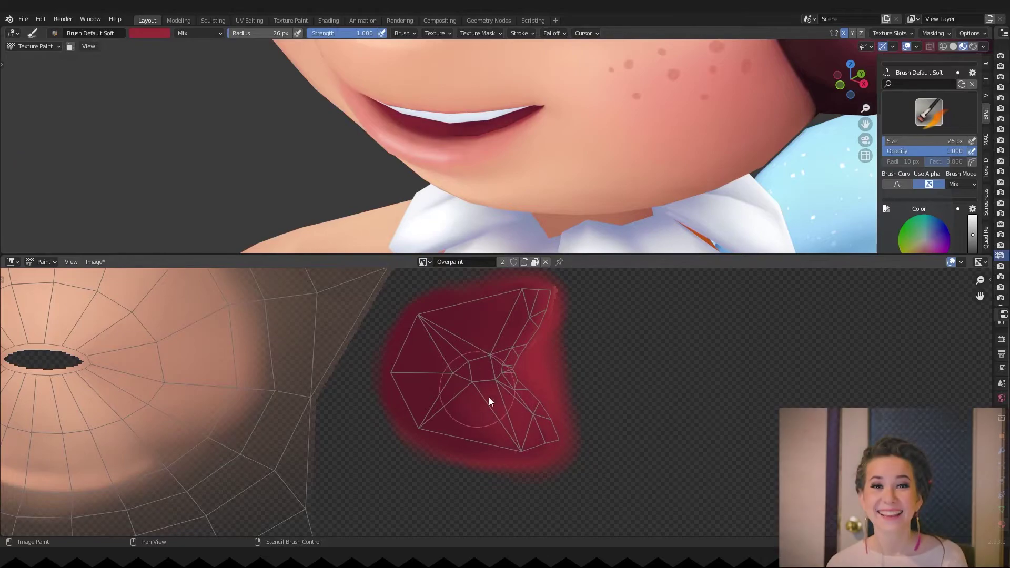
{"action": "middle_click_drag", "start_coordinate": [500, 178], "coordinate": [557, 169]}
{"action": "key", "text": "s"}
{"action": "left_click_drag", "start_coordinate": [440, 420], "coordinate": [487, 413]}
{"action": "middle_click_drag", "start_coordinate": [491, 423], "coordinate": [487, 412]}
- Switch to the Smudge brush and blend the inner mouth into the lower lip with a 28 px brush
{"action": "scroll", "coordinate": [463, 173], "scroll_direction": "down", "scroll_amount": 2}
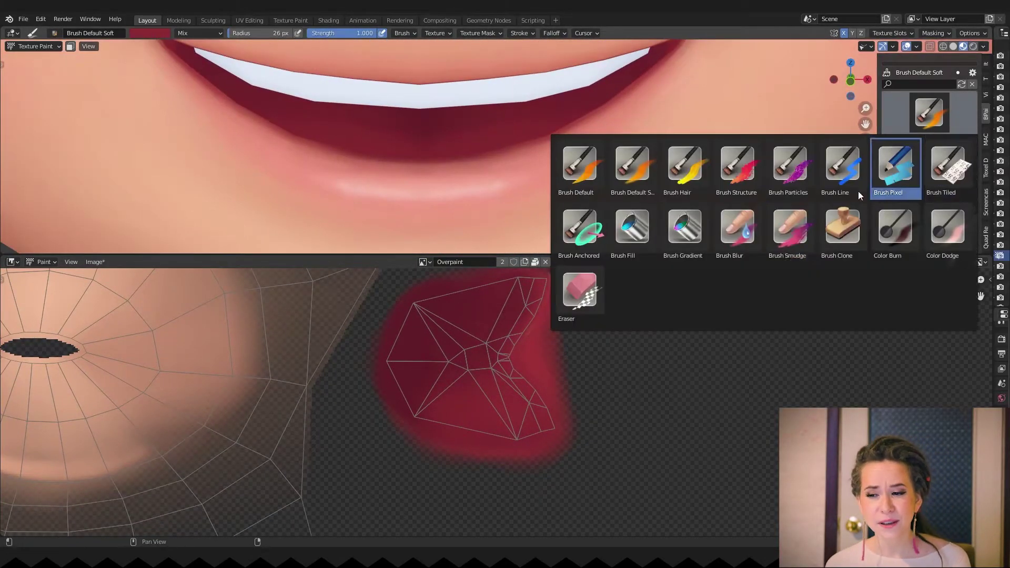
{"action": "left_click", "coordinate": [892, 170]}
{"action": "key", "text": "f"}
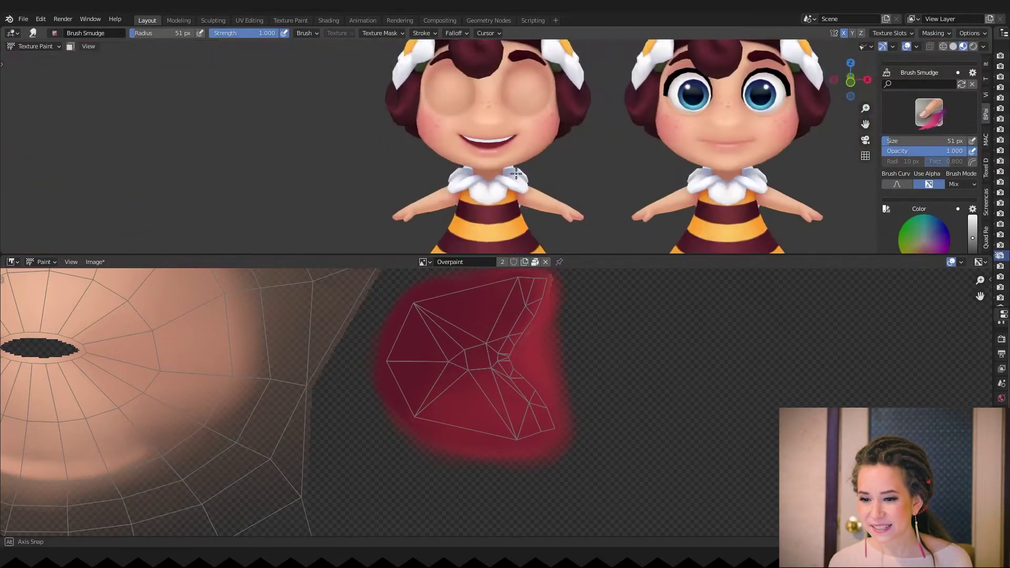
{"action": "scroll", "coordinate": [516, 173], "scroll_direction": "up", "scroll_amount": 10}
{"action": "mouse_move", "coordinate": [516, 174]}
{"action": "middle_mouse_down"}
{"action": "mouse_move", "coordinate": [428, 120]}
{"action": "mouse_move", "coordinate": [468, 138]}
{"action": "middle_mouse_up"}
{"action": "key", "text": "s"}
{"action": "key", "text": "f"}
{"action": "left_click", "coordinate": [442, 127]}
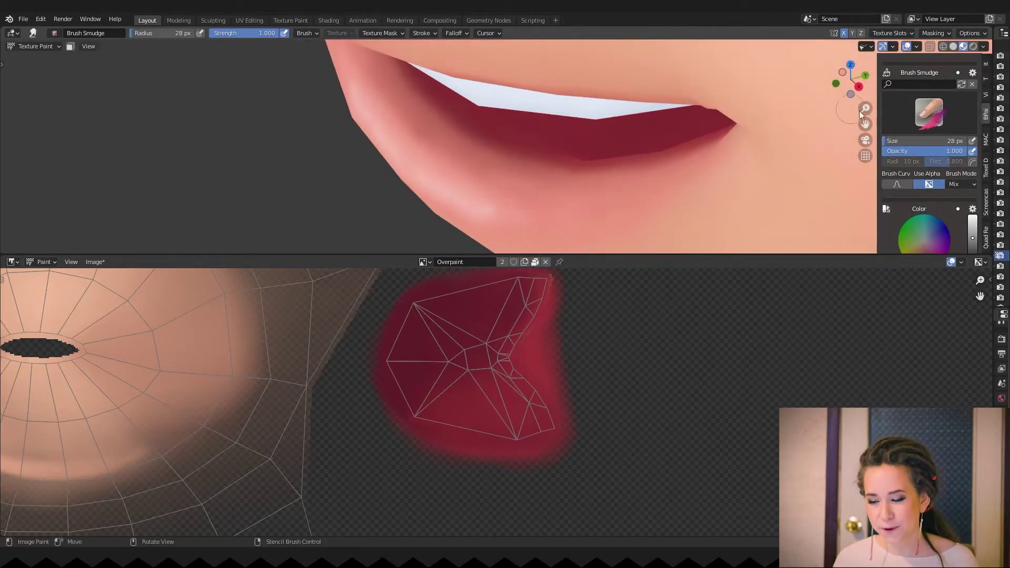
- Switch to the Default Soft brush, adjust the sampled lip colour to a deeper red and tint the lower lip's inner edge
{"action": "key", "text": "s"}
{"action": "left_click", "coordinate": [511, 221]}
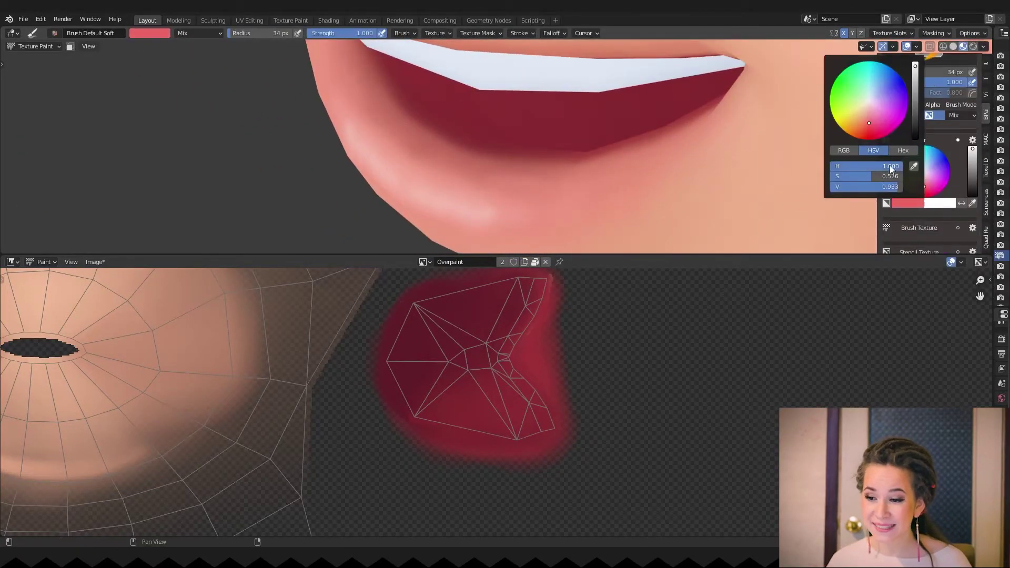
{"action": "key", "text": "ctrl+z"}
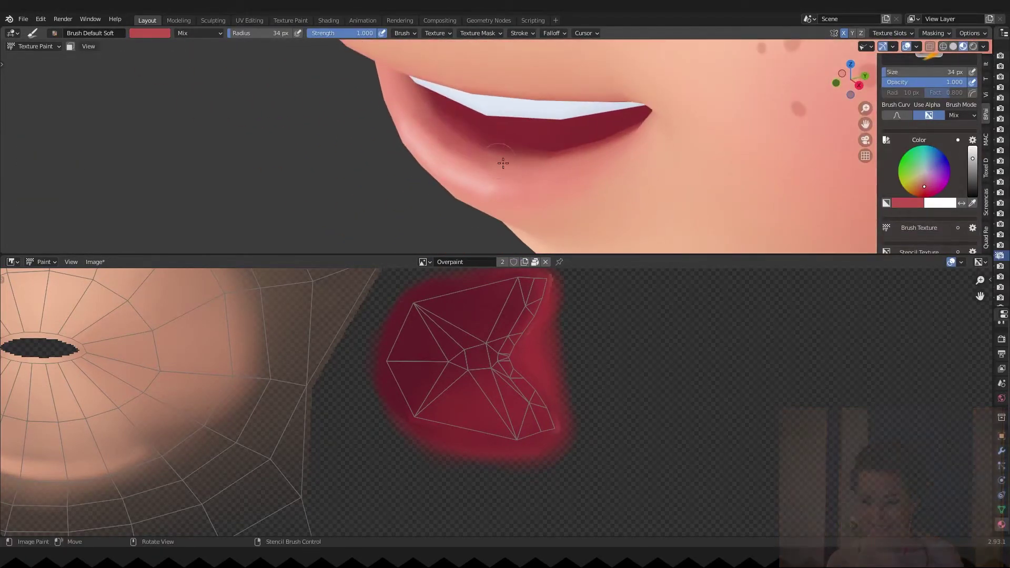
{"action": "key", "text": "f"}
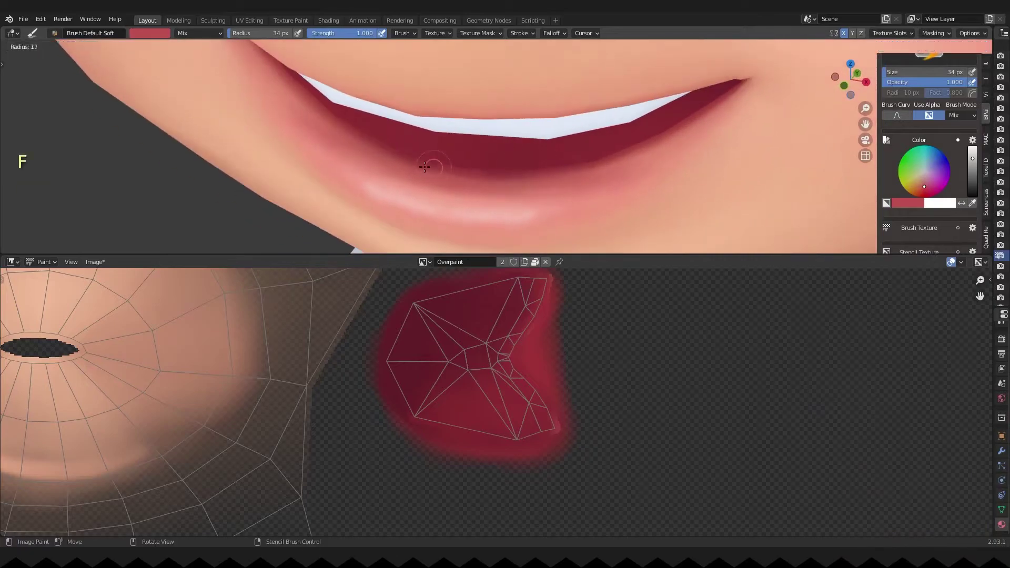
{"action": "left_click", "coordinate": [425, 166]}
{"action": "mouse_move", "coordinate": [424, 166]}
{"action": "middle_mouse_down", "text": "shift"}
{"action": "mouse_move", "coordinate": [482, 202]}
{"action": "mouse_move", "coordinate": [412, 195]}
{"action": "middle_mouse_up", "text": "shift"}
- Sample pink from the closed lips and paint the smiling mouth's lower lip with a 20 px soft brush
{"action": "key", "text": "s"}
{"action": "key", "text": "s"}
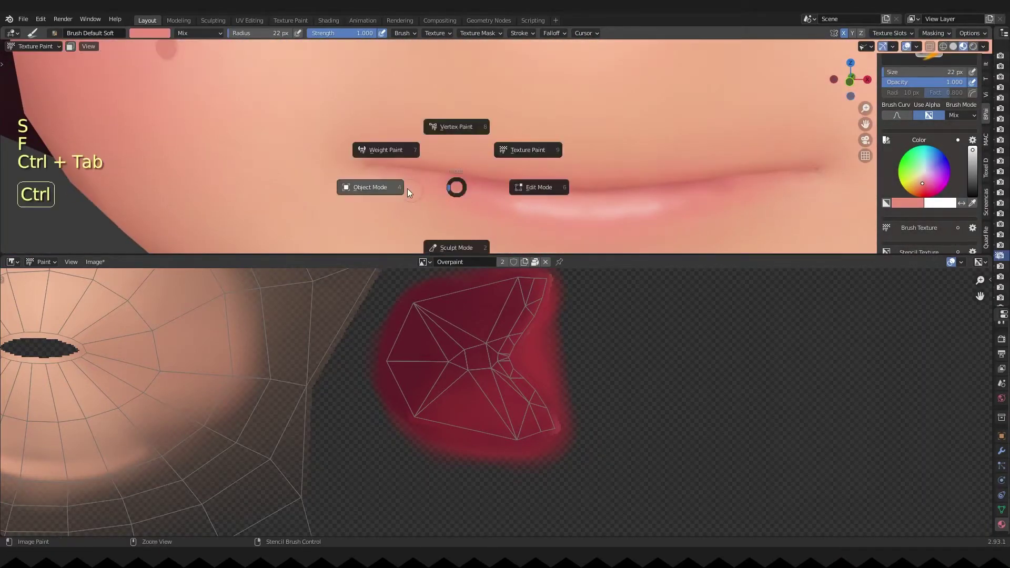
{"action": "key", "text": "ctrl+Tab"}
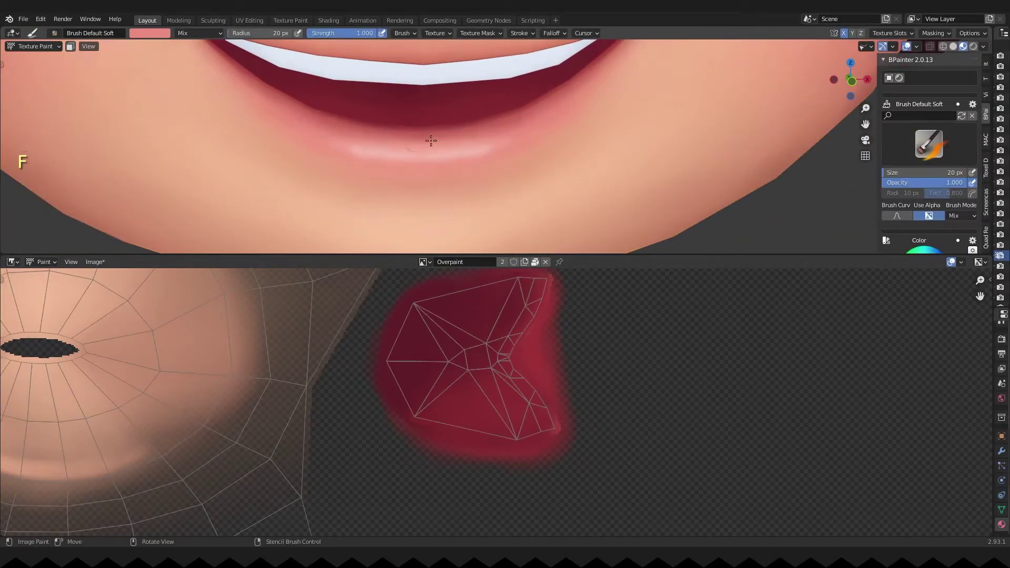
{"action": "middle_click_drag", "start_coordinate": [430, 141], "coordinate": [351, 154]}
{"action": "middle_click_drag", "start_coordinate": [392, 120], "coordinate": [353, 125]}
- Sample the dark crimson and paint the lower inner edge of the smiling mouth with a 35 px soft brush
{"action": "key", "text": "w"}
{"action": "key", "text": "q"}
{"action": "key", "text": "s"}
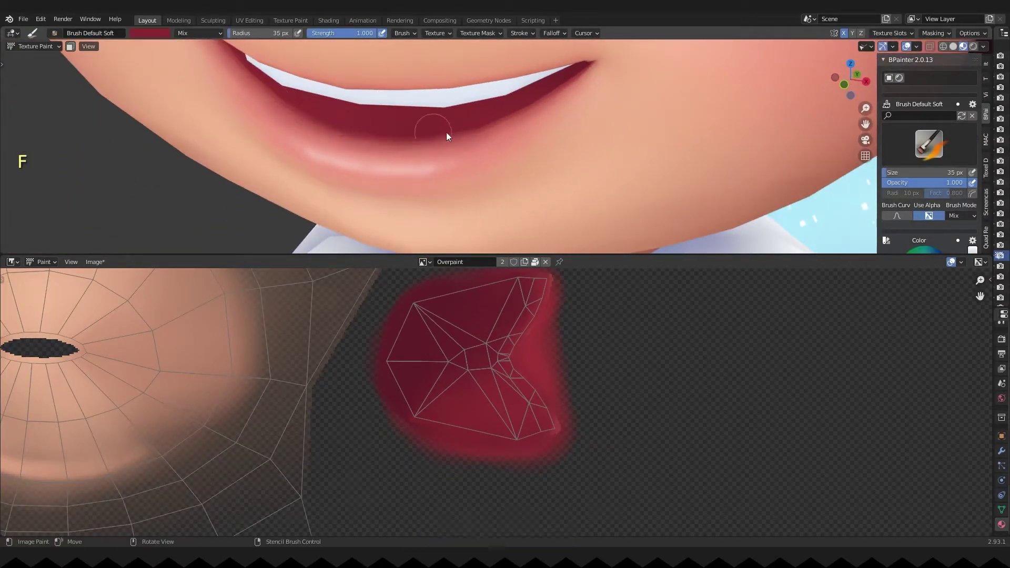
{"action": "scroll", "coordinate": [447, 137], "scroll_direction": "down", "scroll_amount": 9}
{"action": "middle_click_drag", "start_coordinate": [453, 167], "coordinate": [484, 192]}
- Return to Object Mode, enlarge the 3D viewport and select the smiling character's teeth
{"action": "scroll", "coordinate": [489, 174], "scroll_direction": "up", "scroll_amount": 1}
{"action": "key", "text": "ctrl+Tab"}
{"action": "left_click", "coordinate": [421, 161]}
{"action": "left_click_drag", "start_coordinate": [386, 255], "coordinate": [381, 458]}
{"action": "left_click", "coordinate": [435, 282]}
- Select all of the teeth's geometry in Edit Mode and switch the teeth to Texture Paint mode
{"action": "key", "text": "alt+q"}
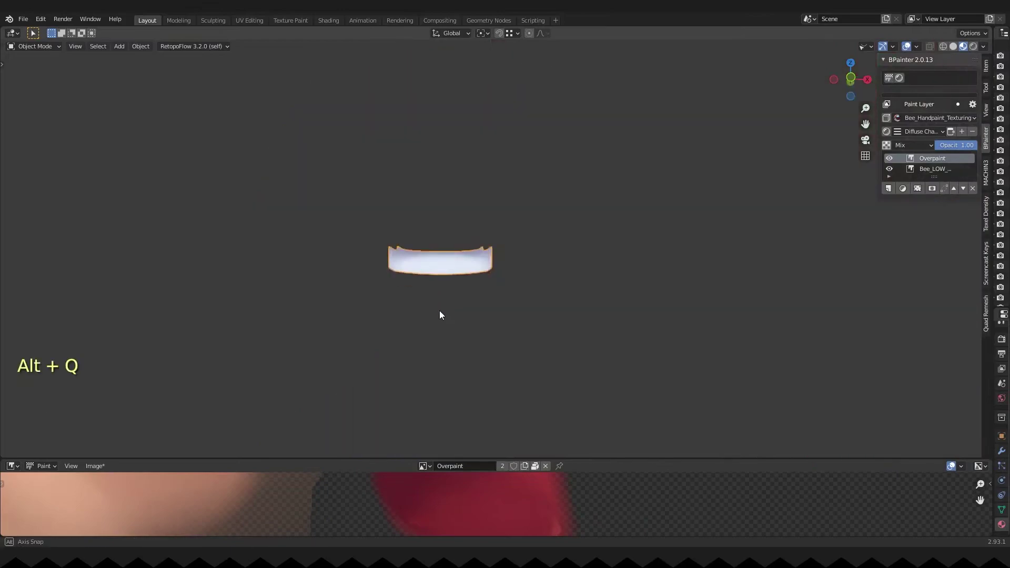
{"action": "key", "text": "alt+q"}
{"action": "key", "text": "ctrl+Tab"}
{"action": "key", "text": "Tab"}
{"action": "key", "text": "a"}
{"action": "key", "text": "ctrl+Tab"}
{"action": "key", "text": "ctrl+Tab"}
{"action": "key", "text": "ctrl+Tab"}
{"action": "key", "text": "ctrl+Tab"}
{"action": "key", "text": "ctrl+Tab"}
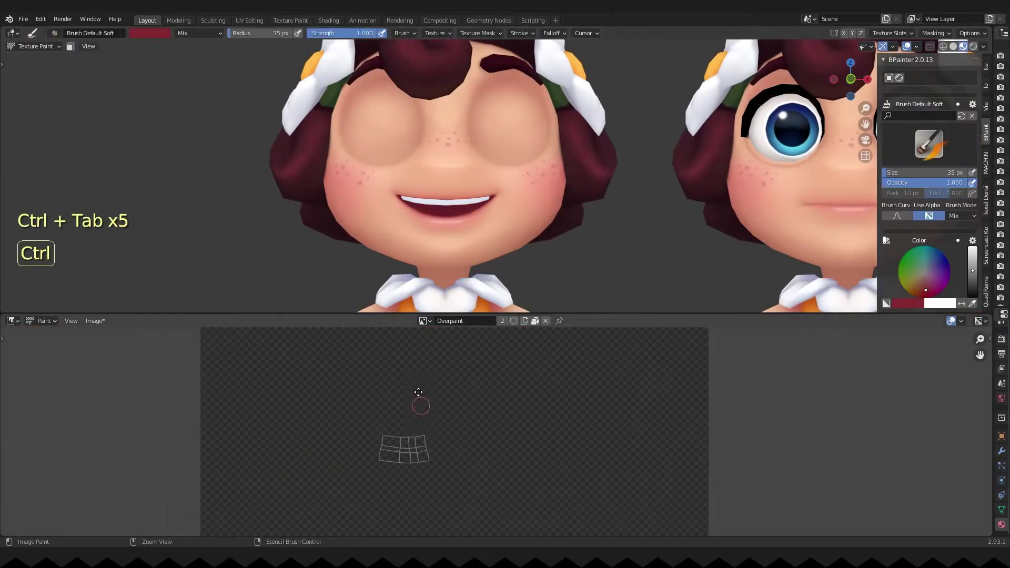
- Frame the teeth's UV island in the Overpaint image and adjust the sampled off-white brush colour to pale cream
{"action": "middle_click_drag", "start_coordinate": [419, 392], "coordinate": [403, 368], "text": "ctrl"}
{"action": "middle_click_drag", "start_coordinate": [403, 368], "coordinate": [421, 363], "text": "shift"}
{"action": "scroll", "coordinate": [446, 208], "scroll_direction": "up", "scroll_amount": 1}
{"action": "key", "text": "s"}
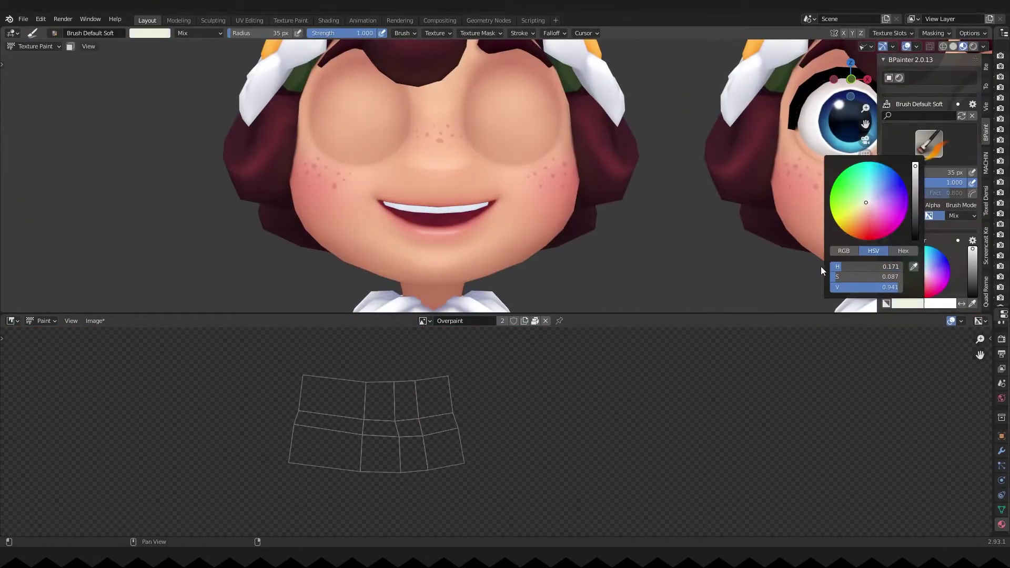
{"action": "left_click_drag", "start_coordinate": [858, 265], "coordinate": [852, 265]}
{"action": "left_click", "coordinate": [691, 446]}
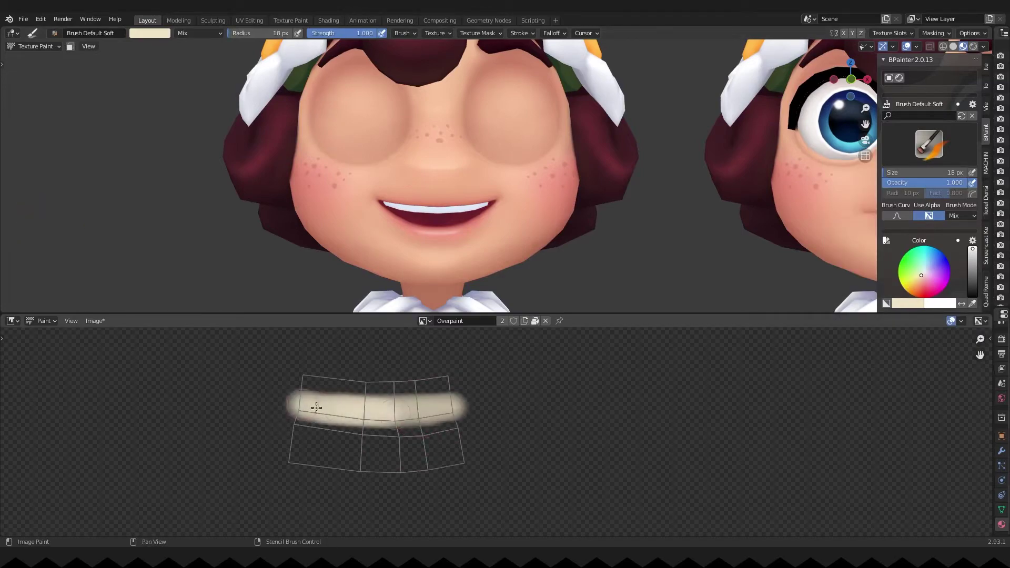
- Undo the cream strokes painted across the teeth's UV island
{"action": "key", "text": "ctrl+z"}
{"action": "key", "text": "ctrl+z"}
{"action": "key", "text": "ctrl+z"}
{"action": "key", "text": "ctrl+z"}
{"action": "key", "text": "ctrl+z"}
{"action": "key", "text": "ctrl+z"}
- Isolate the teeth and cover their UV island with a brownish skin-toned base
{"action": "key", "text": "alt+q"}
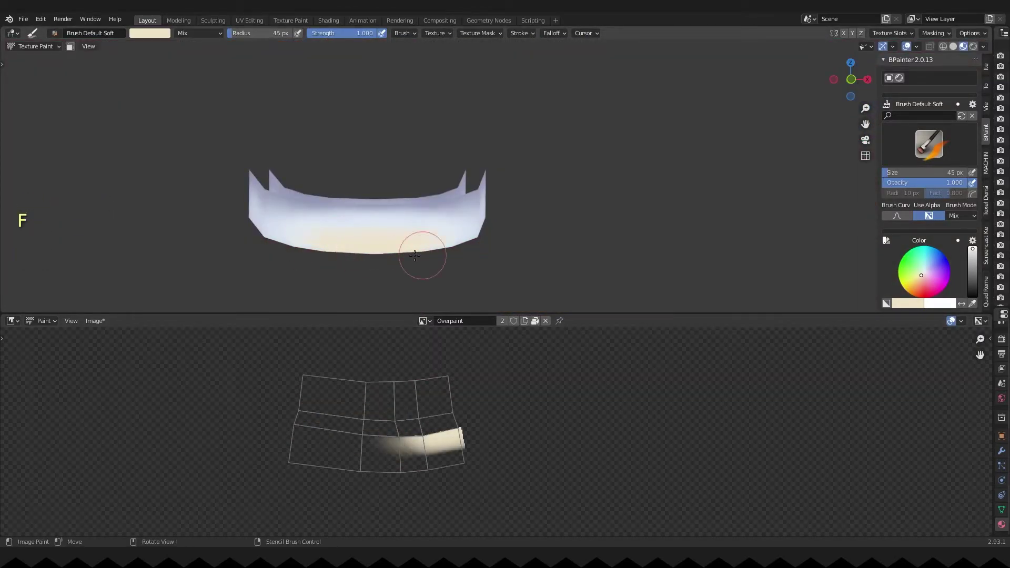
{"action": "left_click_drag", "start_coordinate": [311, 452], "coordinate": [445, 467]}
{"action": "key", "text": "f"}
{"action": "left_click_drag", "start_coordinate": [302, 416], "coordinate": [411, 427]}
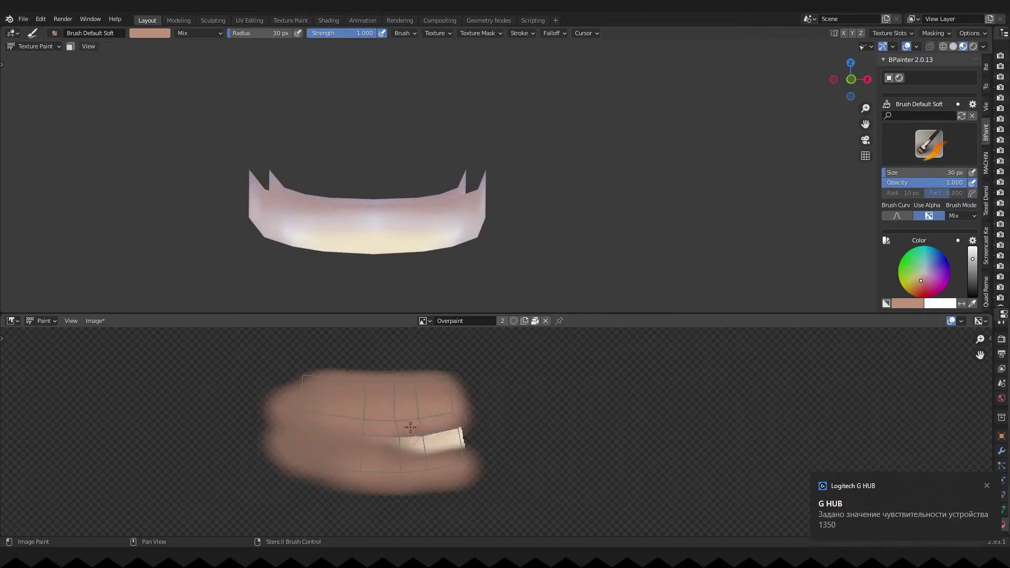
- Change the brush to a light peach and paint a soft highlight along the lower edge of the front teeth
{"action": "left_click", "coordinate": [923, 277]}
{"action": "left_click_drag", "start_coordinate": [877, 289], "coordinate": [896, 288]}
{"action": "mouse_move", "coordinate": [850, 264]}
{"action": "left_mouse_down"}
{"action": "mouse_move", "coordinate": [851, 277]}
{"action": "mouse_move", "coordinate": [891, 285]}
{"action": "mouse_move", "coordinate": [840, 280]}
{"action": "left_mouse_up"}
{"action": "key", "text": "s"}
{"action": "key", "text": "ctrl+z"}
{"action": "key", "text": "ctrl+shift+z"}
{"action": "left_click", "coordinate": [907, 303]}
{"action": "middle_click_drag", "start_coordinate": [433, 438], "coordinate": [433, 339], "text": "ctrl"}
{"action": "key", "text": "f"}
{"action": "left_click", "coordinate": [379, 446]}
{"action": "left_click_drag", "start_coordinate": [379, 446], "coordinate": [340, 449]}
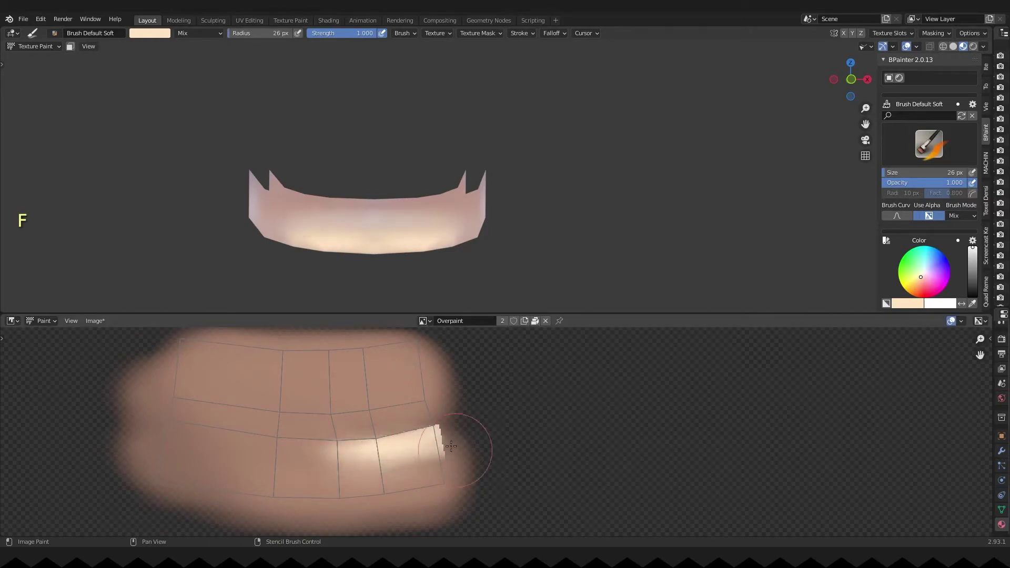
- Resize the brush and shade the back end of the teeth with a dusky red
{"action": "key", "text": "f"}
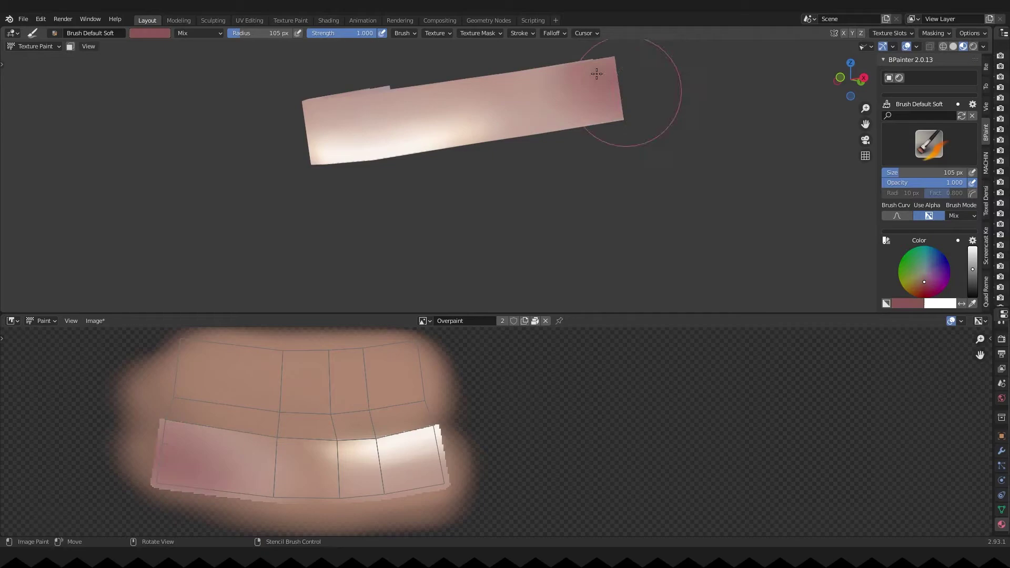
{"action": "key", "text": "f"}
{"action": "key", "text": "f"}
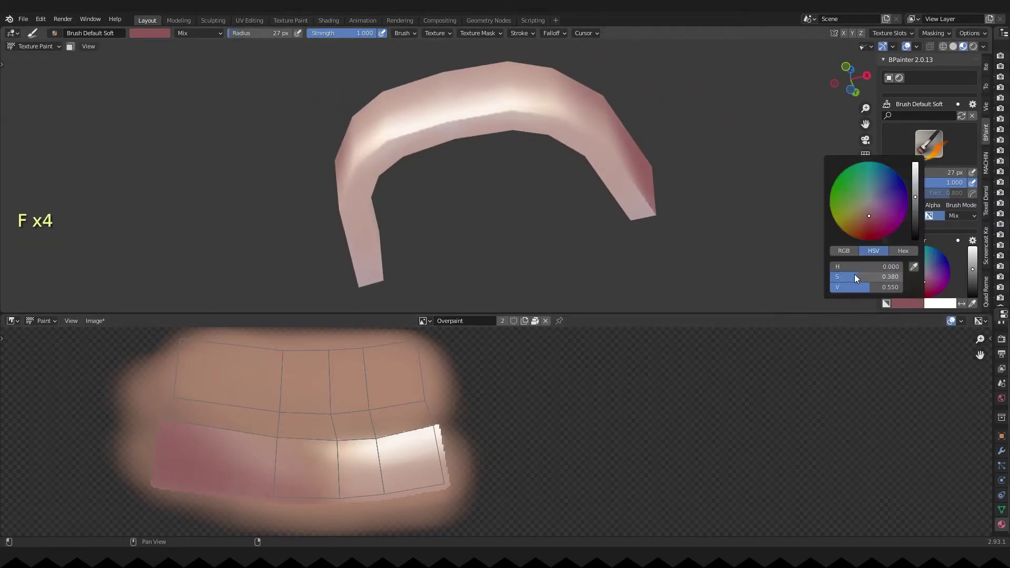
- Reduce the dusky red's saturation and value and paint the inner face of the teeth in the muted mauve-brown
{"action": "left_click_drag", "start_coordinate": [856, 279], "coordinate": [847, 278]}
{"action": "left_click_drag", "start_coordinate": [867, 288], "coordinate": [858, 288]}
{"action": "mouse_move", "coordinate": [205, 363]}
{"action": "left_mouse_down"}
{"action": "mouse_move", "coordinate": [316, 378]}
{"action": "mouse_move", "coordinate": [421, 368]}
{"action": "left_mouse_up"}
{"action": "key", "text": "f"}
{"action": "key", "text": "f"}
{"action": "mouse_move", "coordinate": [171, 408]}
{"action": "left_mouse_down"}
{"action": "mouse_move", "coordinate": [271, 421]}
{"action": "mouse_move", "coordinate": [414, 406]}
{"action": "left_mouse_up"}
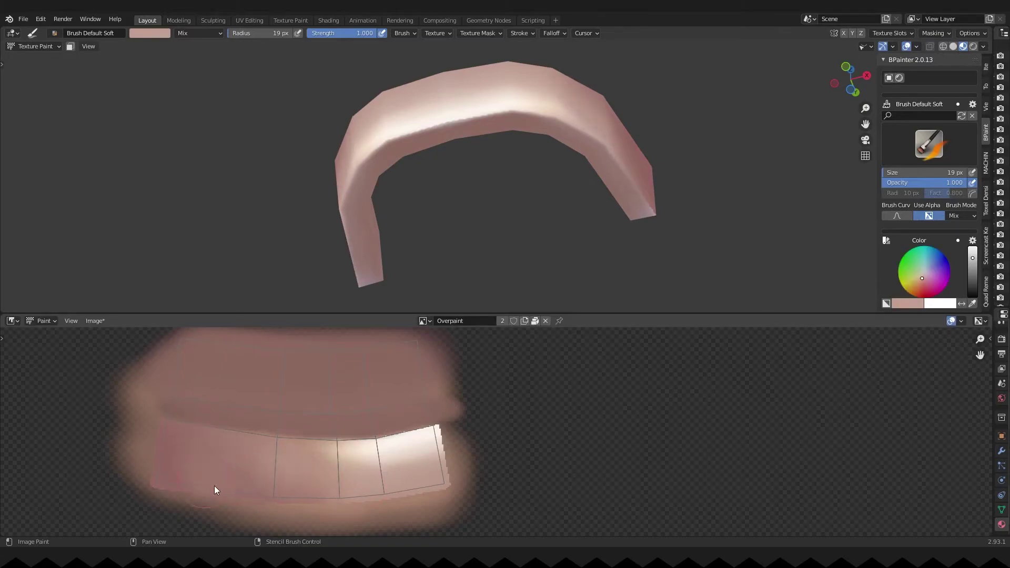
- Show the whole character and lighten the teeth's dusky back section with a sampled peach tone
{"action": "key", "text": "alt+q"}
{"action": "key", "text": "s"}
{"action": "key", "text": "f"}
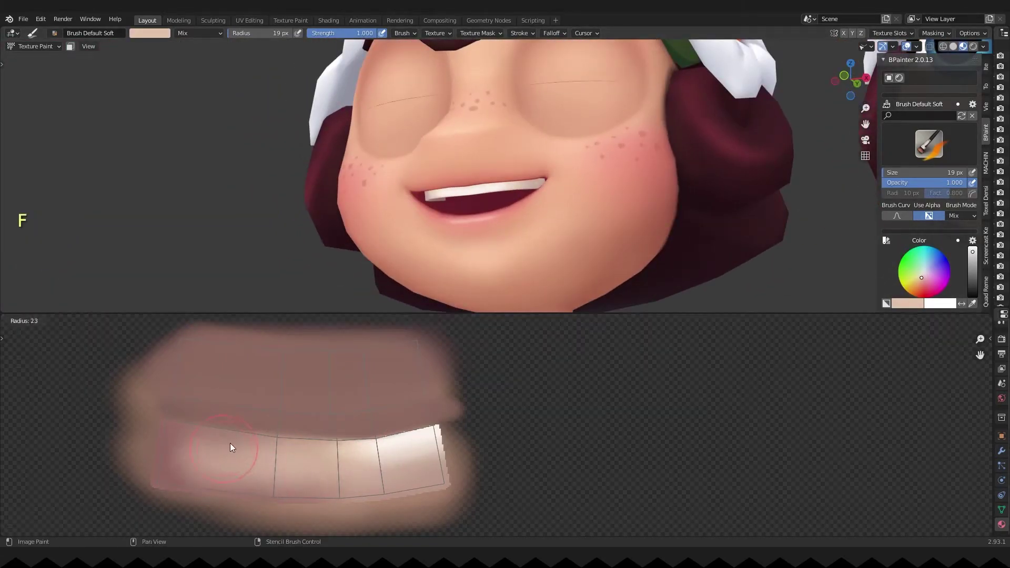
{"action": "left_click", "coordinate": [232, 447]}
{"action": "left_click_drag", "start_coordinate": [210, 452], "coordinate": [305, 468]}
- Sample the off-white highlight and extend it along the outer side of the isolated teeth
{"action": "scroll", "coordinate": [340, 230], "scroll_direction": "down", "scroll_amount": 3}
{"action": "mouse_move", "coordinate": [310, 211]}
{"action": "middle_mouse_down"}
{"action": "mouse_move", "coordinate": [340, 230]}
{"action": "mouse_move", "coordinate": [373, 281]}
{"action": "middle_mouse_up"}
{"action": "scroll", "coordinate": [341, 230], "scroll_direction": "up", "scroll_amount": 2}
{"action": "key", "text": "s"}
{"action": "key", "text": "f"}
{"action": "left_click", "coordinate": [392, 421]}
{"action": "key", "text": "alt+q"}
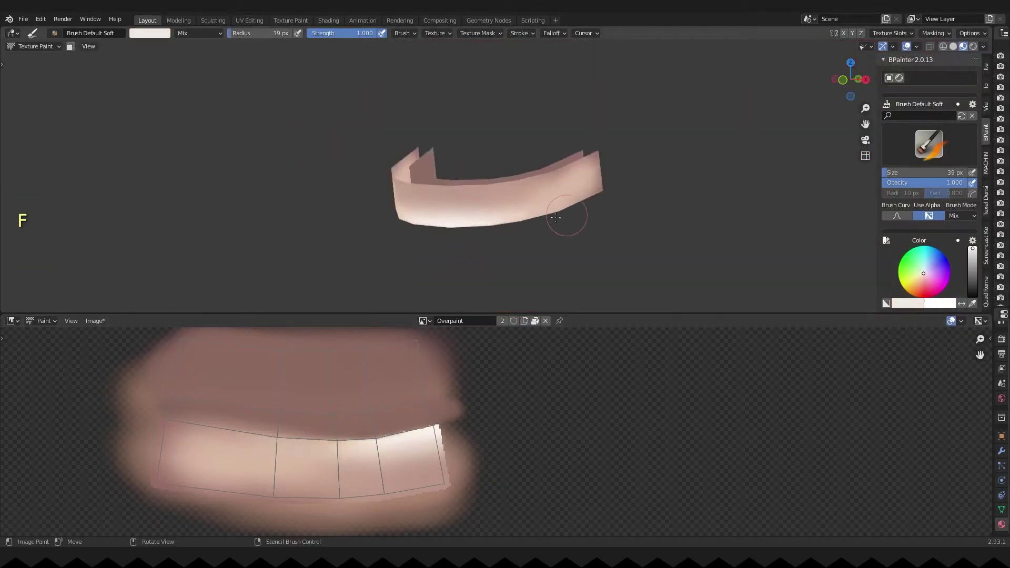
{"action": "left_click_drag", "start_coordinate": [599, 161], "coordinate": [571, 171]}
- Compare the teeth with the full face and shade their outer back end with a sampled dusky pink
{"action": "key", "text": "alt+q"}
{"action": "key", "text": "alt+q"}
{"action": "mouse_move", "coordinate": [570, 152]}
{"action": "middle_mouse_down"}
{"action": "mouse_move", "coordinate": [510, 196]}
{"action": "mouse_move", "coordinate": [538, 135]}
{"action": "middle_mouse_up"}
{"action": "key", "text": "f"}
{"action": "left_click", "coordinate": [502, 195]}
{"action": "key", "text": "s"}
{"action": "left_click", "coordinate": [208, 456]}
{"action": "key", "text": "f"}
{"action": "left_click", "coordinate": [210, 419]}
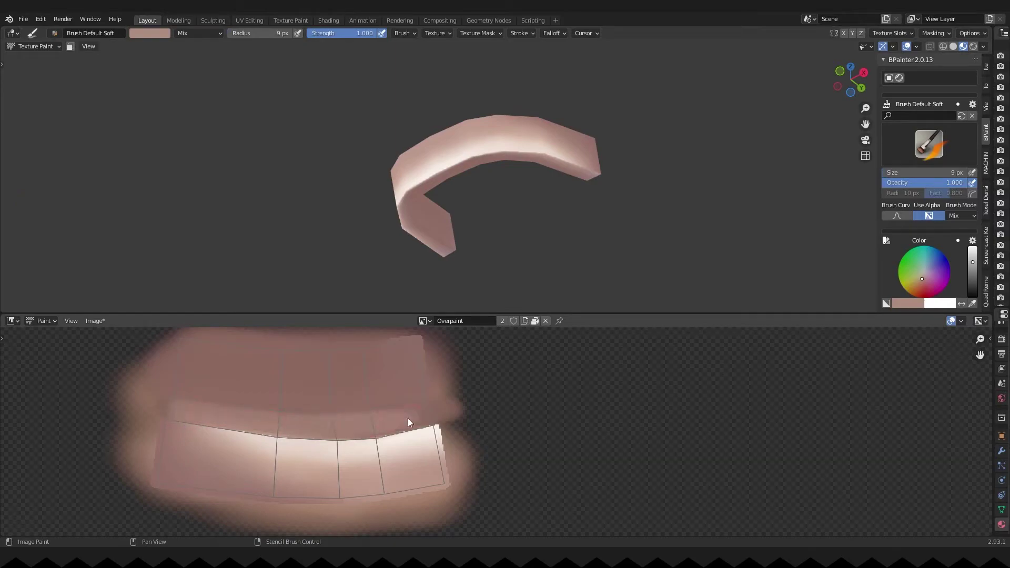
- Paint the narrow underside strip of the teeth light dusky pink with a 9 px brush
{"action": "left_click_drag", "start_coordinate": [408, 418], "coordinate": [432, 413]}
{"action": "key", "text": "s"}
{"action": "left_click_drag", "start_coordinate": [181, 410], "coordinate": [314, 427]}
{"action": "key", "text": "alt+q"}
{"action": "key", "text": "alt+q"}
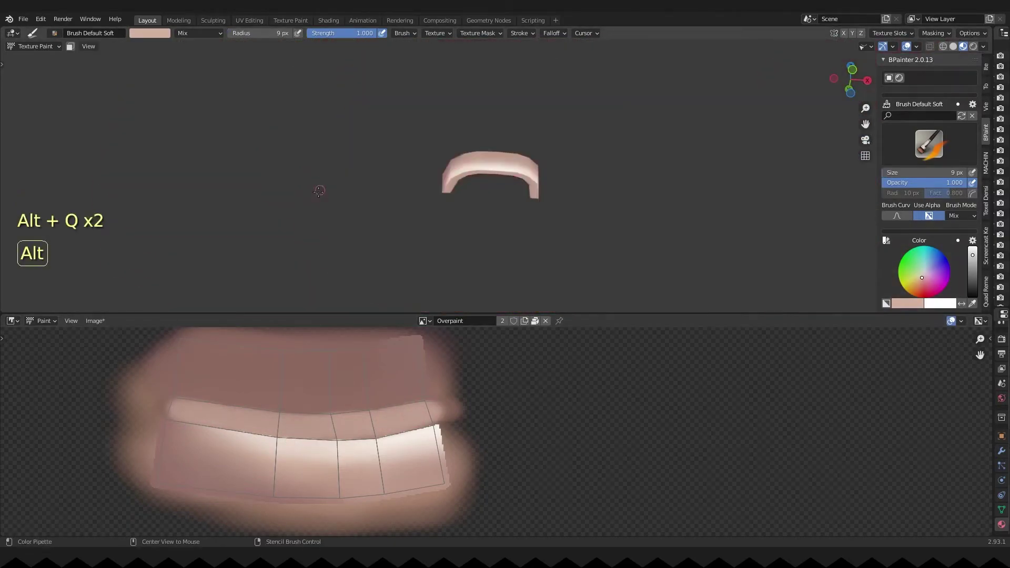
- Sample a paler pink and lighten the teeth's underside strip along its full length
{"action": "key", "text": "s"}
{"action": "left_click", "coordinate": [260, 425]}
{"action": "middle_click_drag", "start_coordinate": [463, 242], "coordinate": [462, 218]}
{"action": "scroll", "coordinate": [462, 218], "scroll_direction": "up", "scroll_amount": 4}
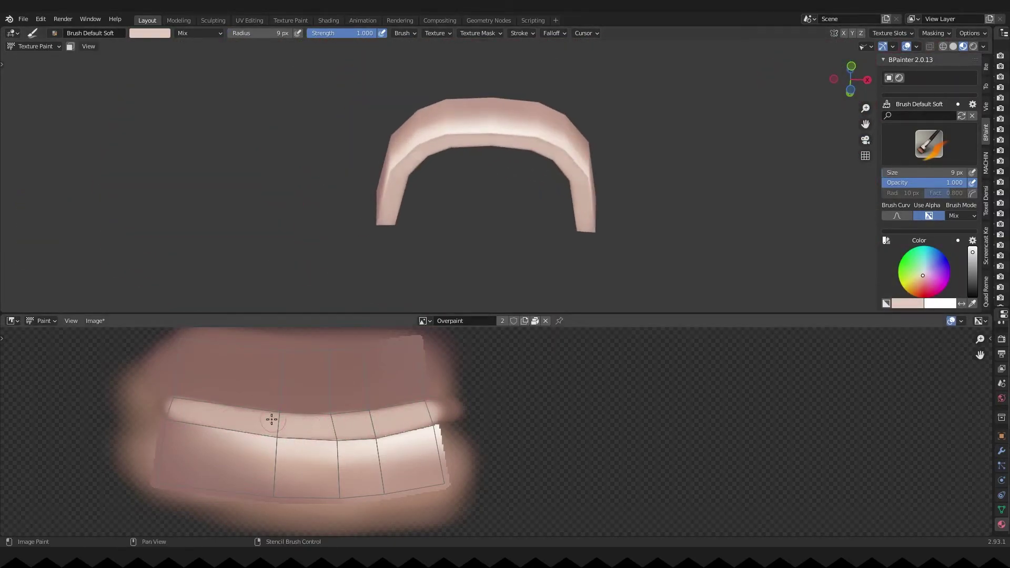
{"action": "key", "text": "s"}
{"action": "scroll", "coordinate": [263, 439], "scroll_direction": "up", "scroll_amount": 1}
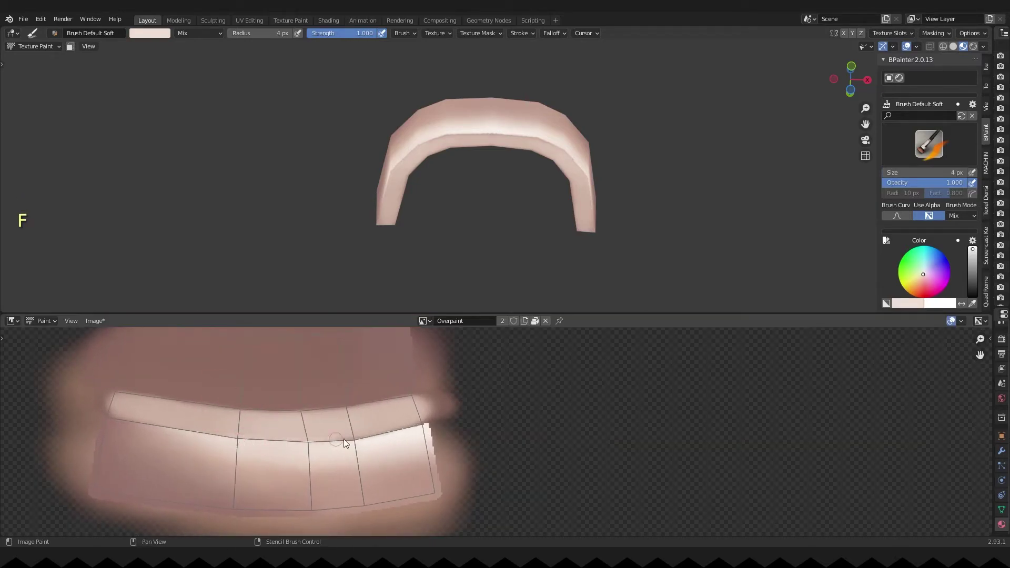
- Blend the teeth's underside and biting edge with sampled pale pinks and bring back the whole character
{"action": "scroll", "coordinate": [370, 198], "scroll_direction": "up", "scroll_amount": 3}
{"action": "key", "text": "f"}
{"action": "key", "text": "f"}
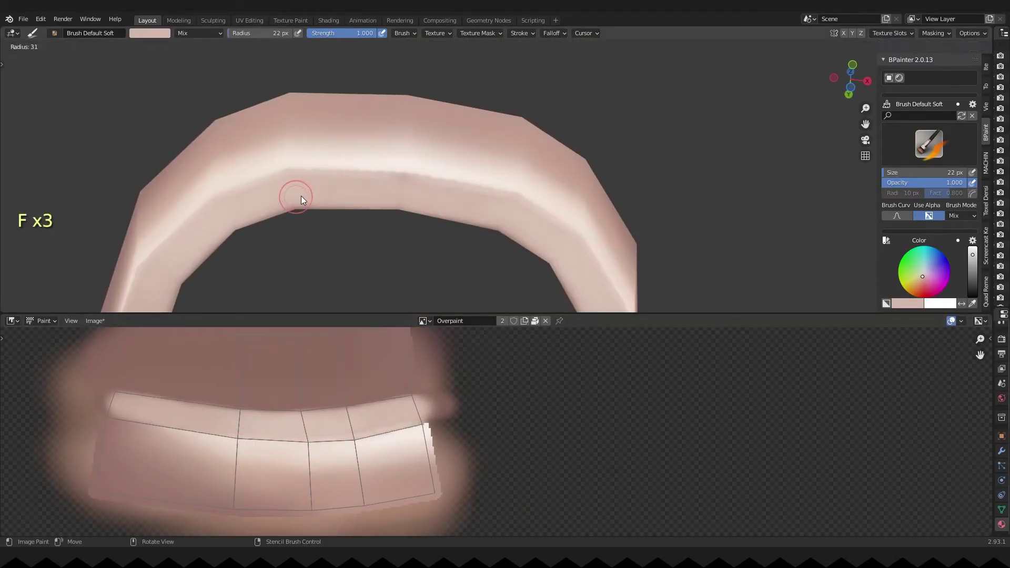
{"action": "mouse_move", "coordinate": [542, 176]}
{"action": "middle_mouse_down"}
{"action": "mouse_move", "coordinate": [498, 190]}
{"action": "mouse_move", "coordinate": [598, 203]}
{"action": "mouse_move", "coordinate": [562, 179]}
{"action": "mouse_move", "coordinate": [556, 204]}
{"action": "mouse_move", "coordinate": [494, 240]}
{"action": "middle_mouse_up"}
{"action": "key", "text": "s"}
{"action": "key", "text": "alt+q"}
{"action": "middle_click_drag", "start_coordinate": [494, 240], "coordinate": [503, 166], "text": "shift"}
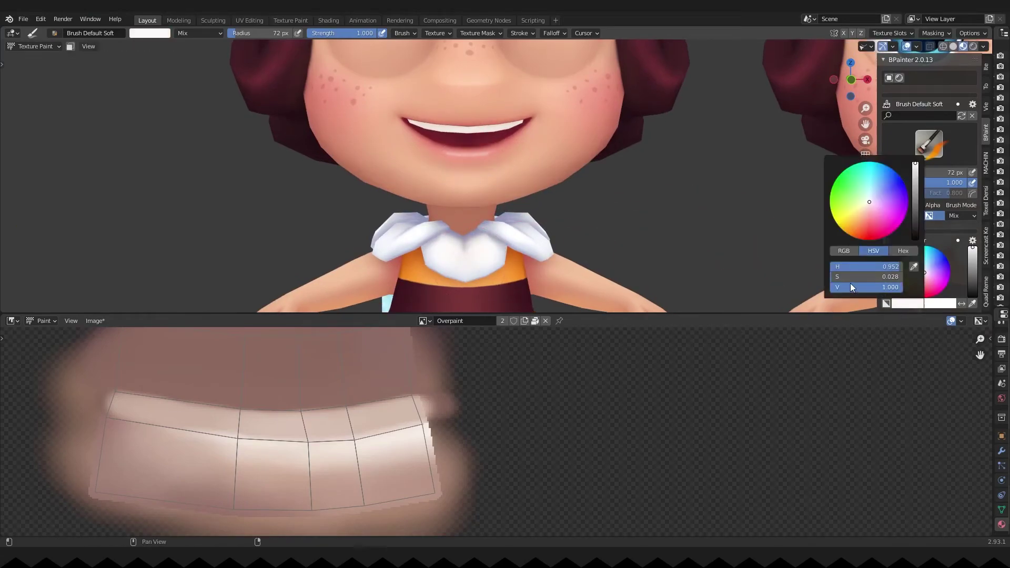
- Isolate the teeth and brighten the front's lower edge with a 46 px near-white brush
{"action": "key", "text": "alt+q"}
{"action": "middle_click_drag", "start_coordinate": [525, 176], "coordinate": [443, 229], "text": "ctrl"}
{"action": "key", "text": "f"}
{"action": "left_click", "coordinate": [429, 229]}
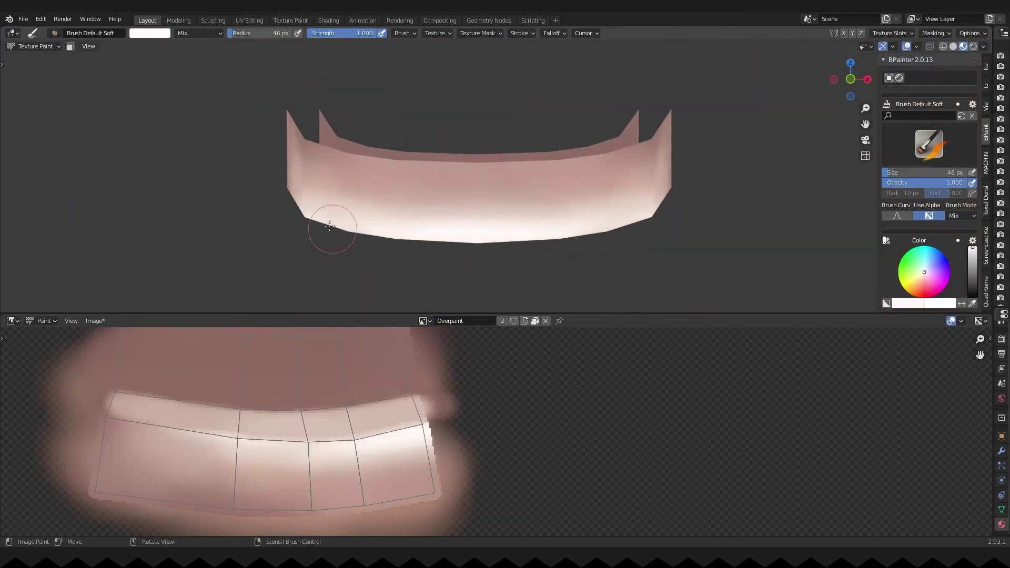
{"action": "key", "text": "alt+q"}
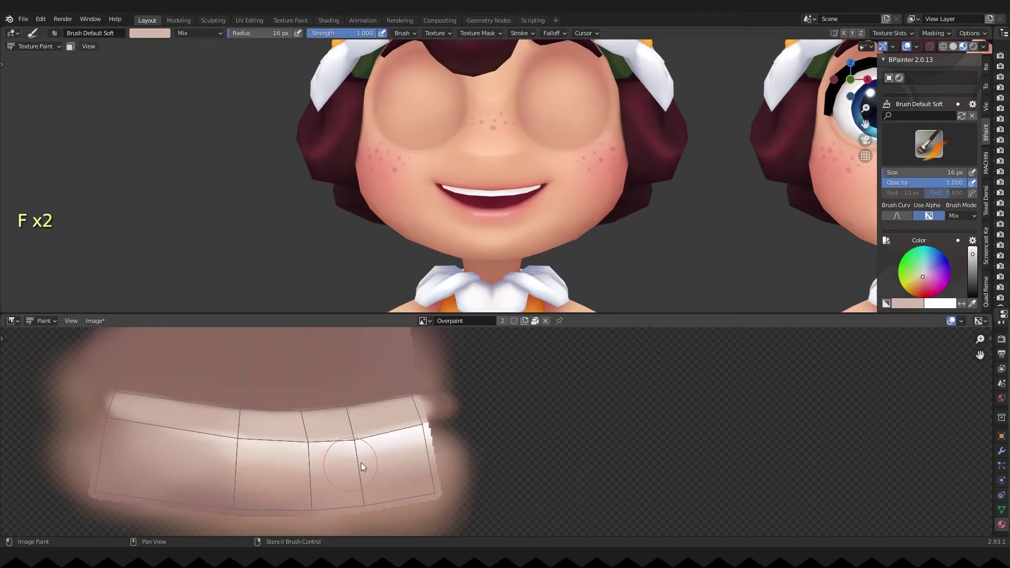
- Switch the isolated teeth to Edit Mode and slide the vertical edge near their outer end
{"action": "key", "text": "alt+q"}
{"action": "key", "text": "alt+q"}
{"action": "key", "text": "ctrl+Tab"}
{"action": "key", "text": "alt+q"}
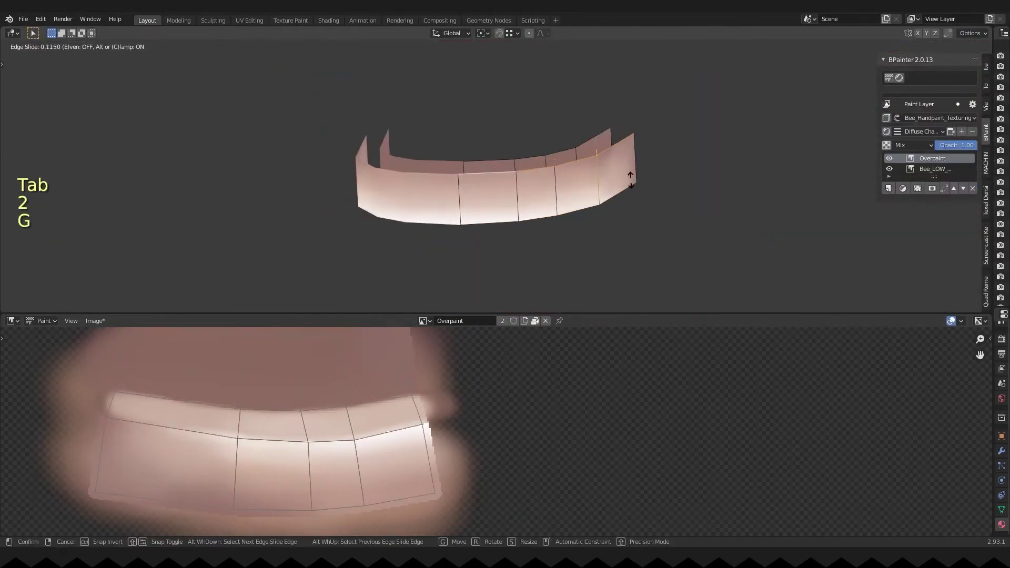
{"action": "left_click", "coordinate": [630, 180]}
{"action": "key", "text": "g"}
{"action": "left_click", "coordinate": [594, 216]}
- Show the whole character and reposition the teeth's selected edge using X-ray display
{"action": "key", "text": "alt+q"}
{"action": "key", "text": "alt+z"}
{"action": "key", "text": "g"}
{"action": "left_click", "coordinate": [644, 217]}
{"action": "key", "text": "alt+z"}
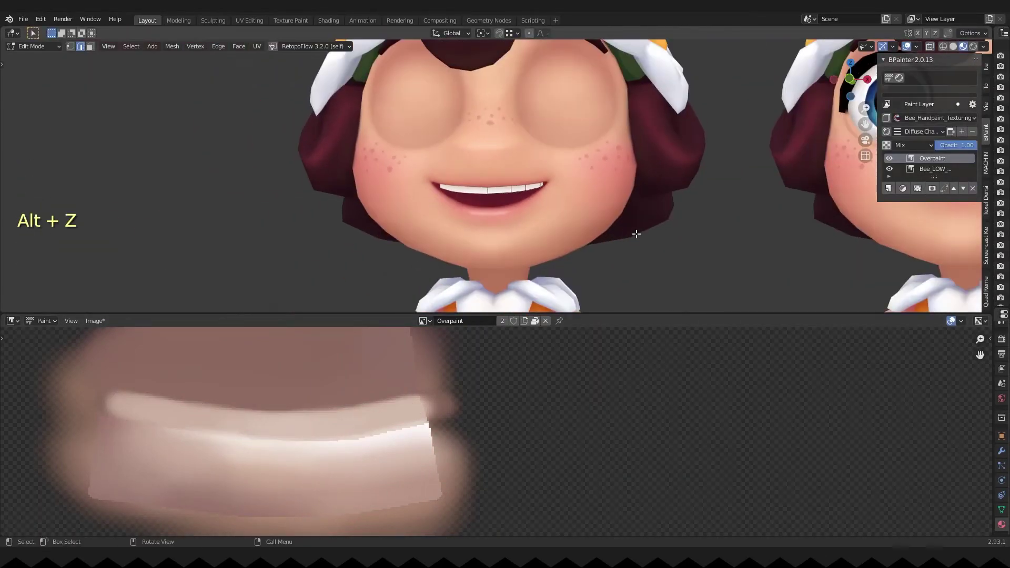
- Return to Object Mode, save the file and enlarge the 3D viewport
{"action": "key", "text": "Tab"}
{"action": "key", "text": "ctrl+s"}
{"action": "left_click_drag", "start_coordinate": [651, 314], "coordinate": [638, 406]}
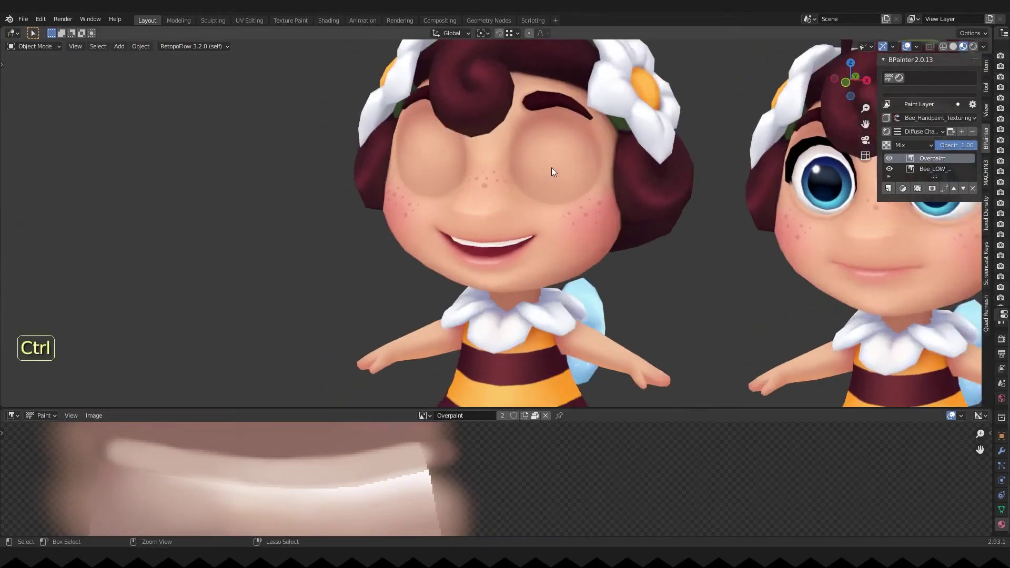